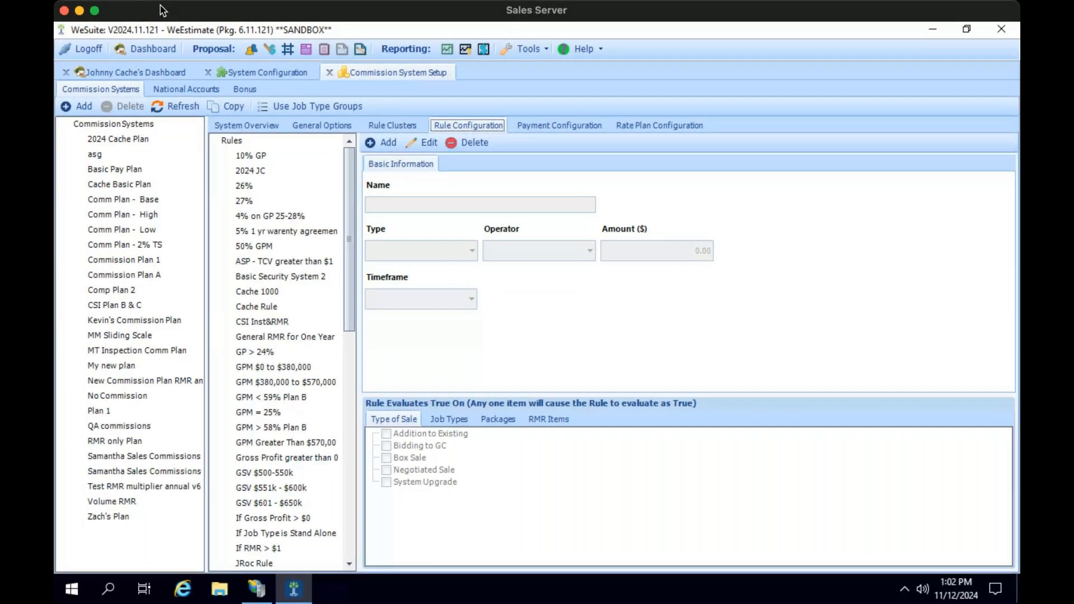
Maximize the Sales Server window and close the System Configuration page, keeping Commission System Setup open.
double_click(110, 8)
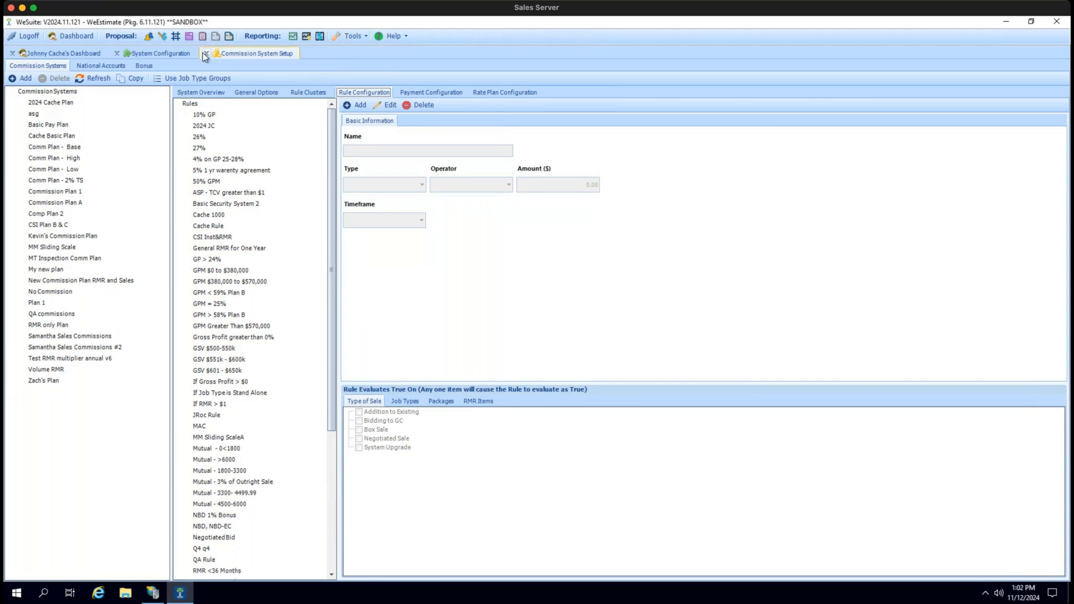
left_click(351, 36)
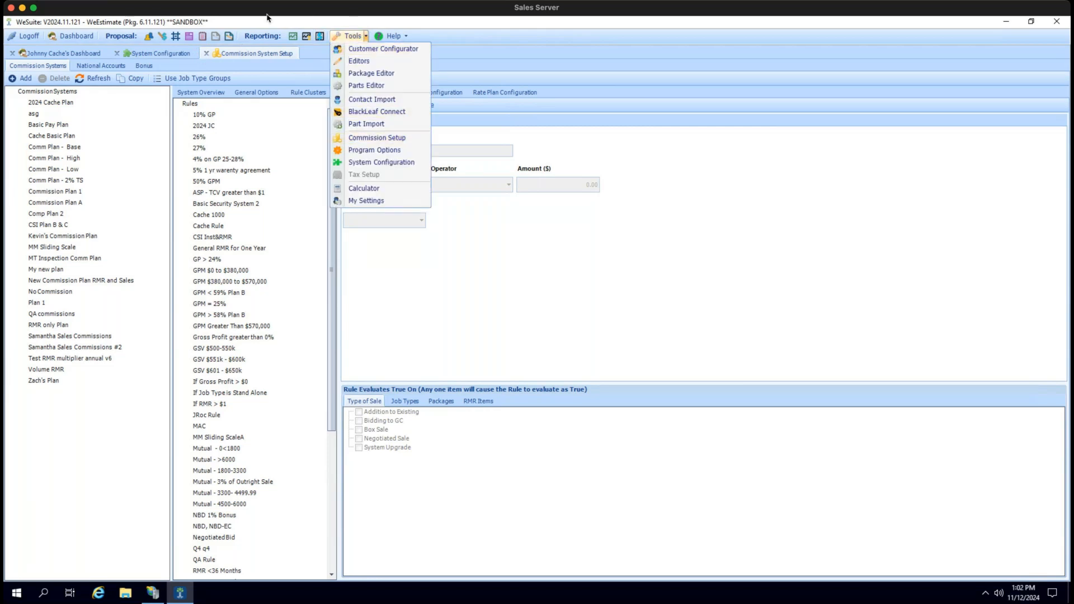
left_click(118, 53)
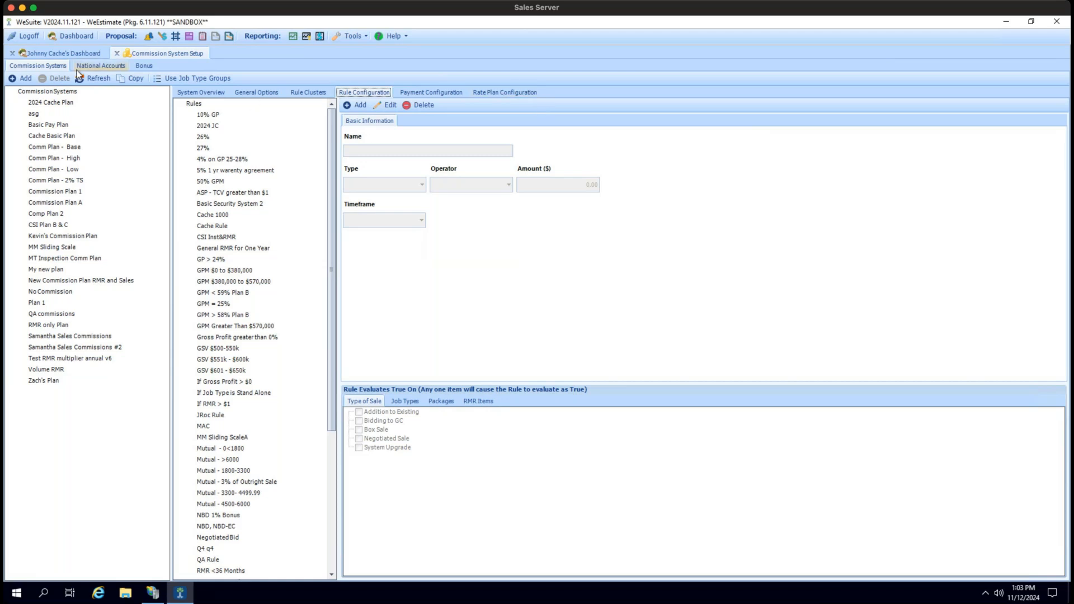
Add a new commission system named 2025 Cache Plan, select it and open its rate plan configuration.
left_click(15, 82)
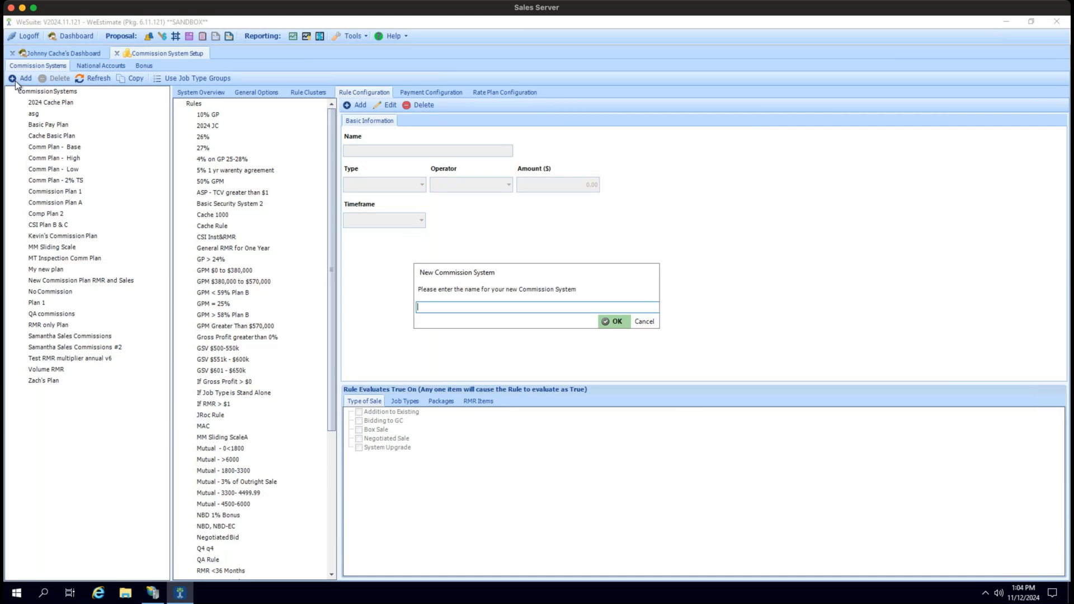
type("2025 Cache Plan")
left_click(609, 321)
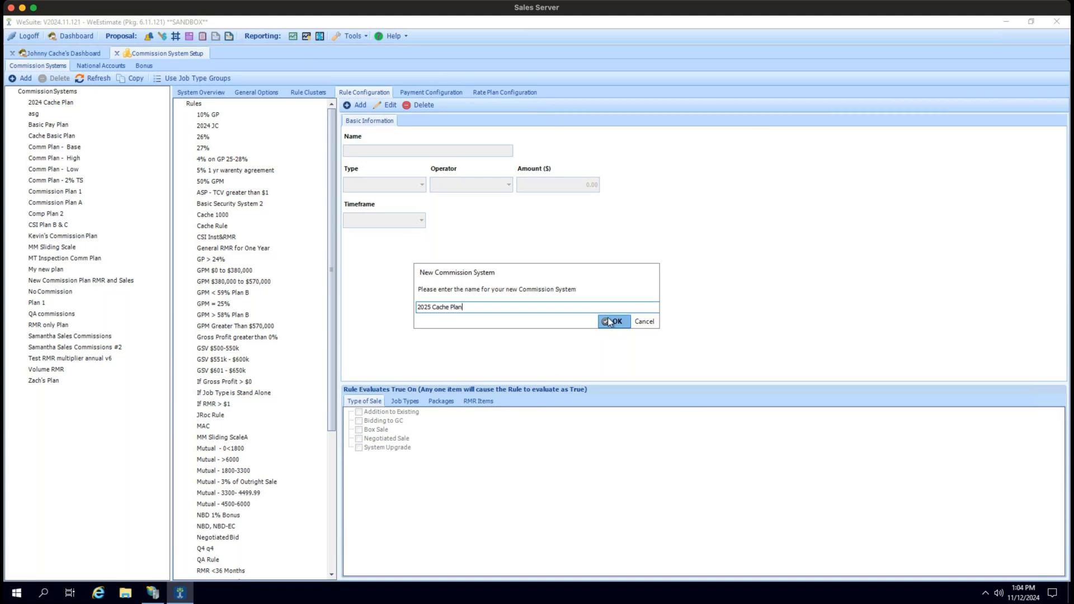
left_click(613, 344)
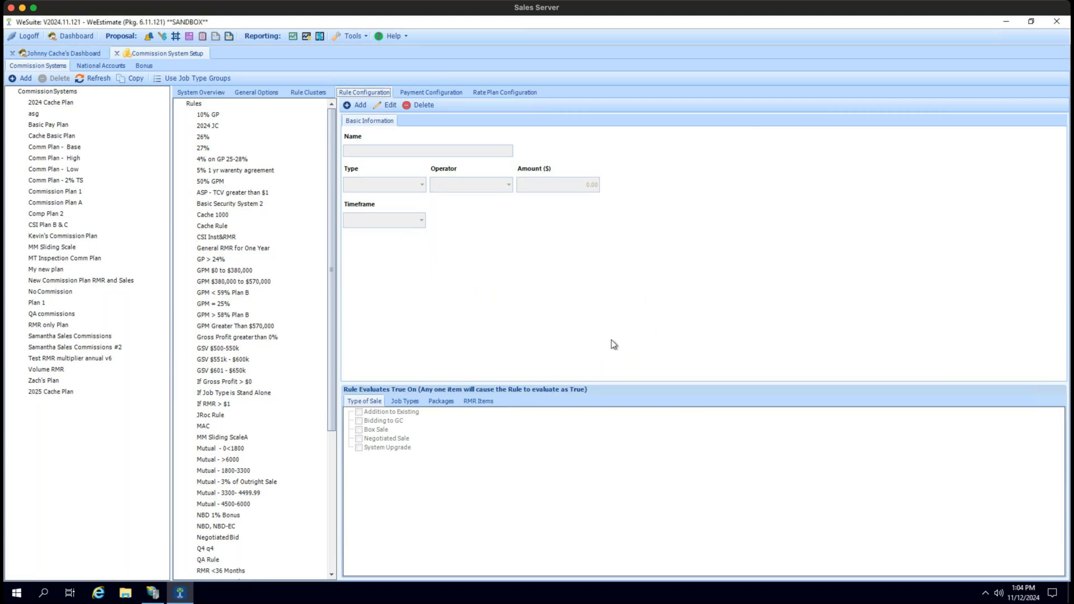
left_click(39, 393)
left_click(503, 92)
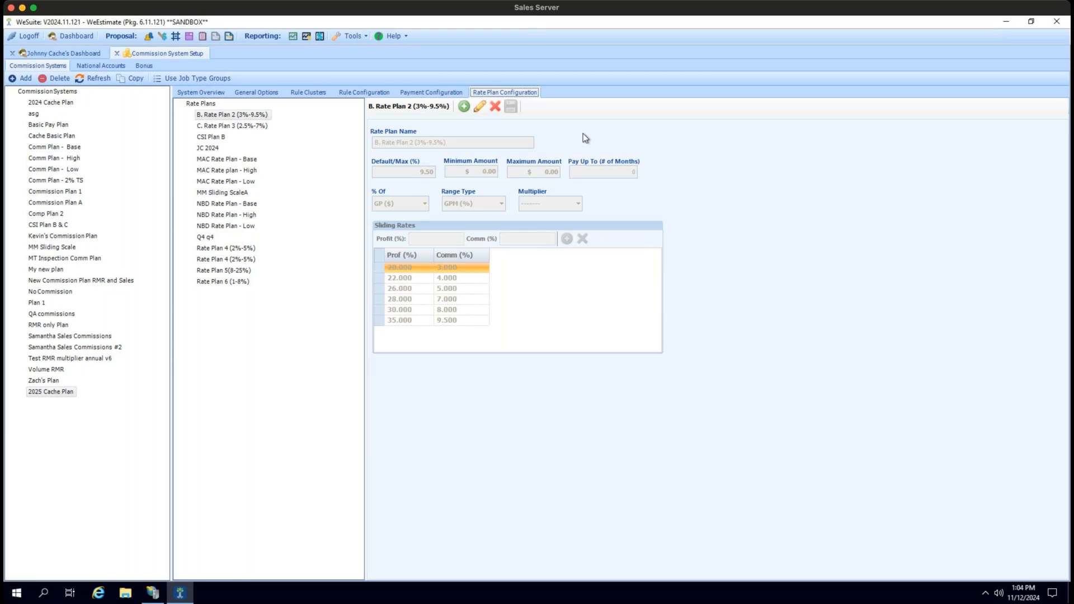
Examine the % Of, Range Type and Multiplier options of B. Rate Plan 2 (3%-9.5%), leaving the edit without changes.
left_click(478, 107)
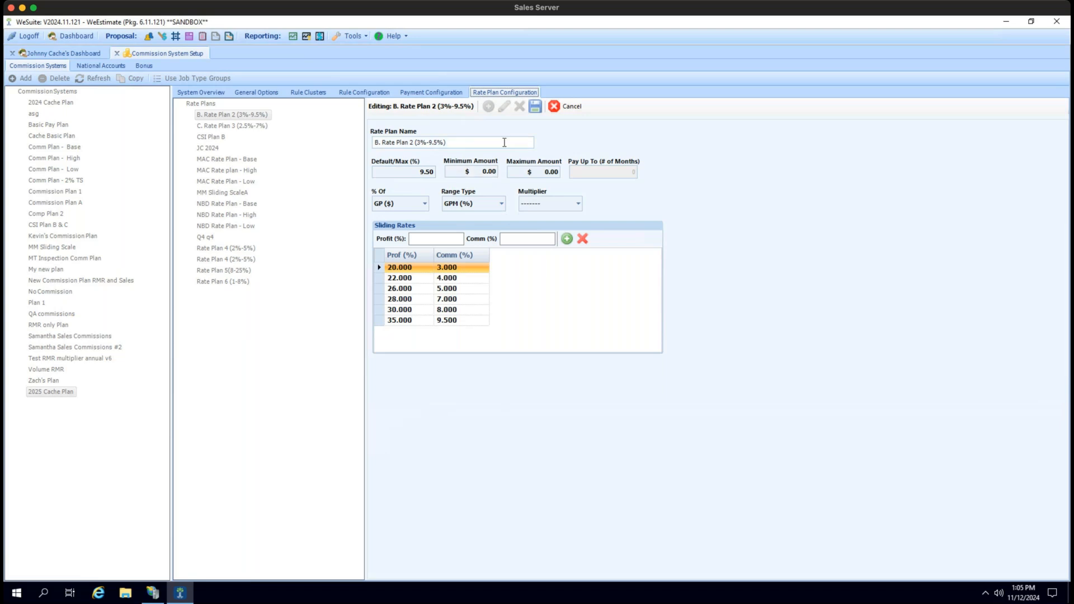
left_click(416, 205)
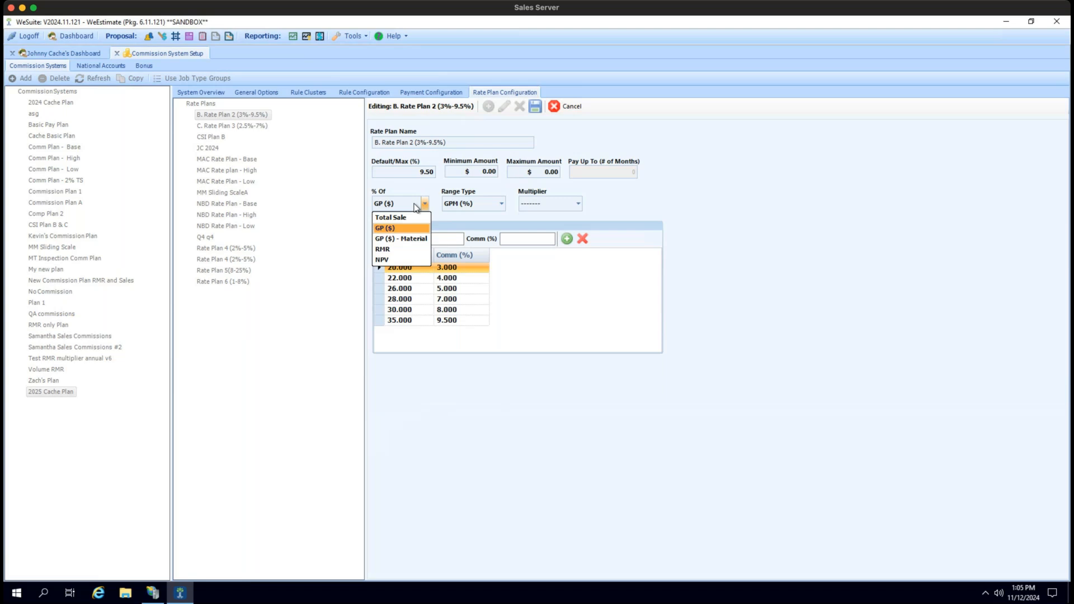
left_click(500, 205)
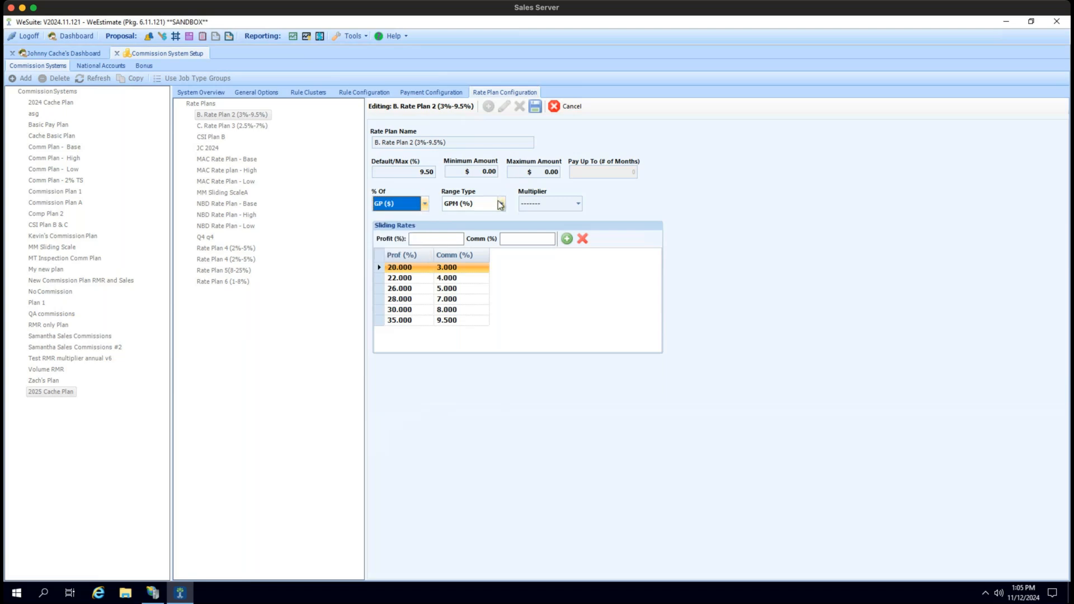
left_click(500, 204)
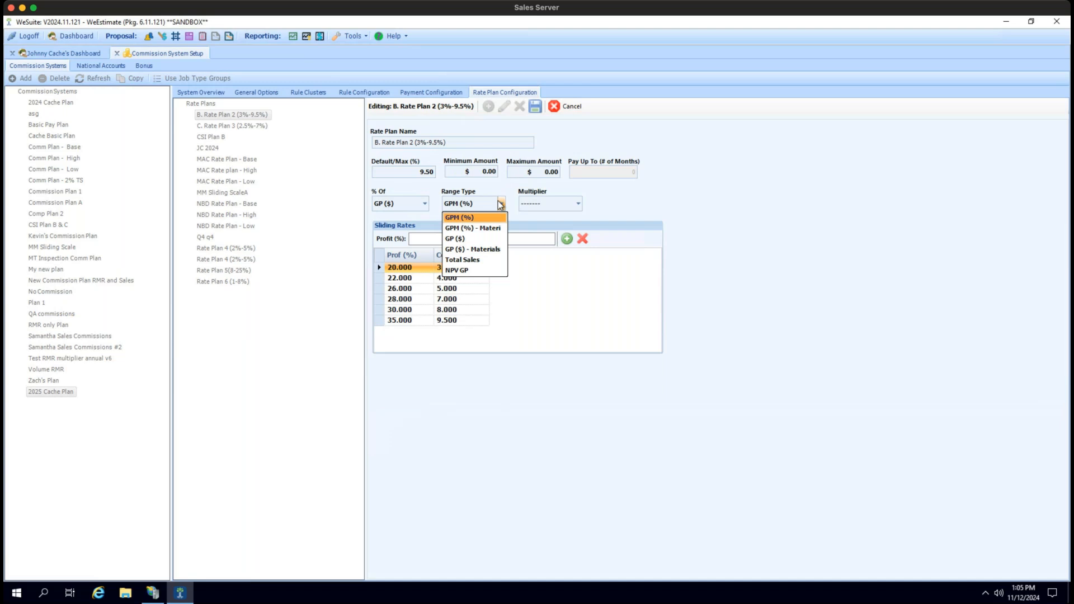
left_click(578, 205)
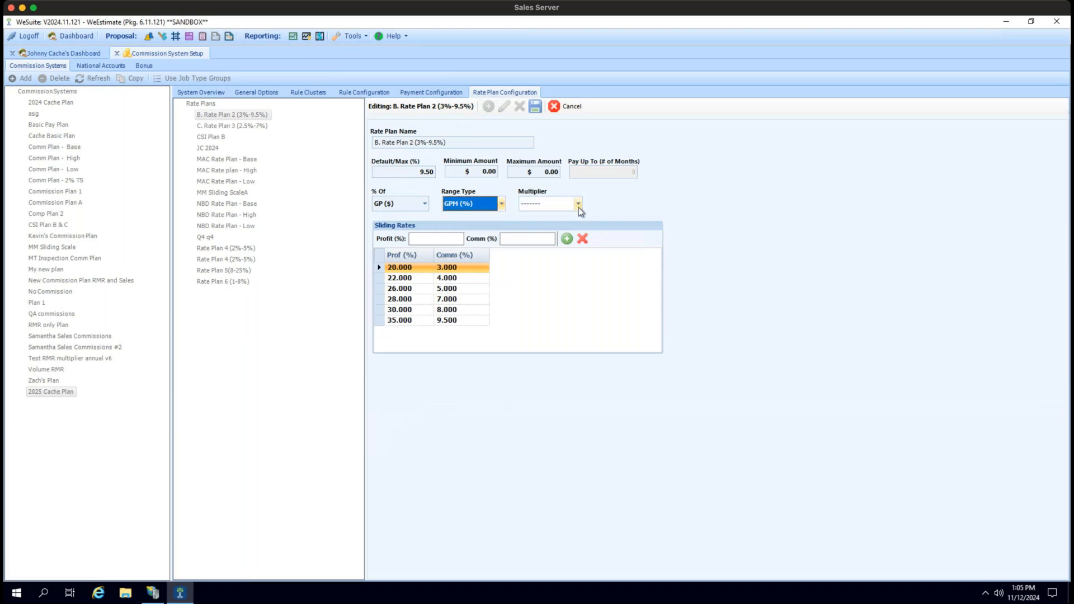
left_click(578, 205)
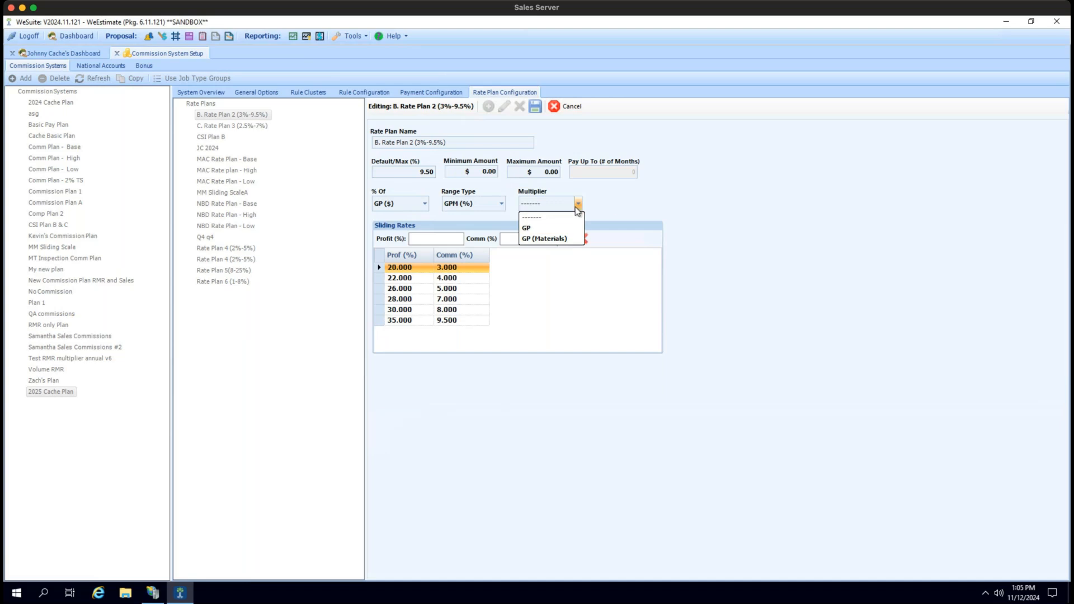
left_click(615, 208)
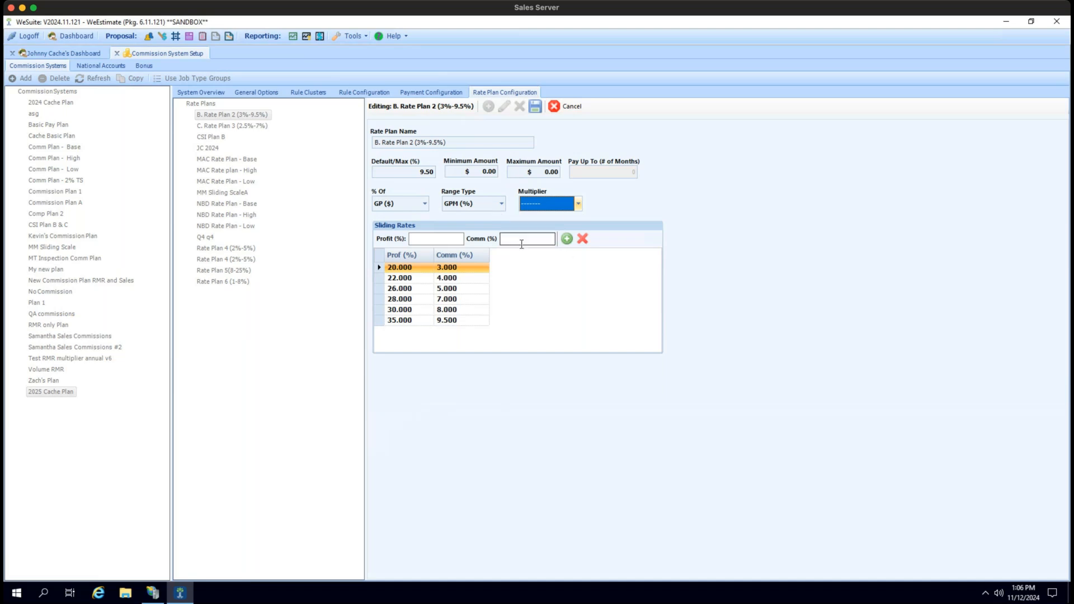
left_click(562, 108)
Create a new commission rate plan named 2025 Sliding Scale.
left_click(464, 106)
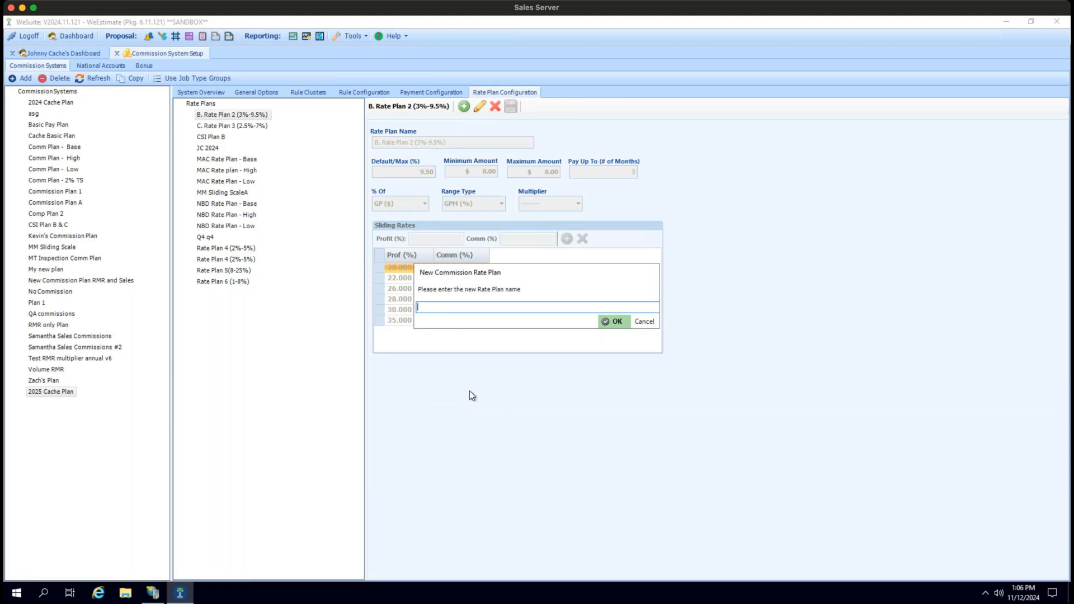
type("2025 Sliding Scale")
left_click(612, 322)
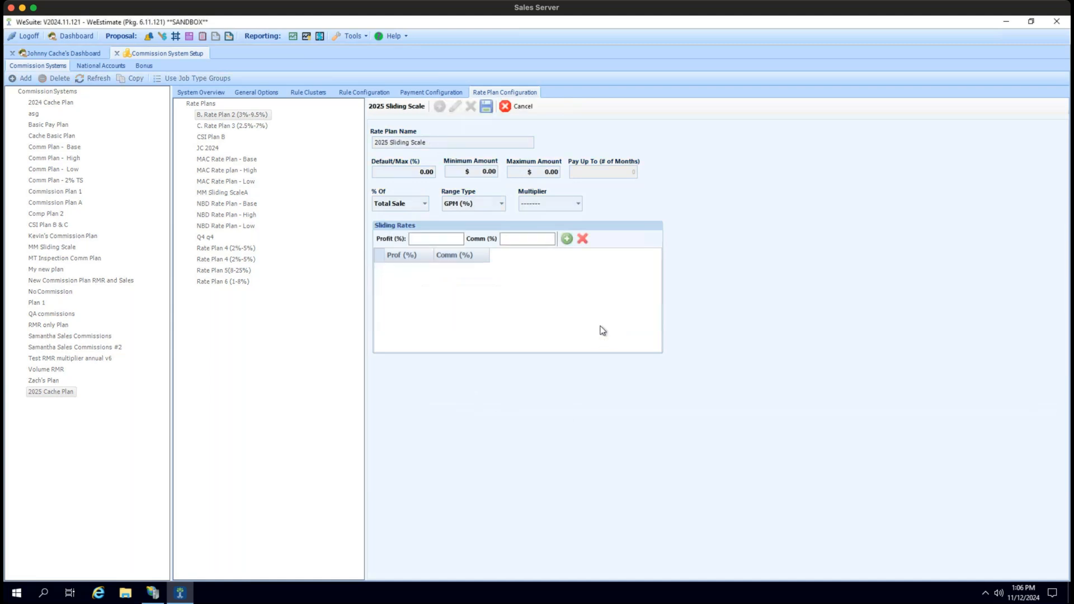
Set the rate plan's Default/Max to 10%, % Of to GP ($), Range Type to GPM (%) and leave the Multiplier blank.
left_click(410, 173)
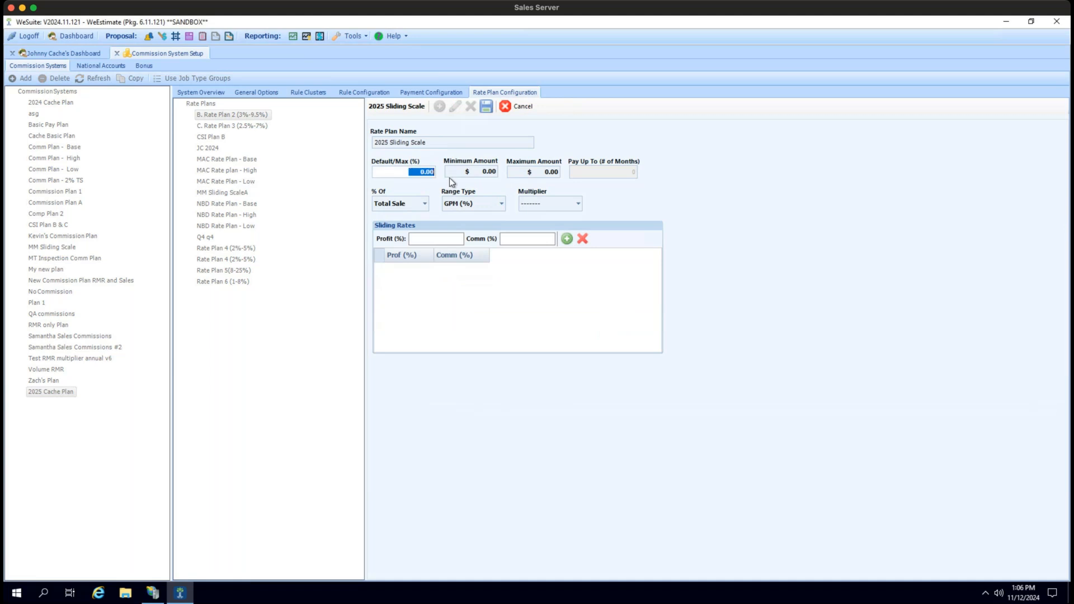
type("10.")
left_click(424, 205)
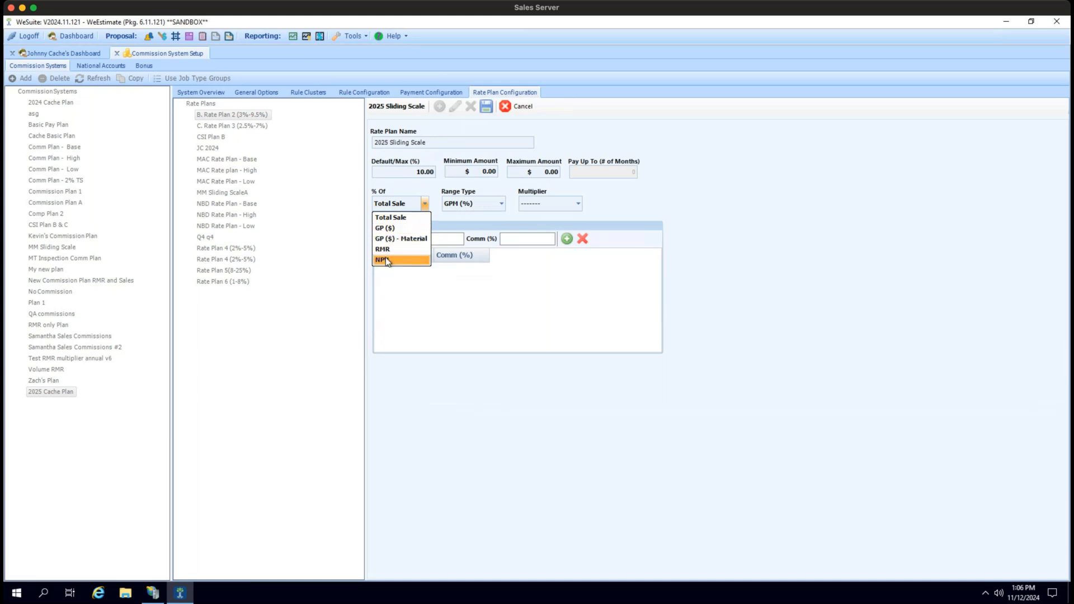
left_click(394, 227)
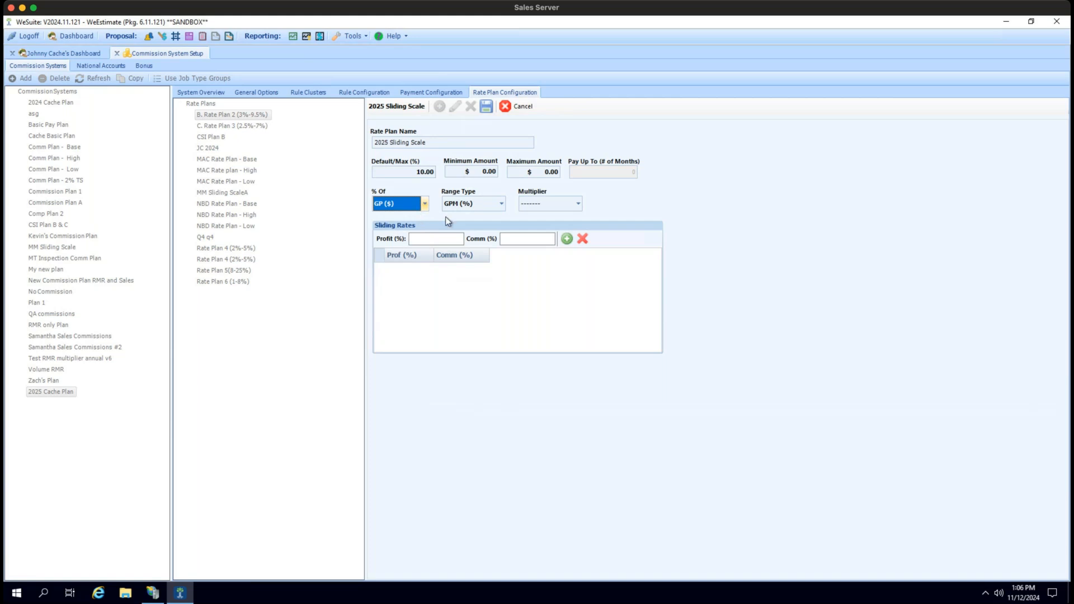
left_click(500, 205)
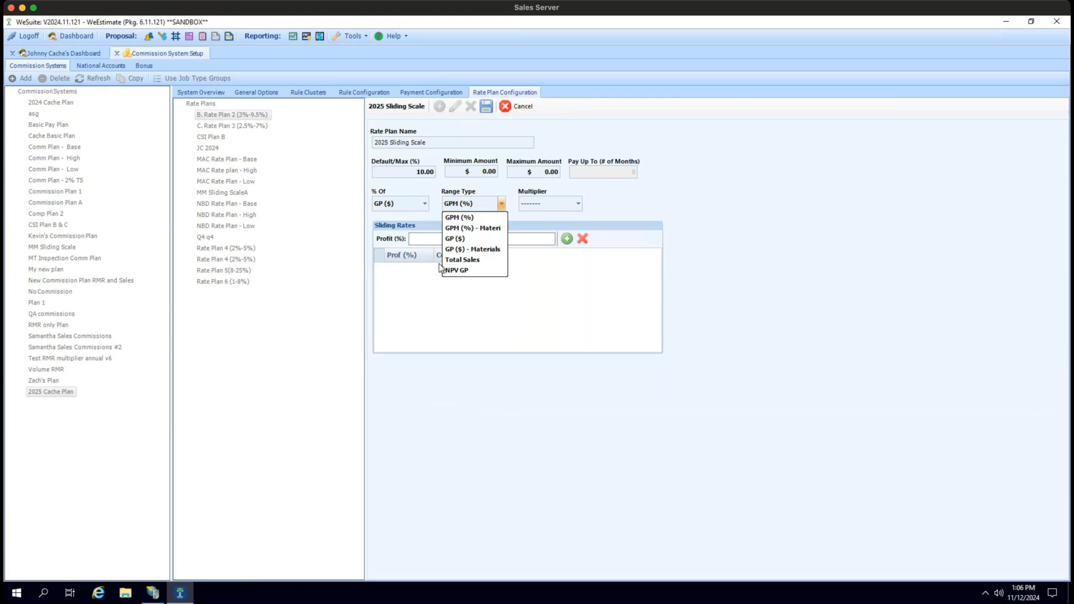
left_click(455, 217)
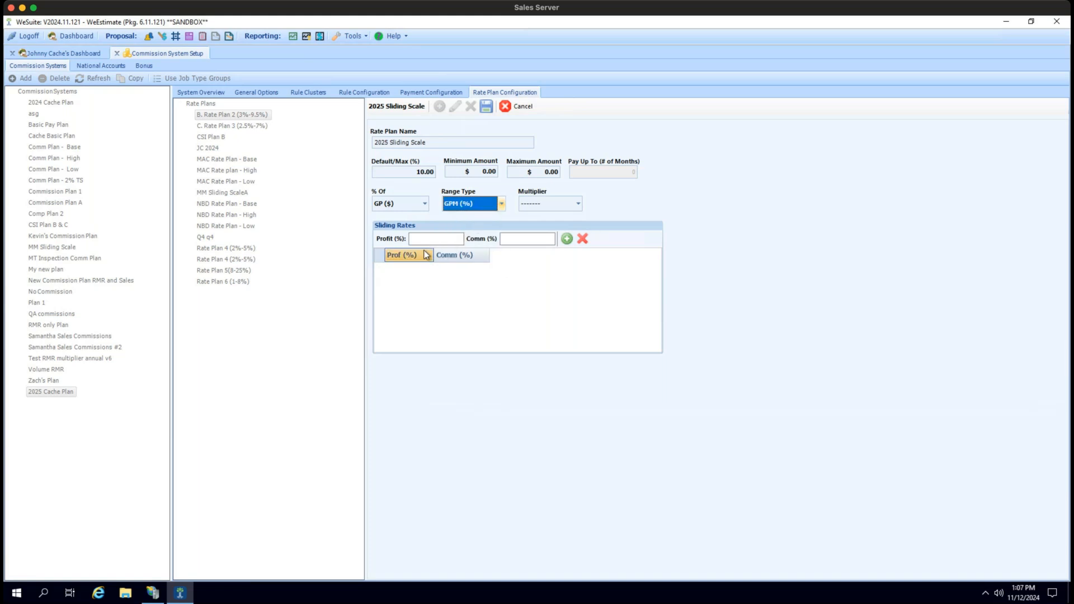
left_click(578, 206)
left_click(563, 217)
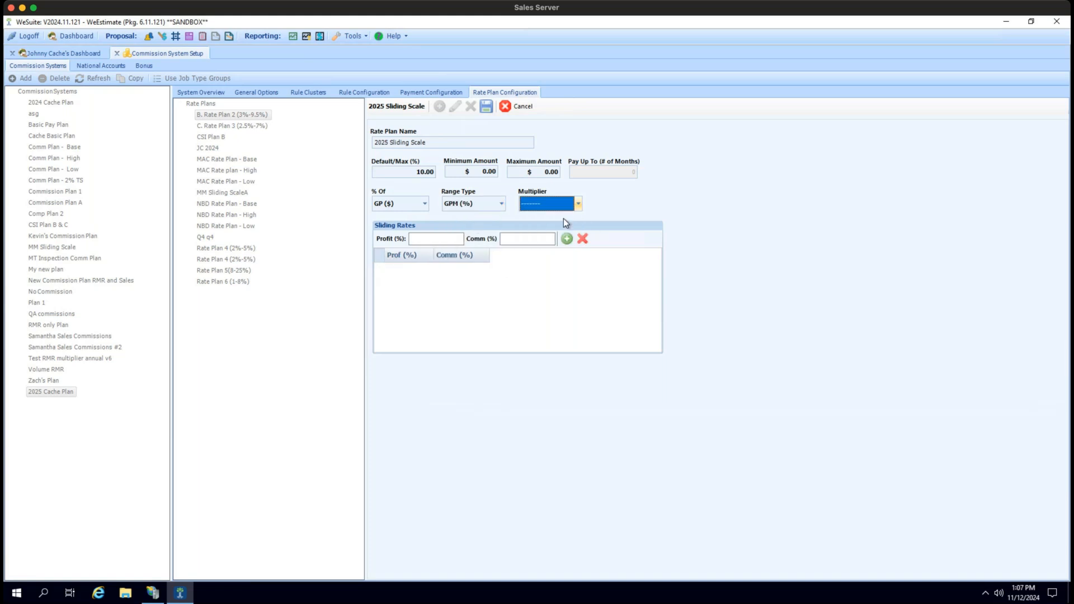
Add the first sliding rate with 12% profit and 8% commission.
left_click(418, 240)
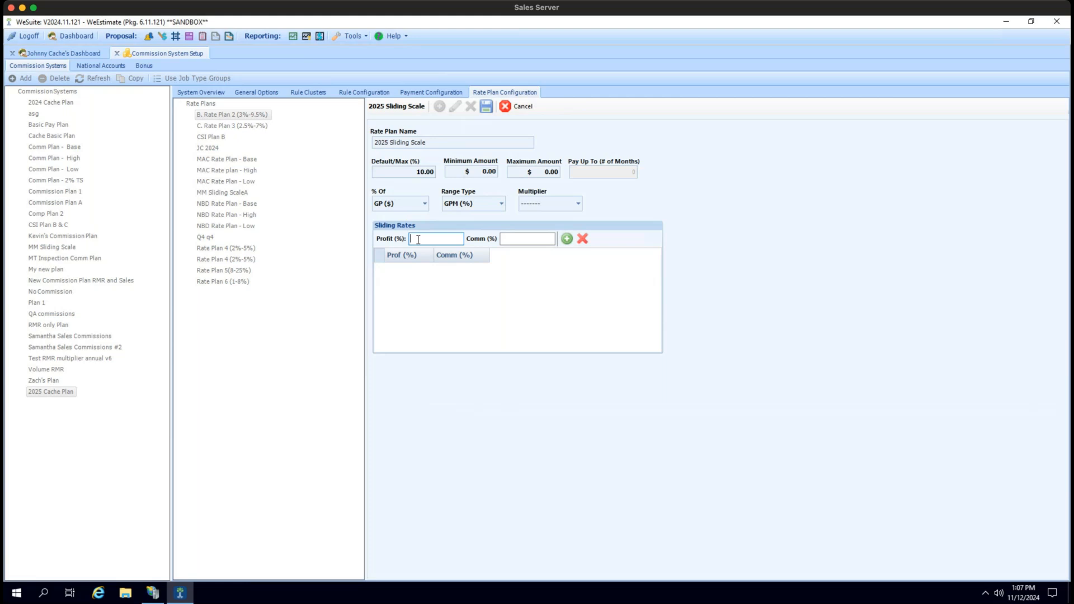
type("10")
key("BackSpace")
key("BackSpace")
type("12")
key("Tab")
type("8")
left_click(566, 239)
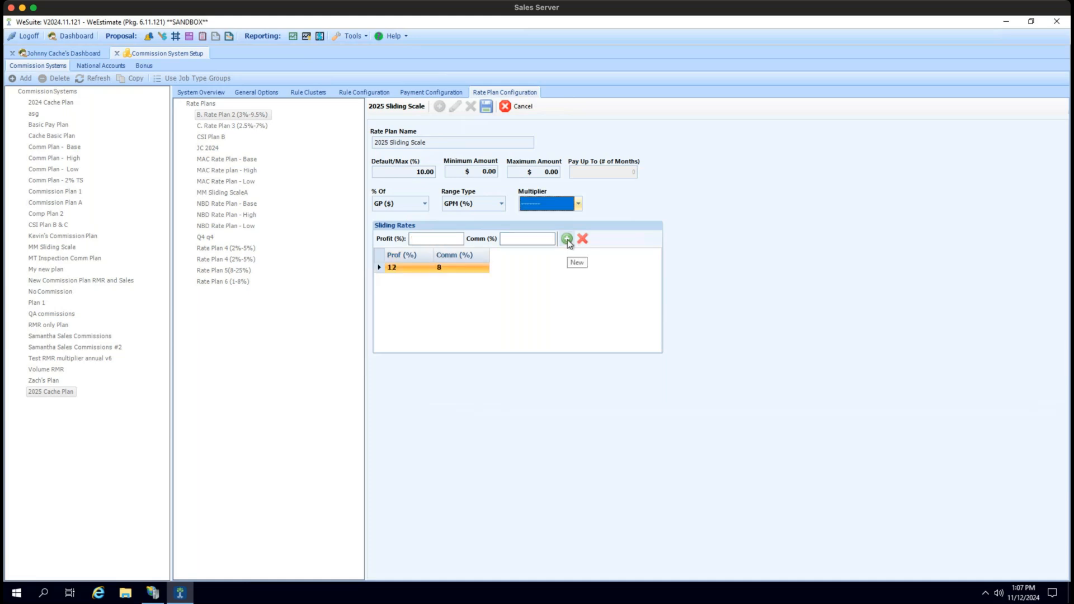
Add two more sliding rates: 14% profit with 10% commission and 16% profit with 12% commission.
left_click(445, 241)
type("14")
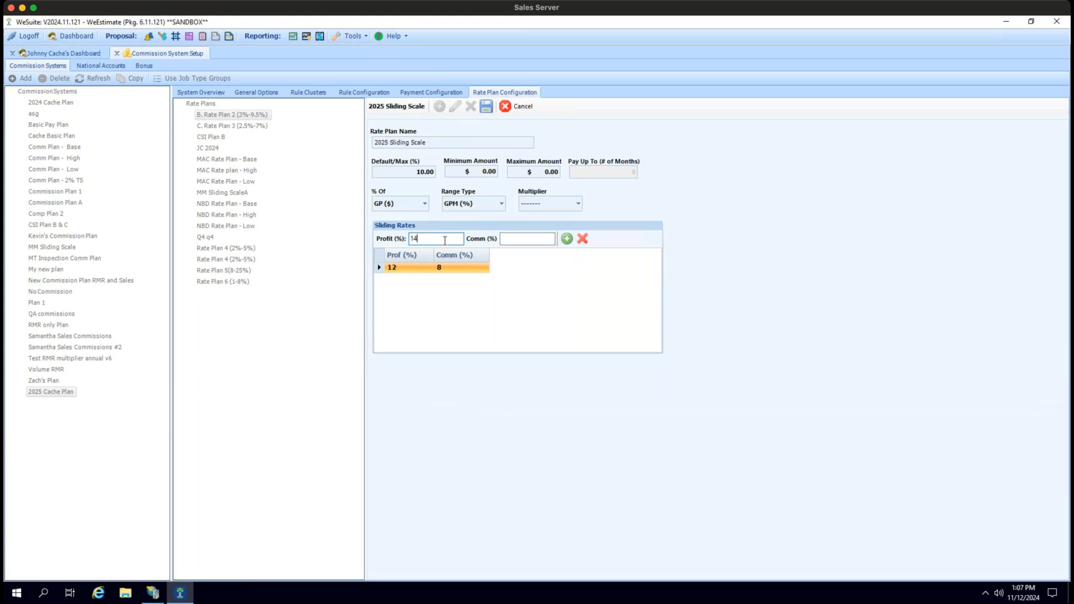
key("Tab")
type("10")
left_click(567, 239)
left_click(441, 238)
type("16")
left_click(522, 240)
type("12")
left_click(567, 239)
Add sliding rates of 18% profit with 14% commission and 20% profit with 16% commission, and save the rate plan.
left_click(419, 239)
type("18")
left_click(510, 241)
type("14")
left_click(567, 238)
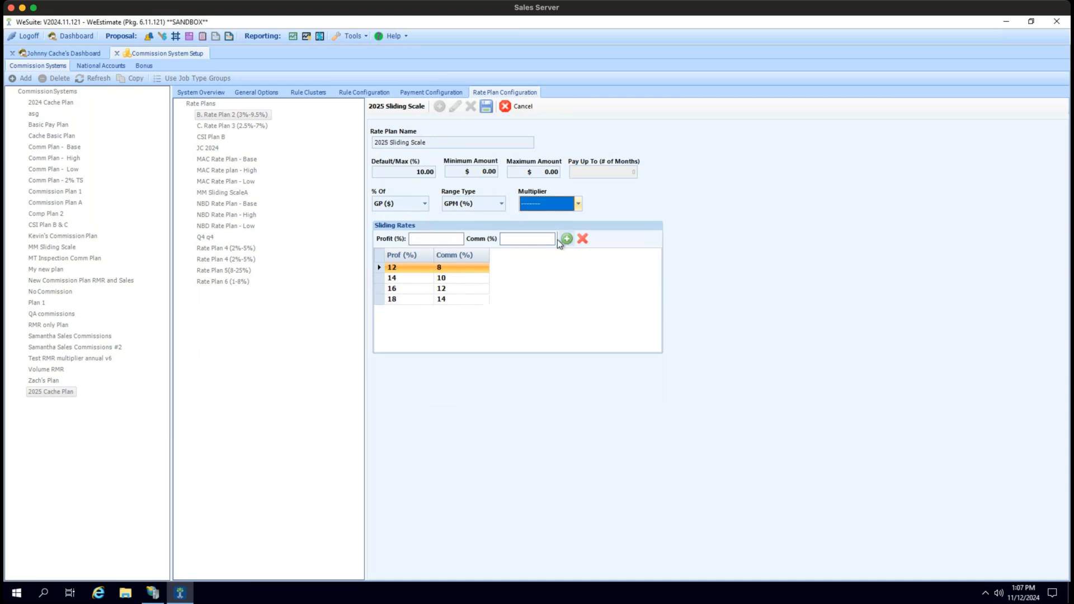
left_click(436, 240)
type("20")
left_click(510, 239)
left_click(510, 238)
type("16")
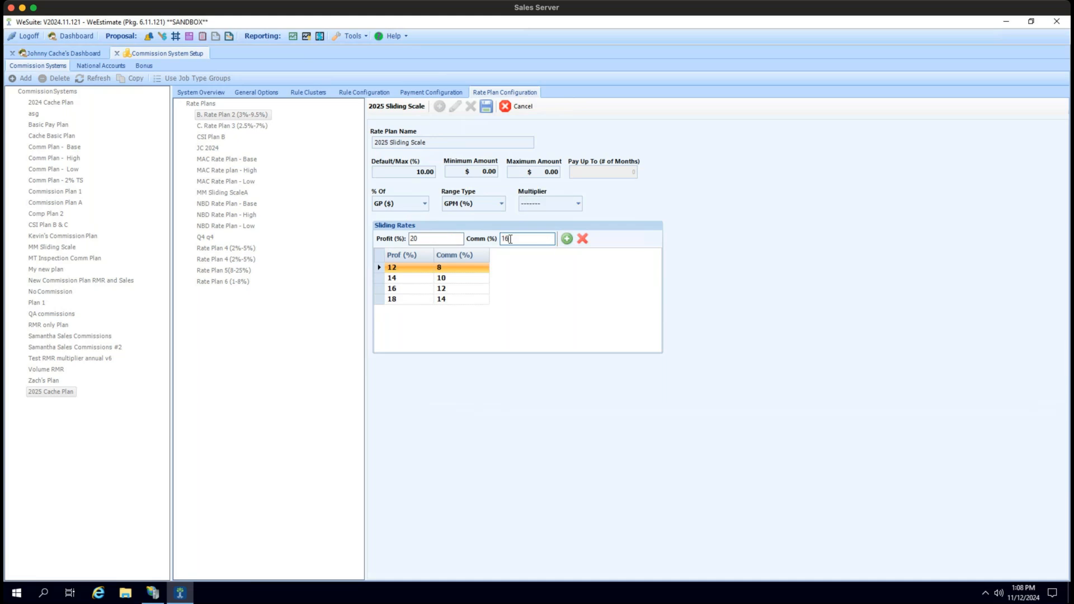
left_click(564, 243)
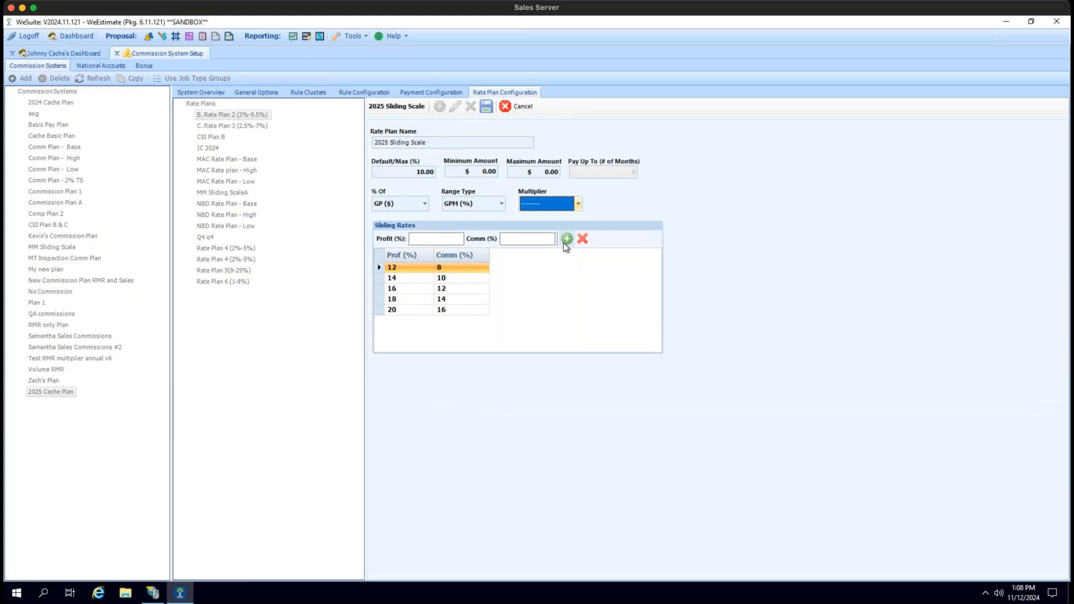
left_click(485, 107)
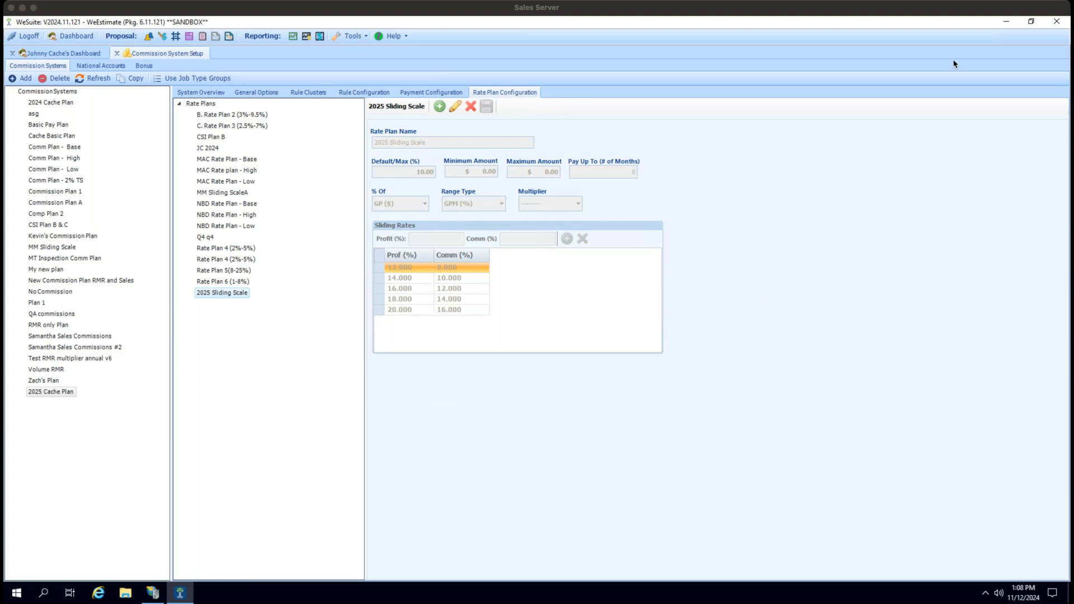
Look over the payment, rate plan and rule configurations, finishing on the payment configuration.
left_click(921, 12)
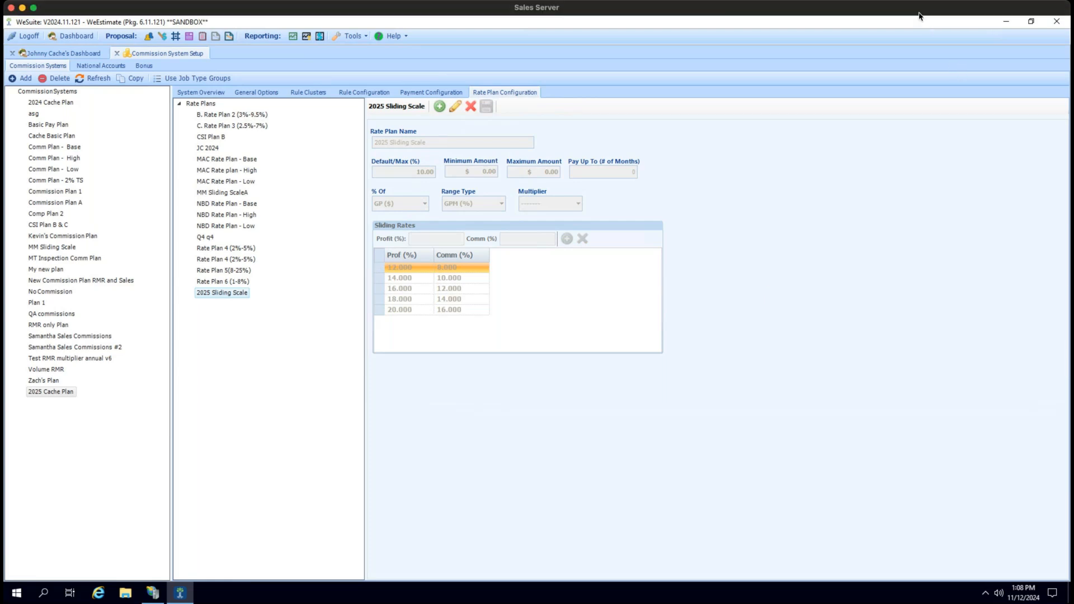
left_click(419, 94)
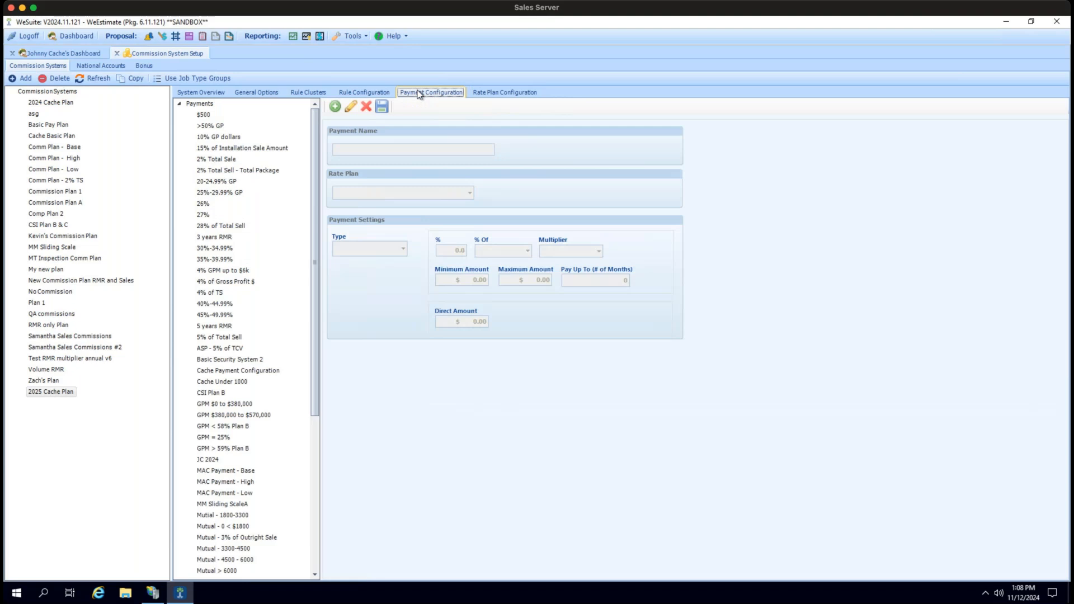
left_click(485, 95)
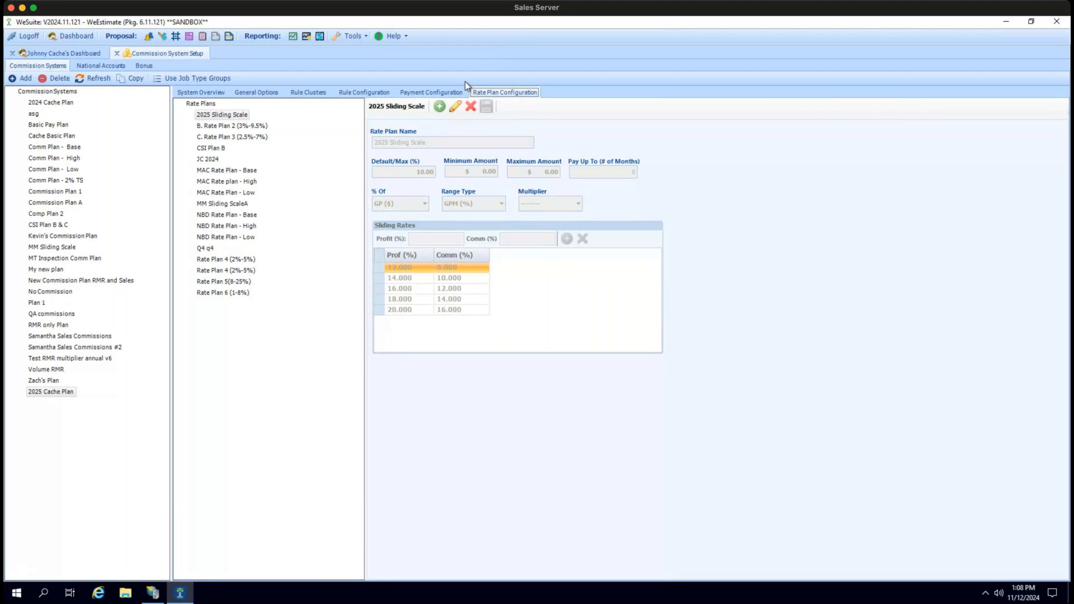
left_click(442, 93)
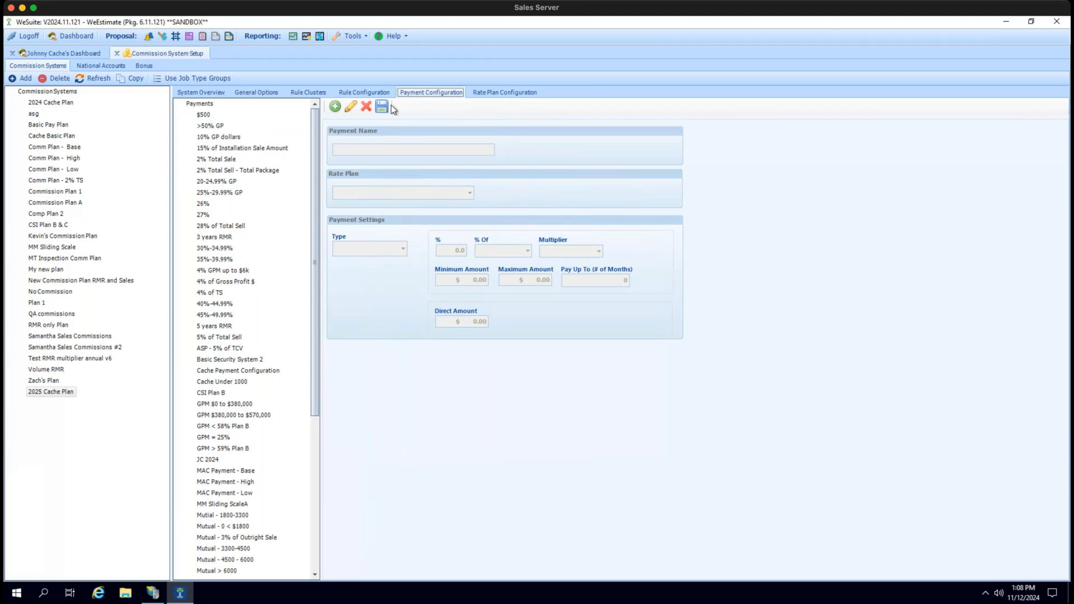
left_click(365, 92)
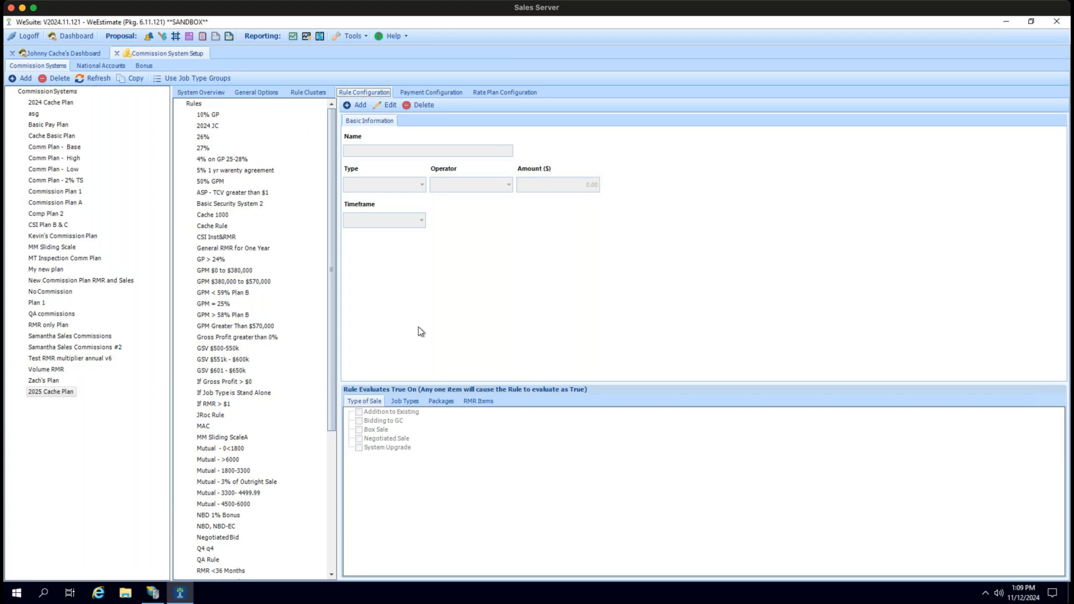
left_click(446, 92)
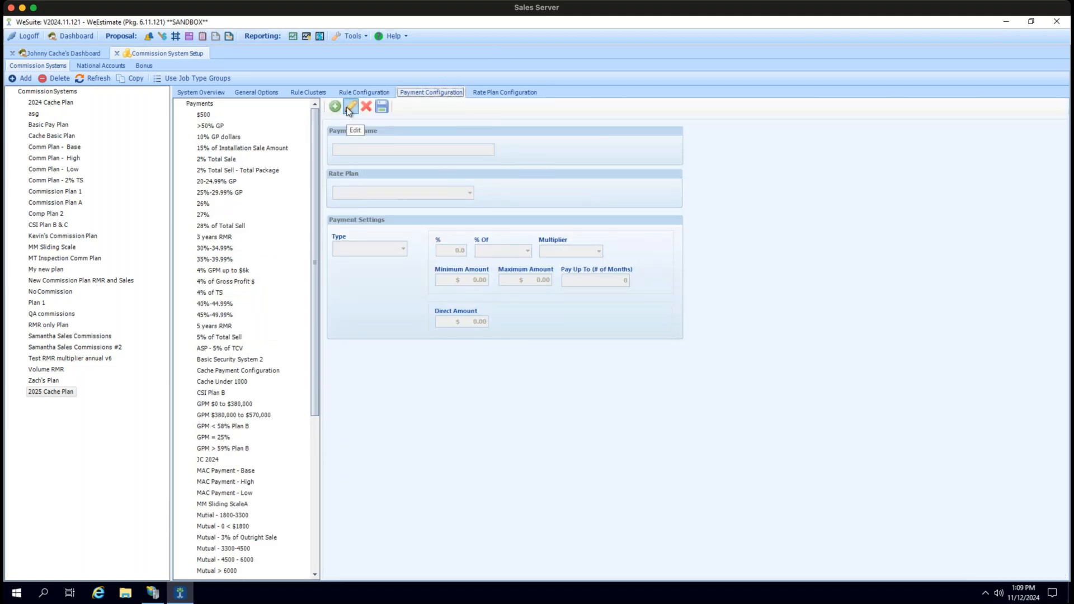
left_click(210, 126)
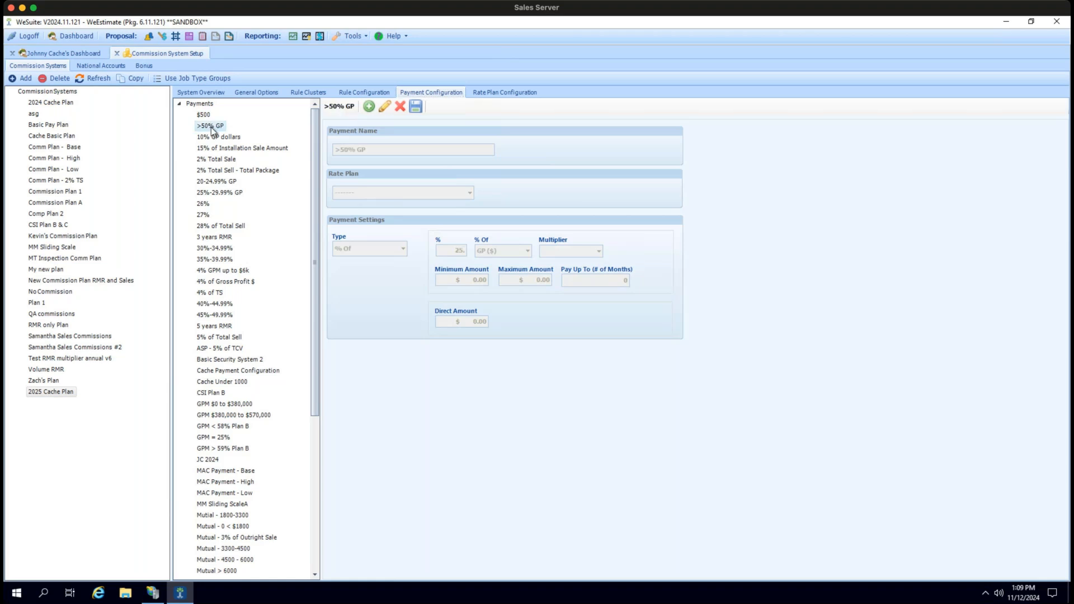
left_click(385, 110)
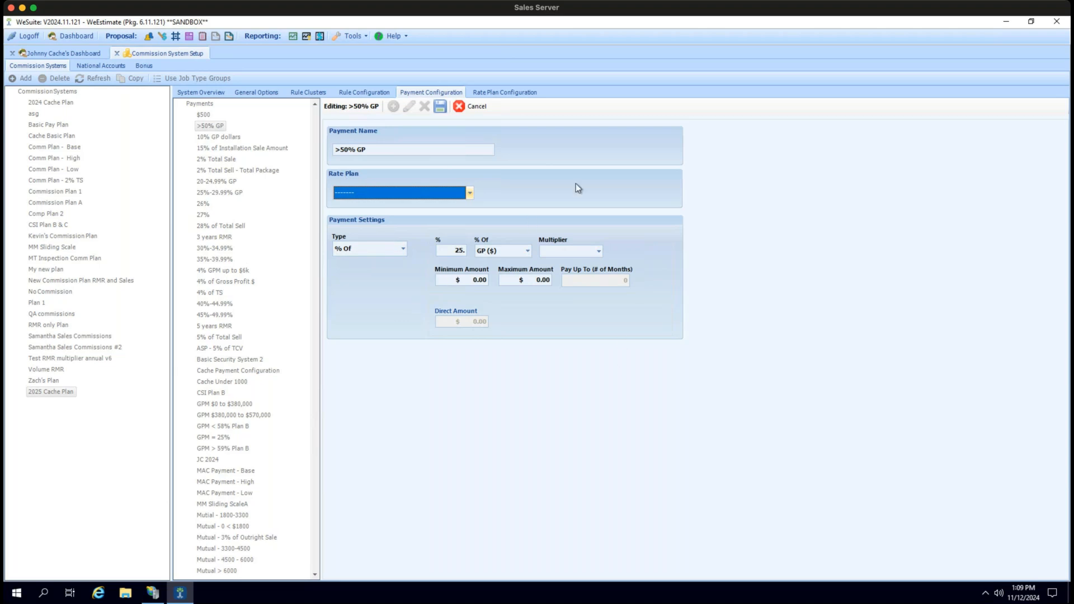
left_click(473, 107)
Add a new commission payment named 2025 Payment Configuration.
left_click(370, 106)
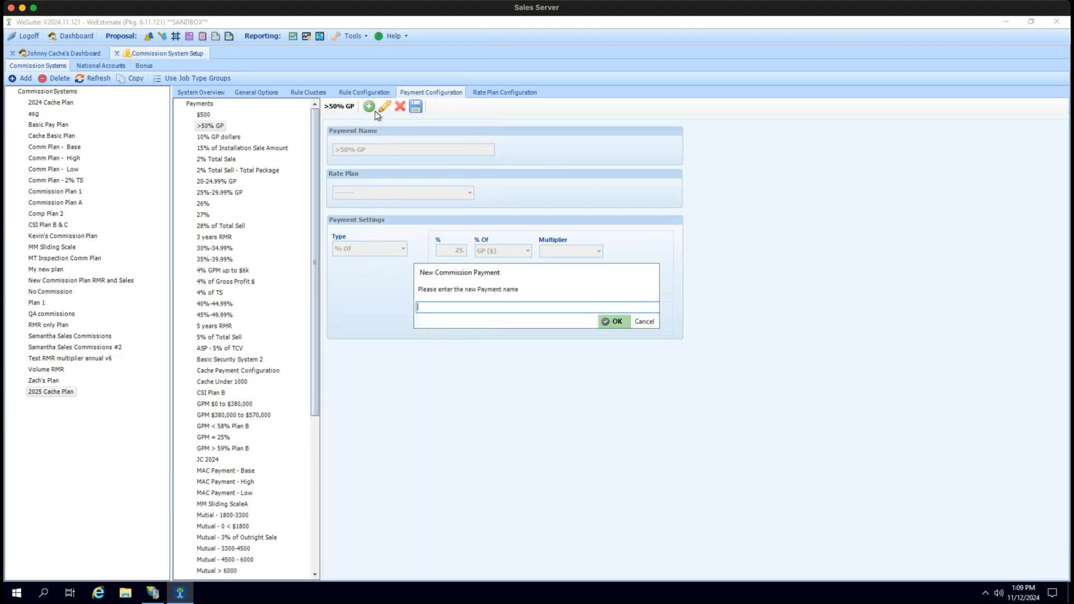
type("2025 Payment Configuration")
key("Return")
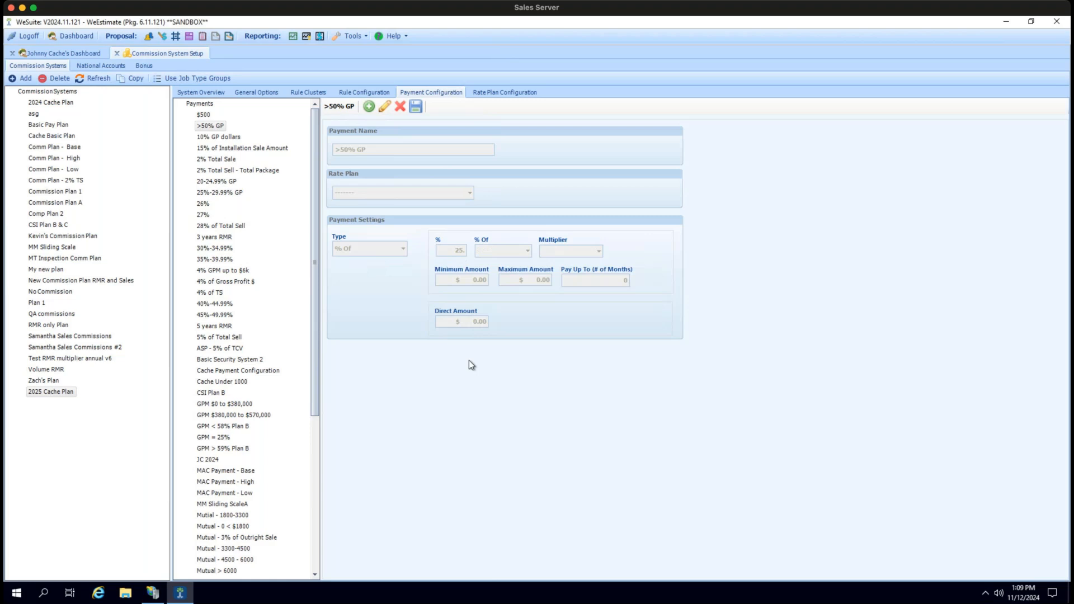
Try the 2025 Sliding Scale rate plan and the Direct payment type, then return to no rate plan and the % Of type.
left_click(404, 194)
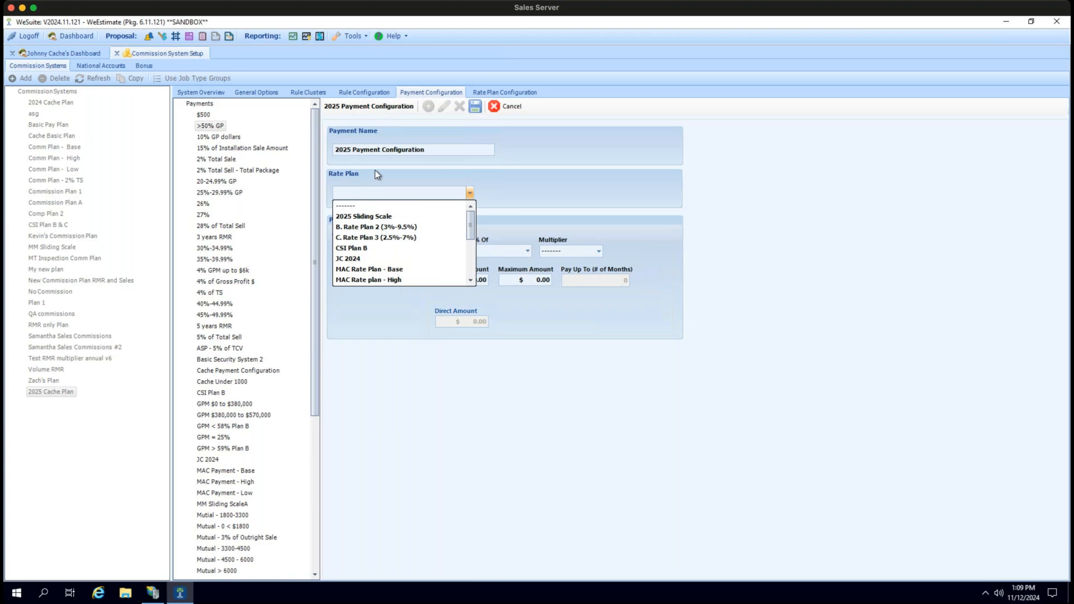
left_click(385, 216)
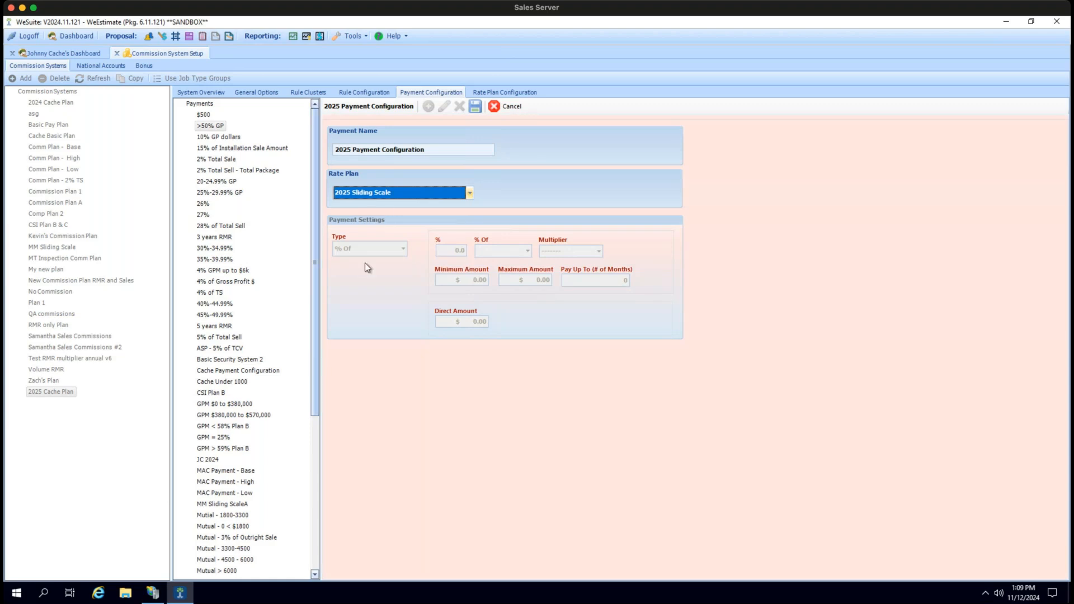
left_click(468, 193)
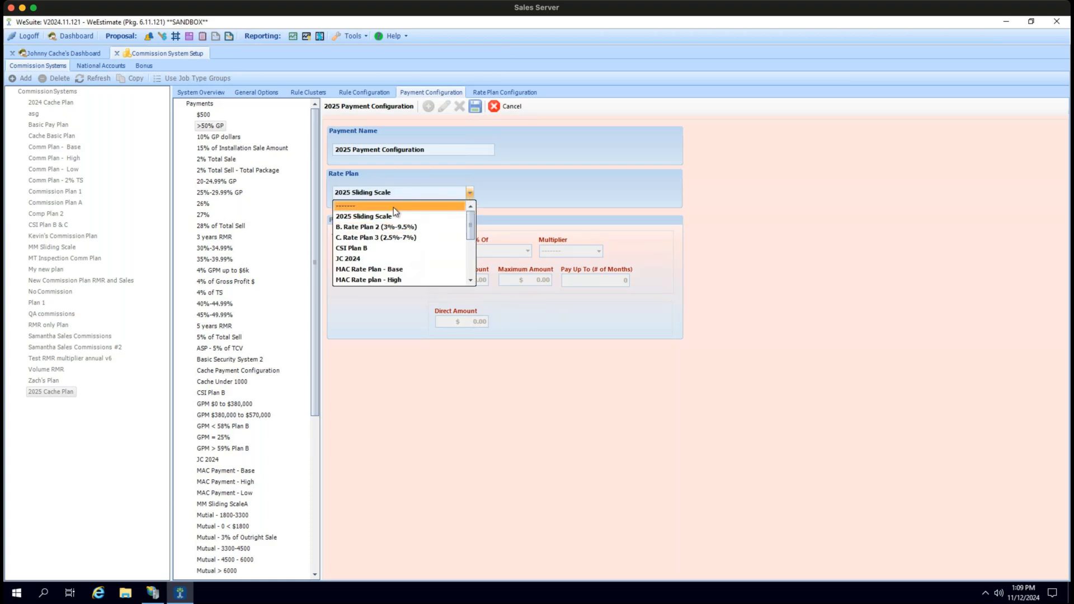
left_click(394, 207)
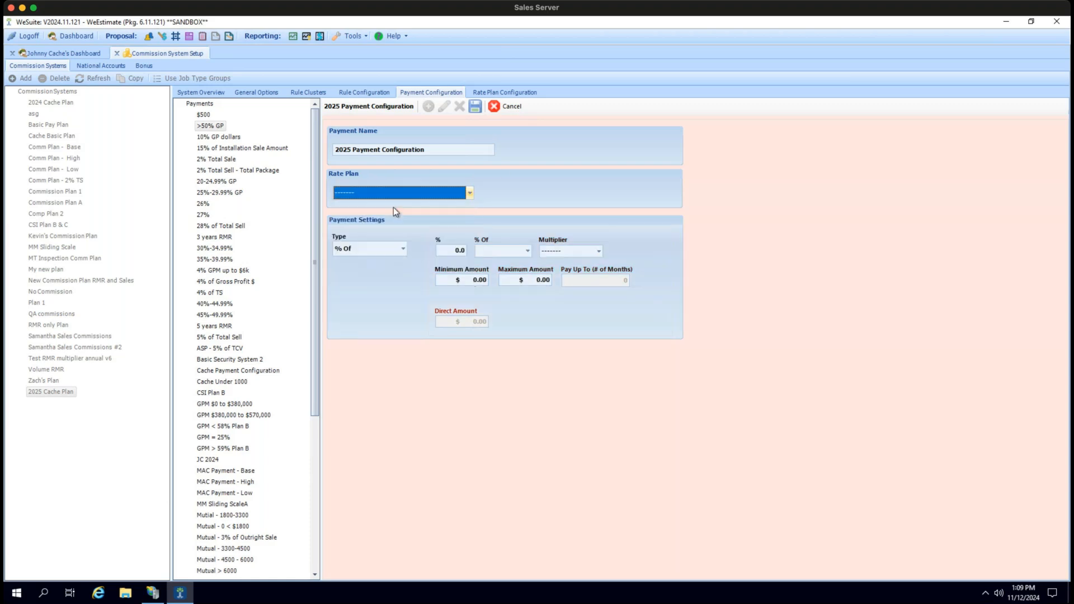
left_click(401, 250)
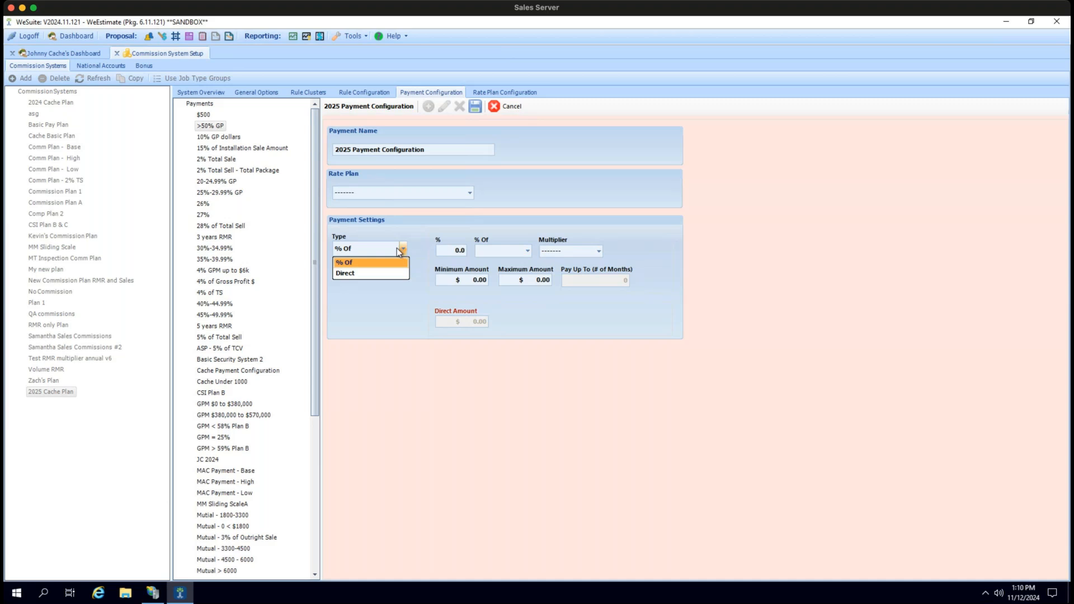
left_click(380, 271)
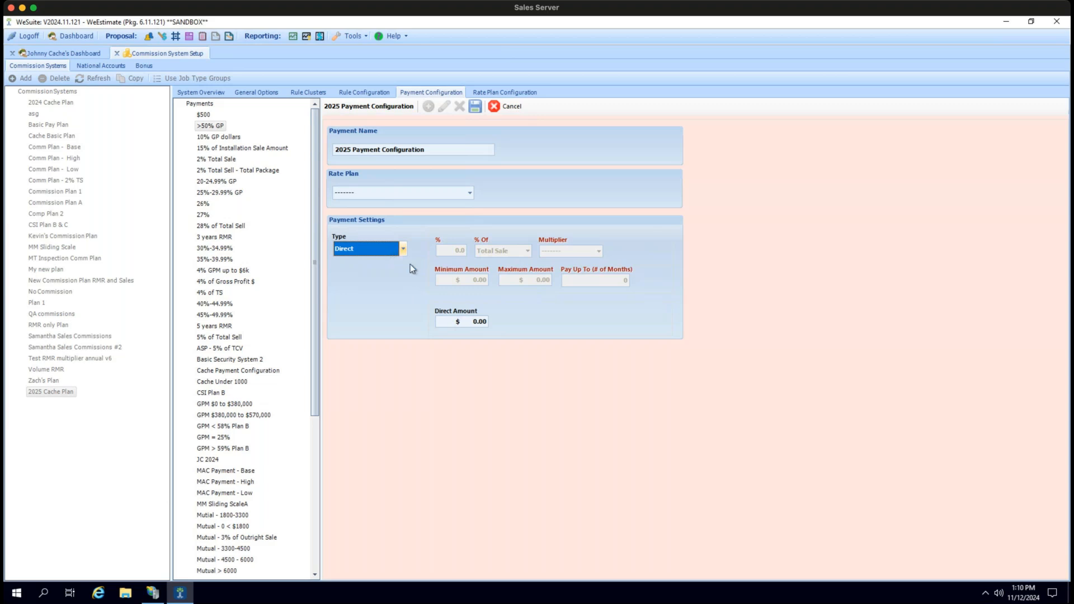
left_click(403, 250)
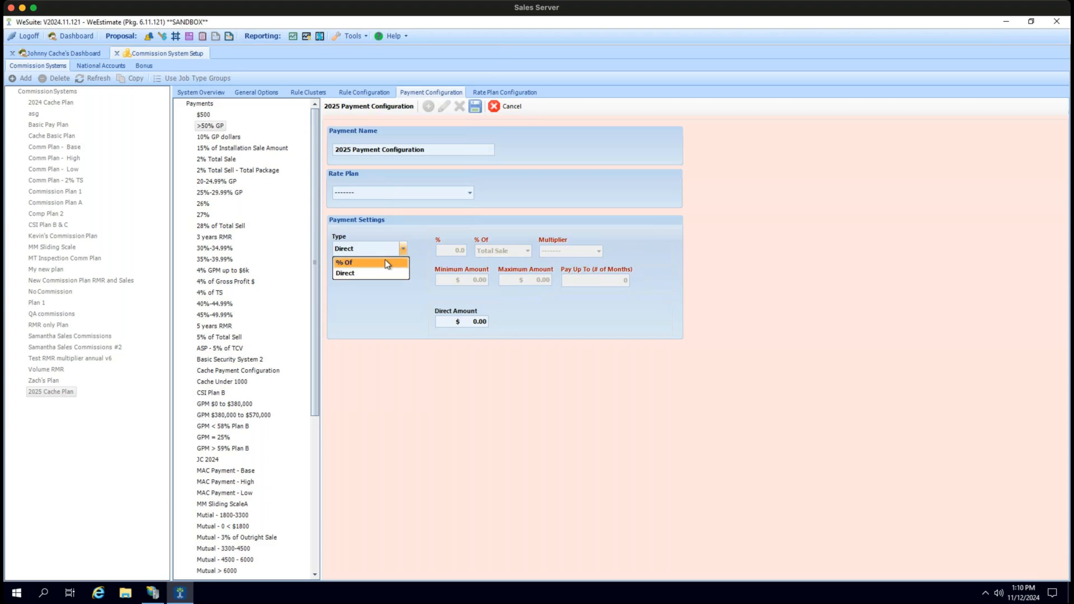
left_click(387, 263)
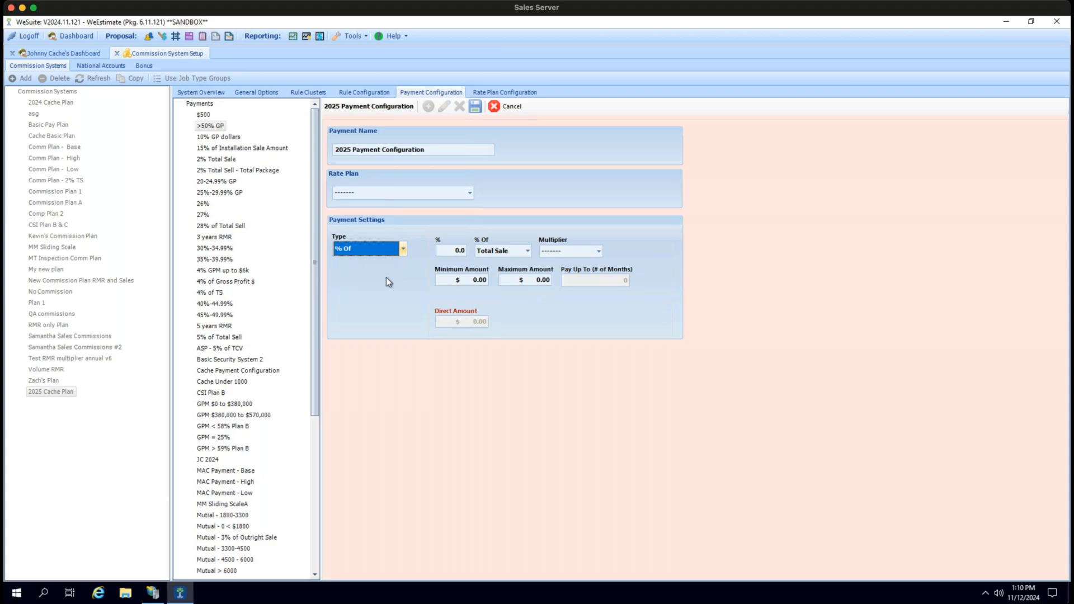
Set the payment to 11.5% of Total Sale and save the payment configuration.
left_click(450, 251)
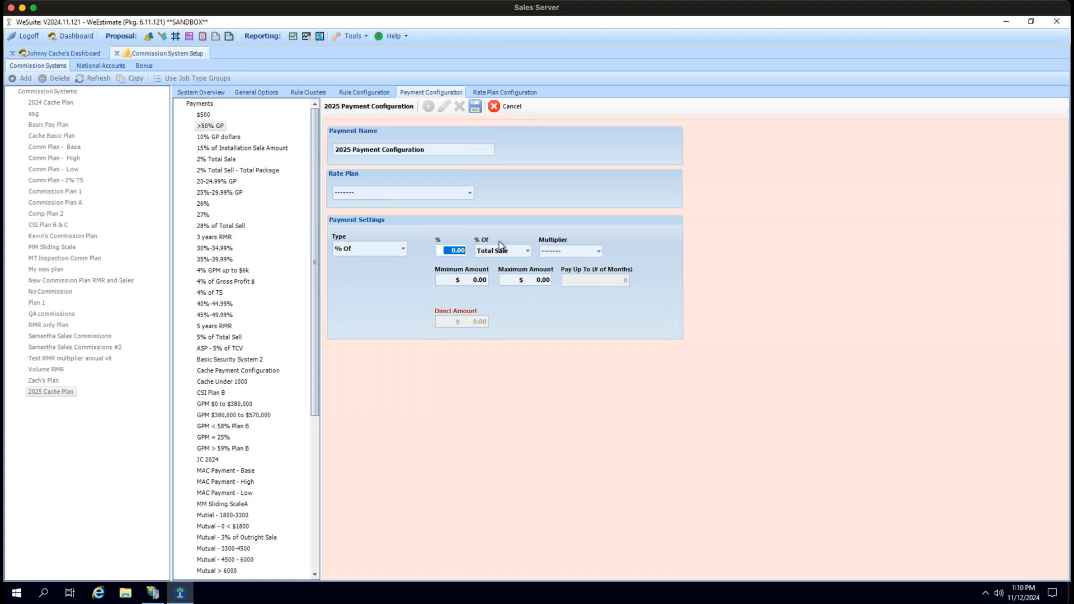
type("11.5")
key("Tab")
left_click(516, 250)
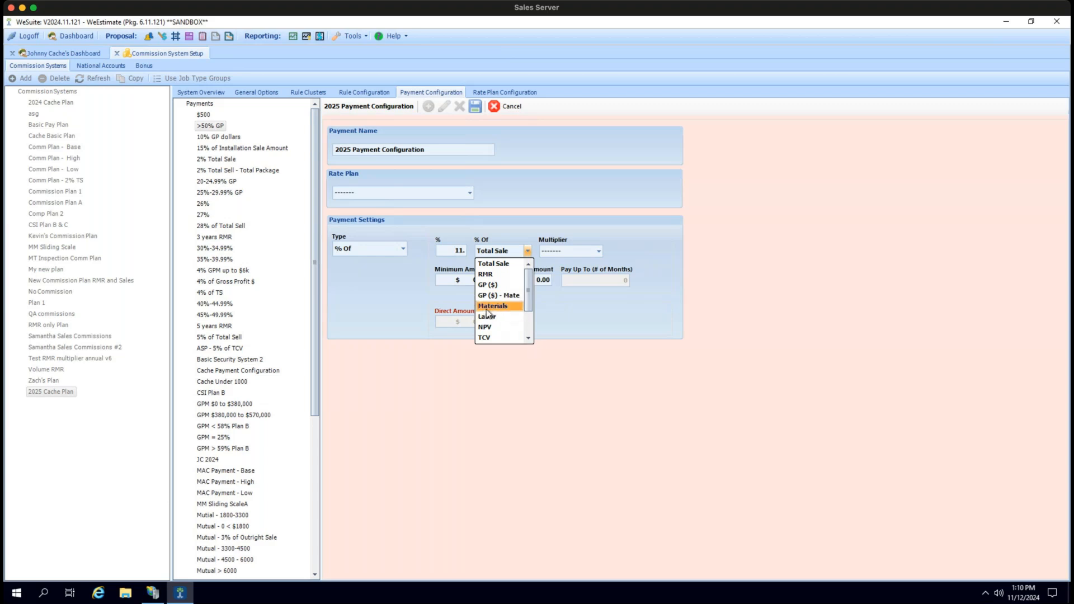
scroll(507, 330, "down", 2)
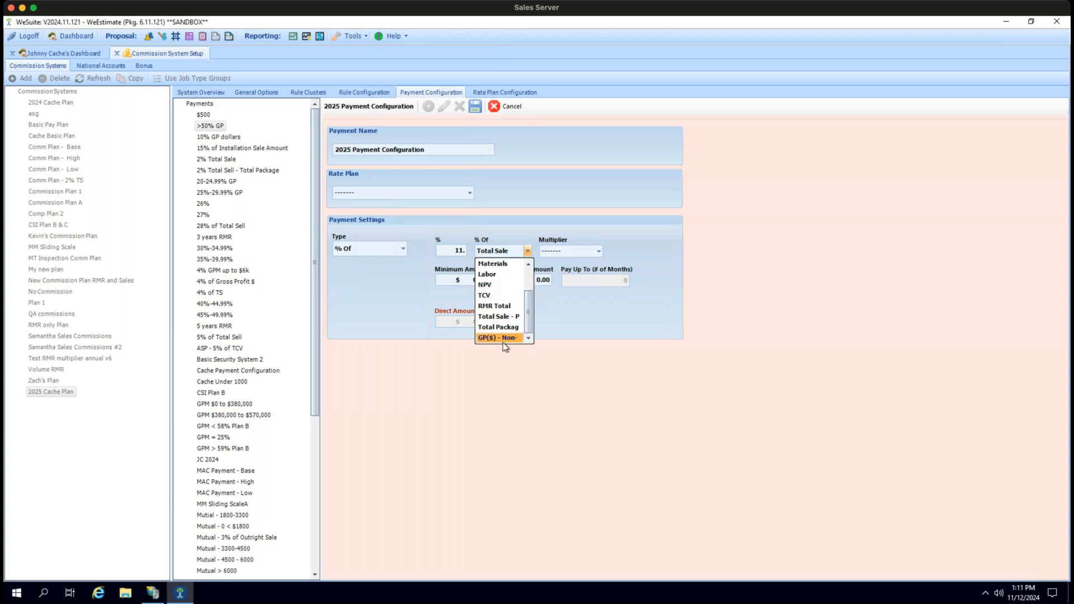
scroll(503, 343, "up", 2)
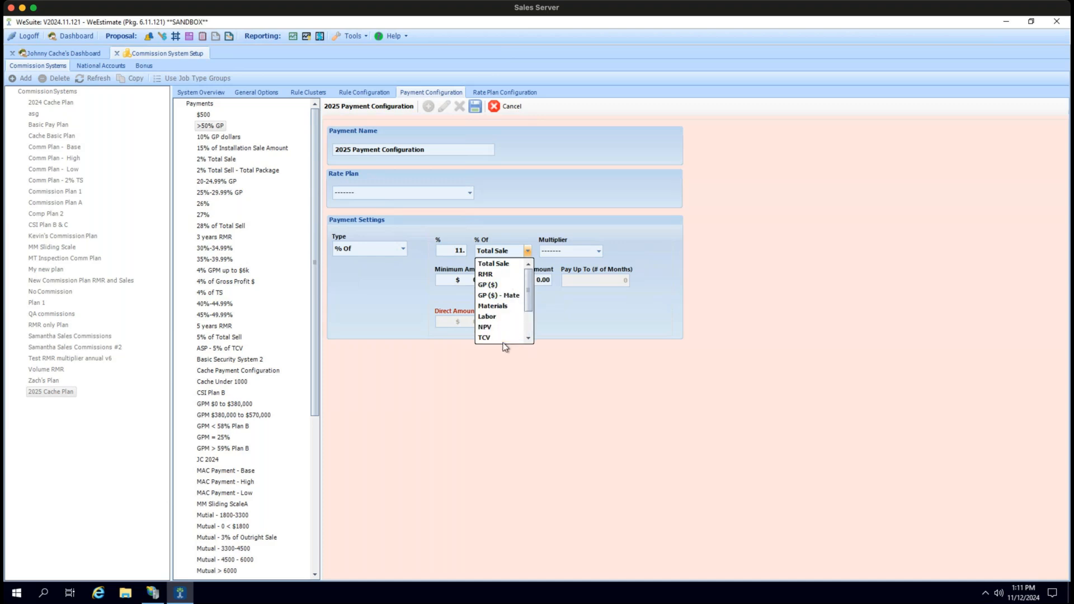
left_click(493, 268)
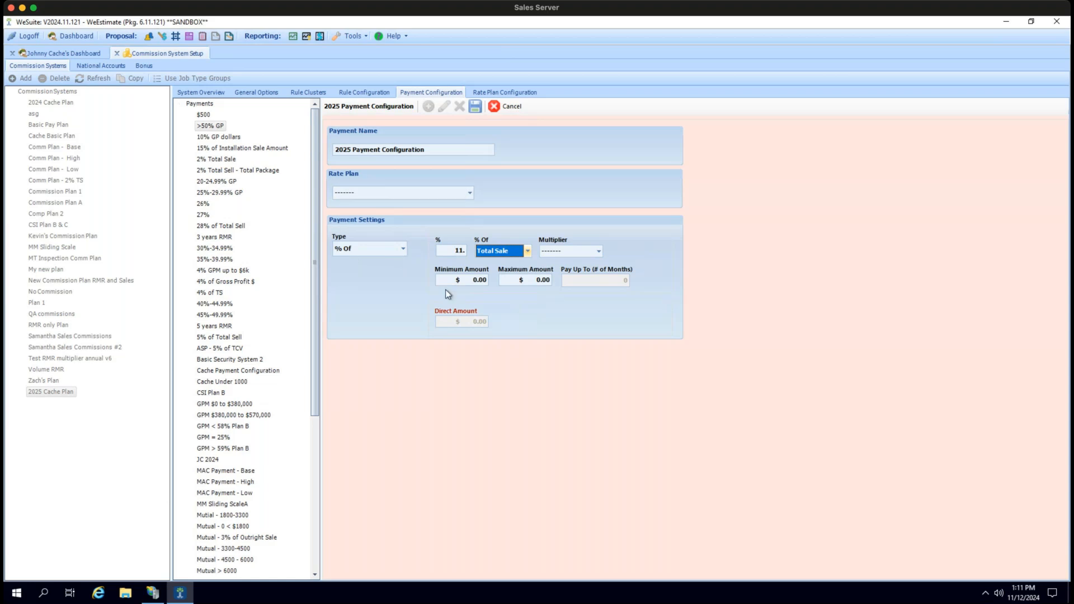
left_click(457, 253)
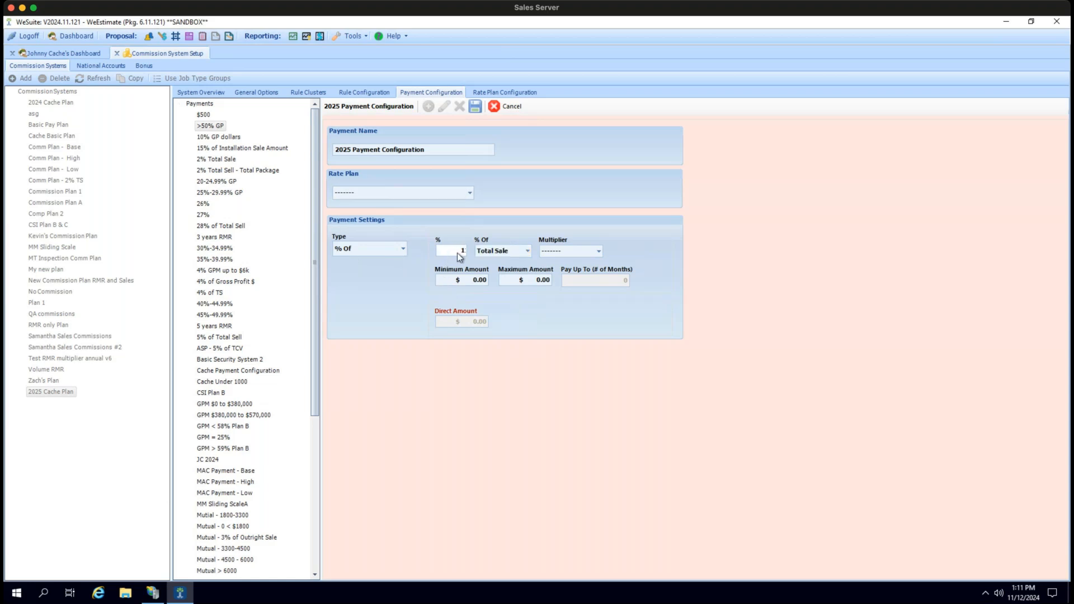
left_click_drag(461, 249, 482, 248)
left_click(472, 109)
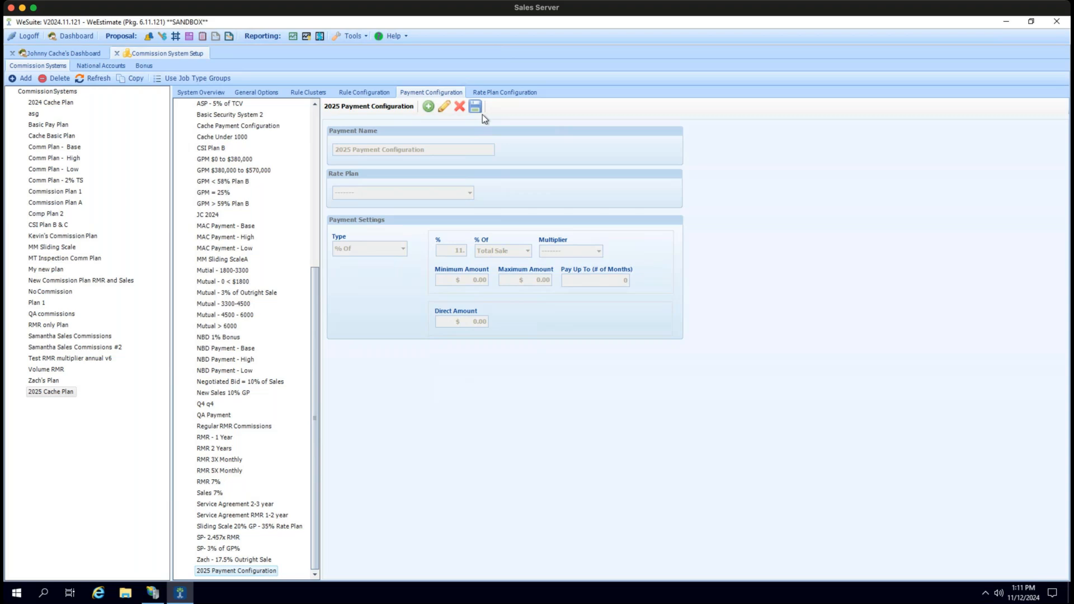
Add a new commission rule named 2025 Rule Configuration and set its type to Sales.
left_click(354, 94)
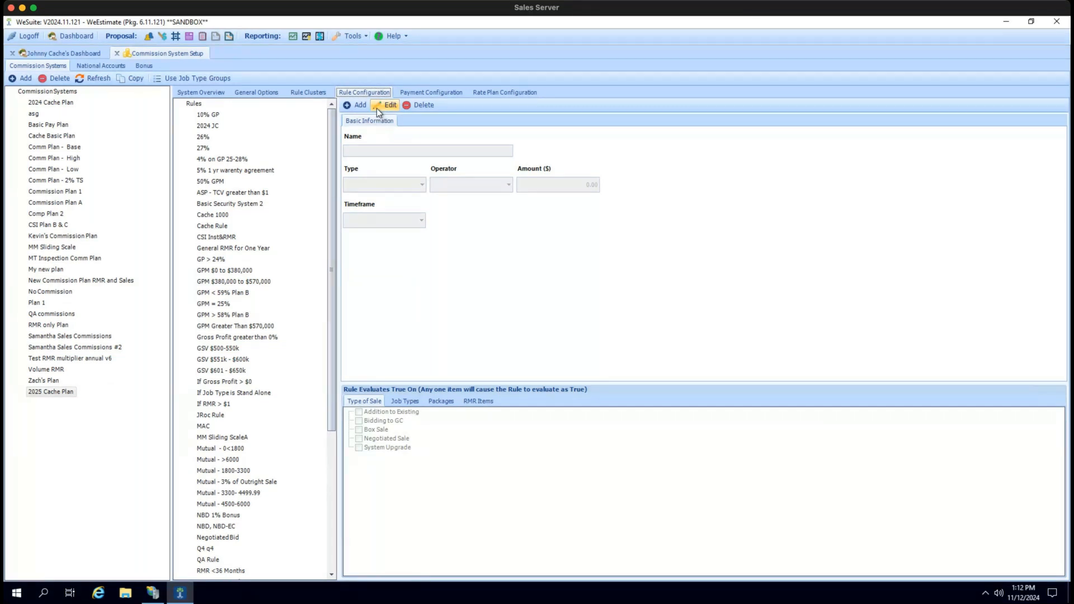
left_click(361, 106)
type("2025 Rule Configuration")
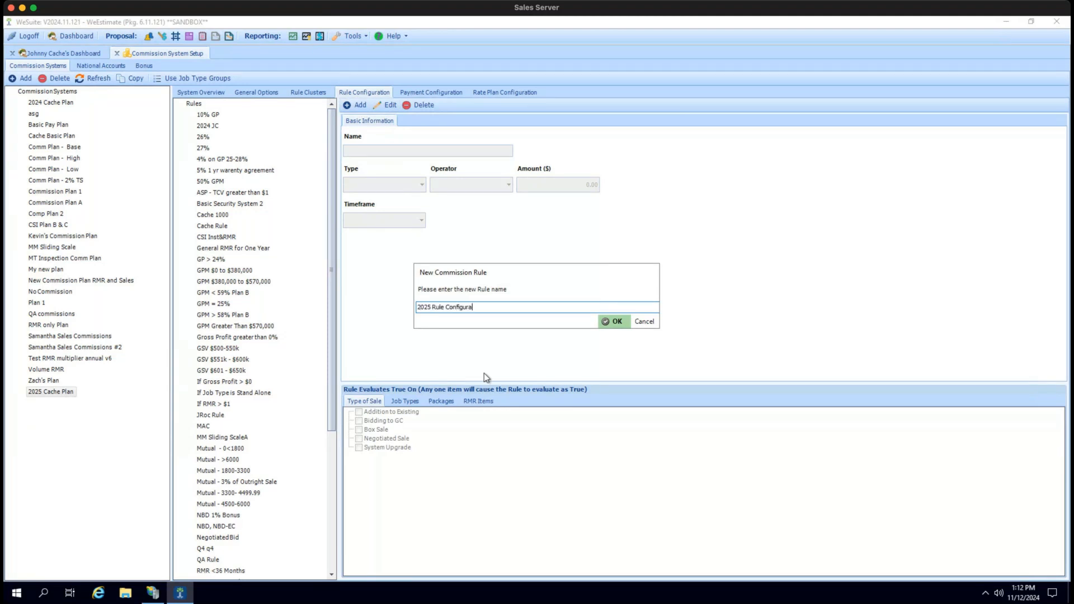
left_click(608, 326)
left_click(421, 184)
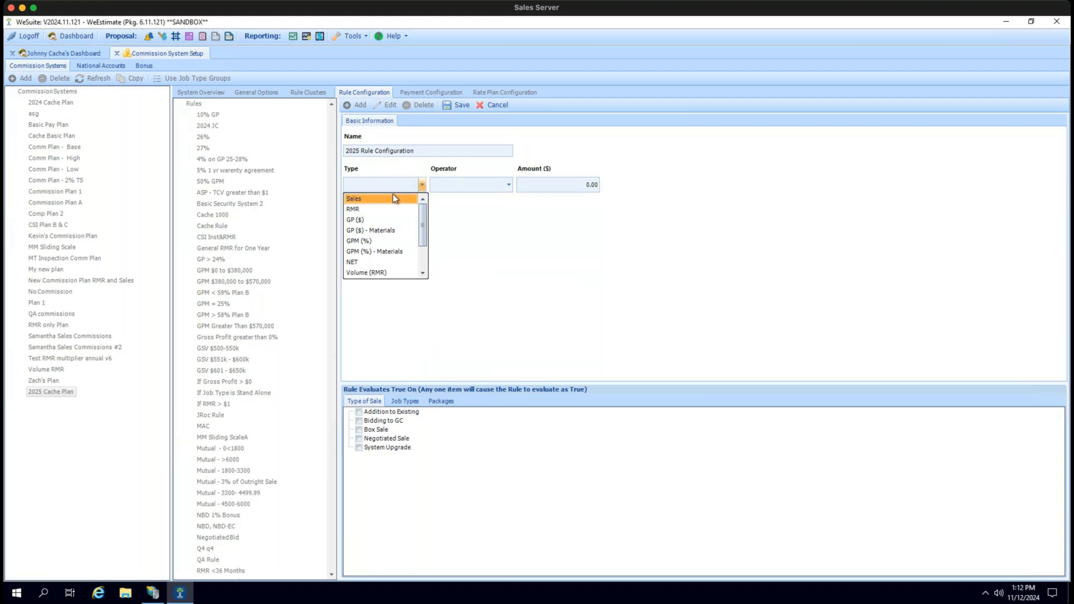
scroll(393, 194, "down", 2)
scroll(392, 199, "up", 2)
left_click(393, 197)
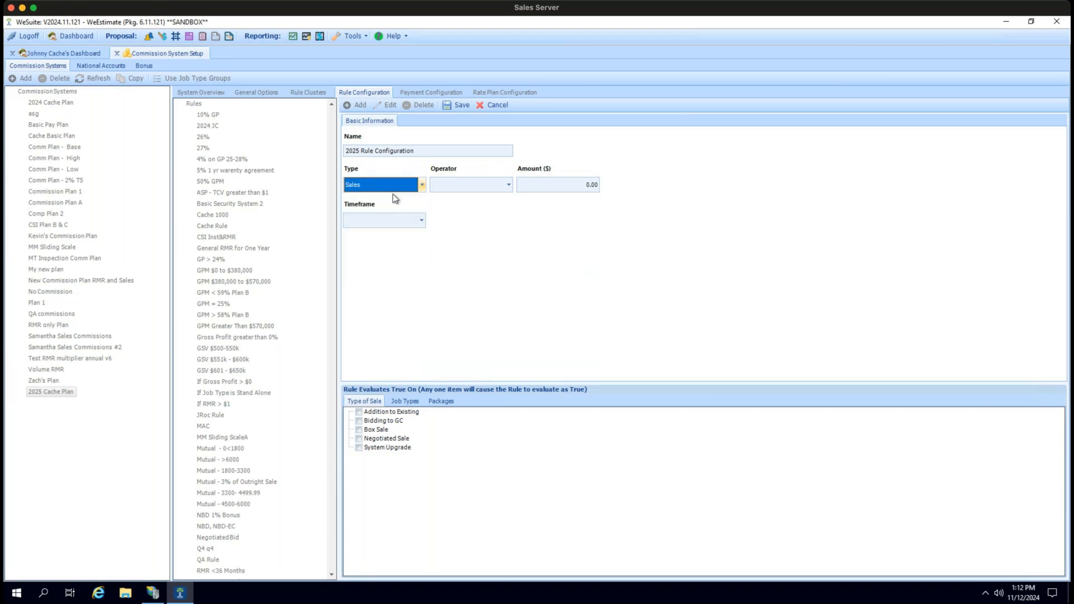
Set the rule's operator to Greater Than Equal To with an amount of $1,500.
left_click(505, 191)
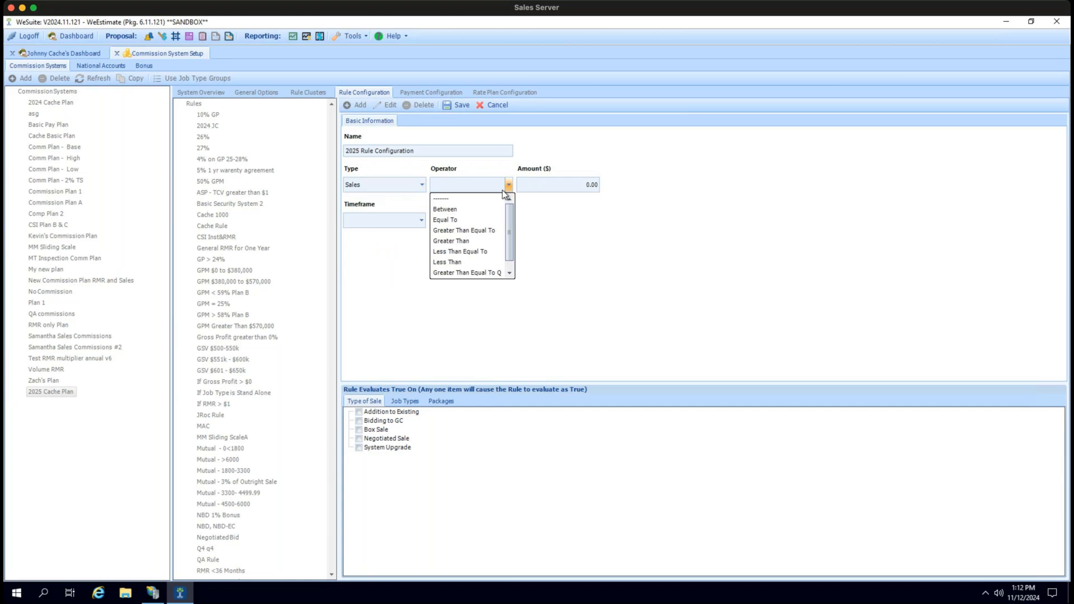
left_click(492, 209)
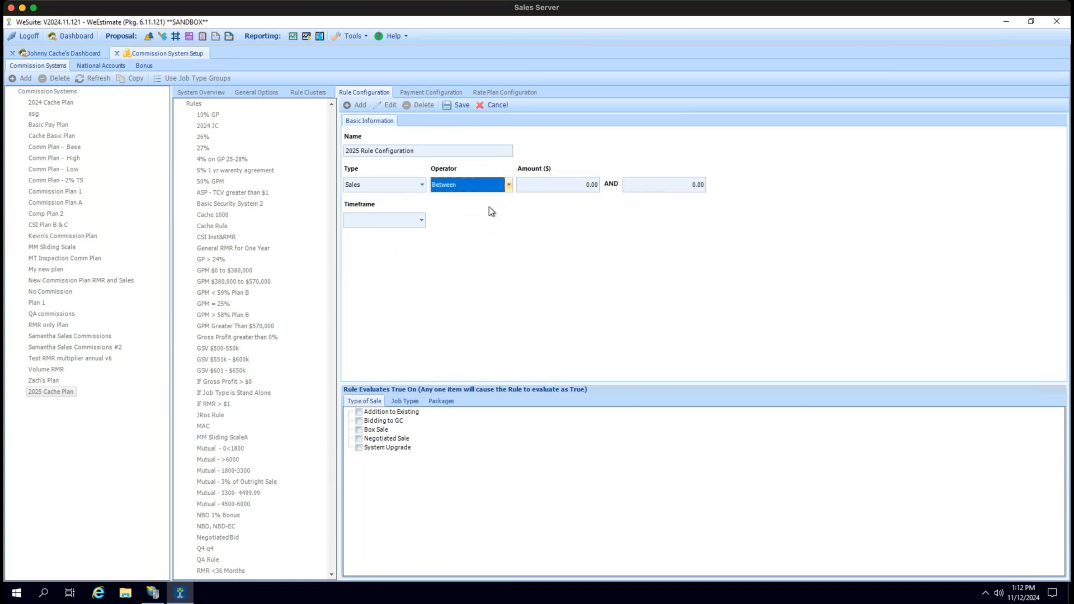
left_click(508, 190)
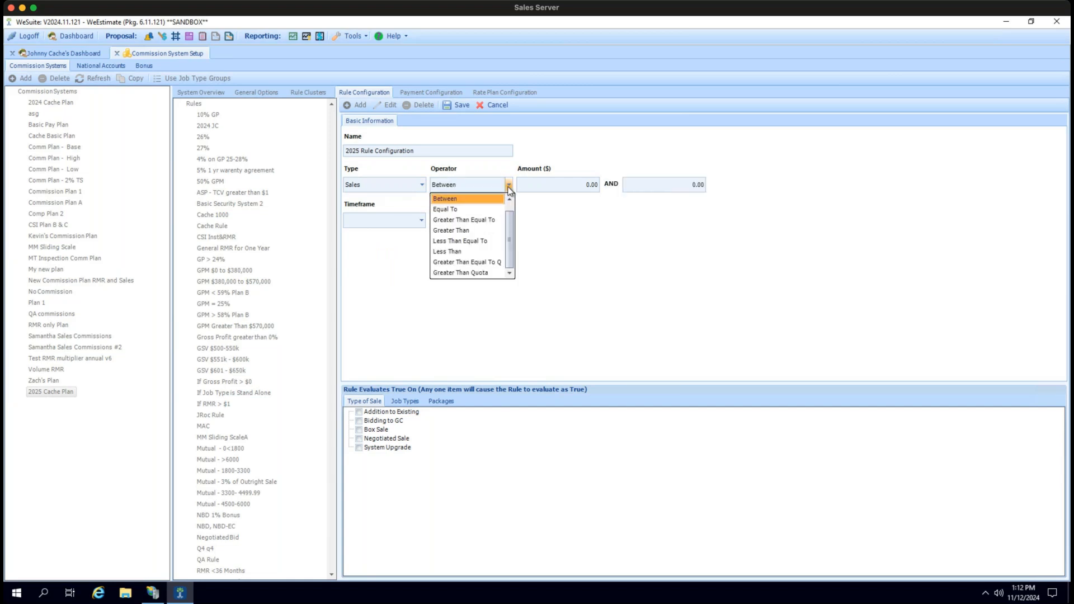
left_click(490, 222)
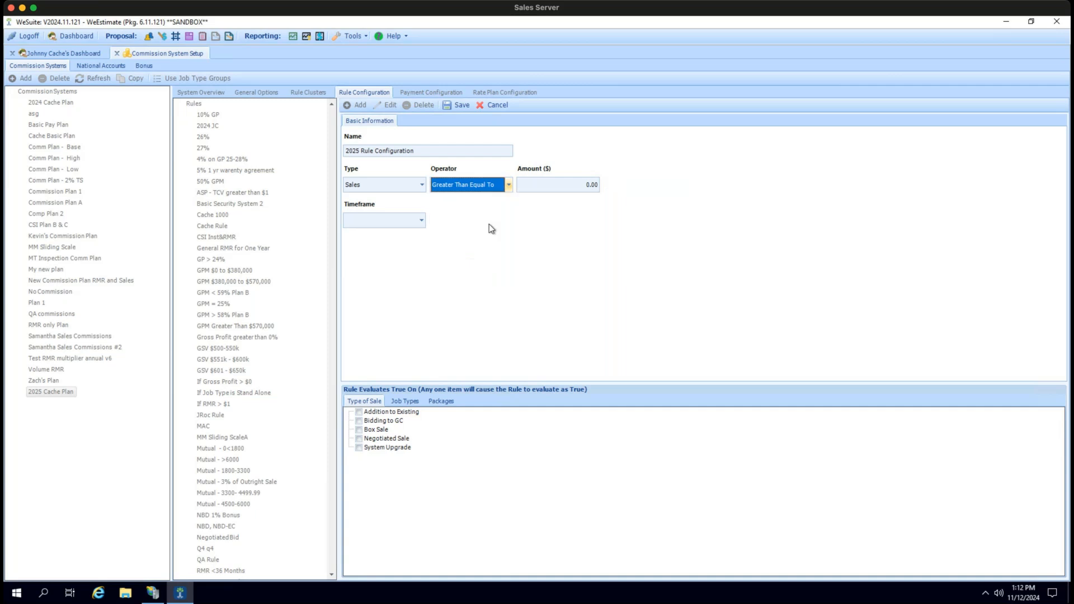
left_click(556, 191)
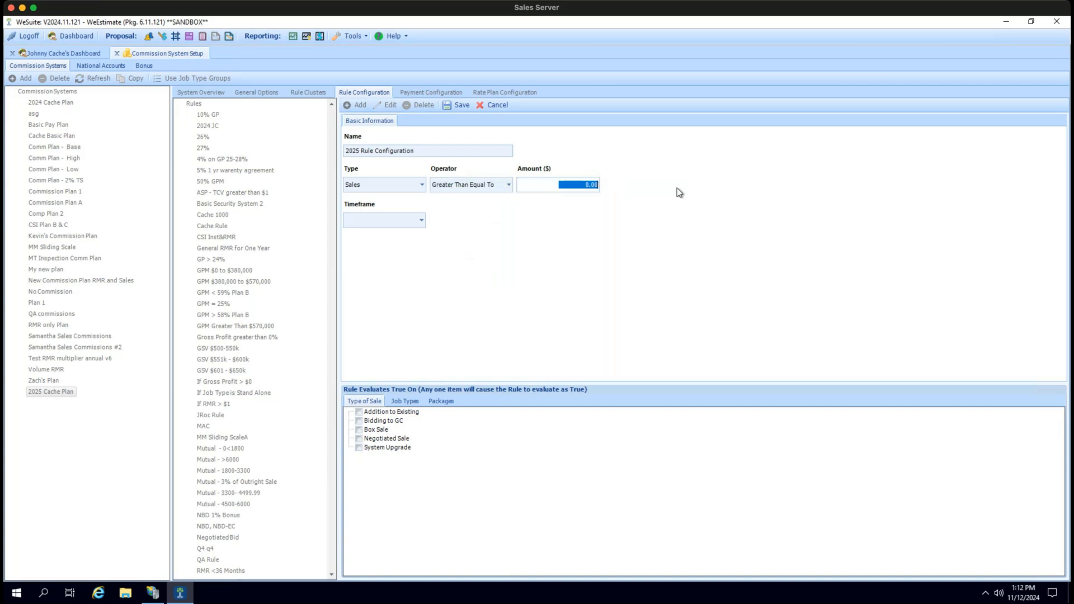
type("1,500")
key("Tab")
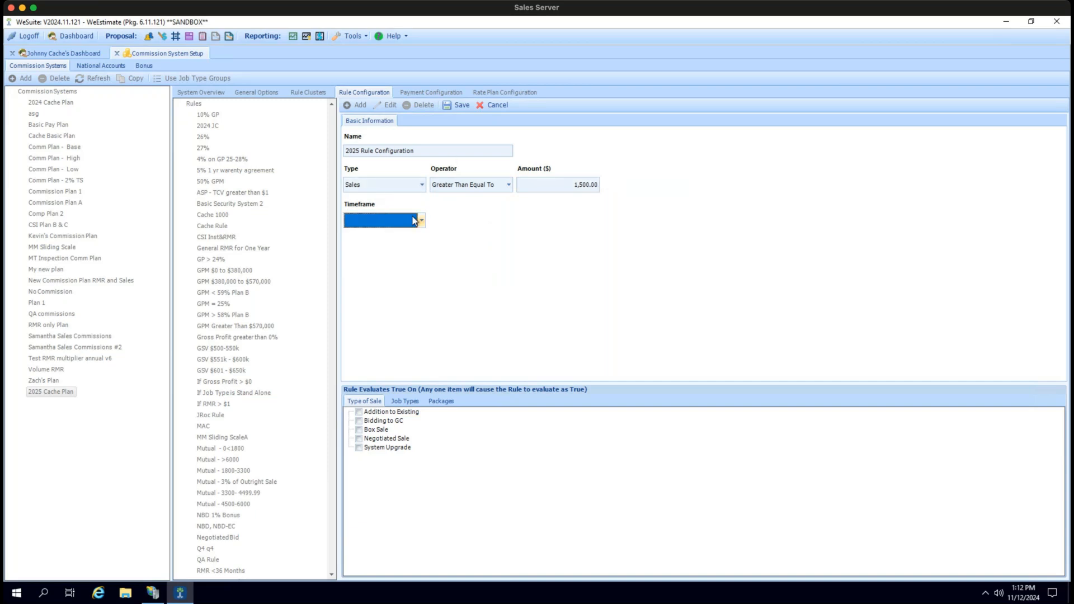
Set the rule's timeframe to Job after checking the period choices for During.
left_click(420, 221)
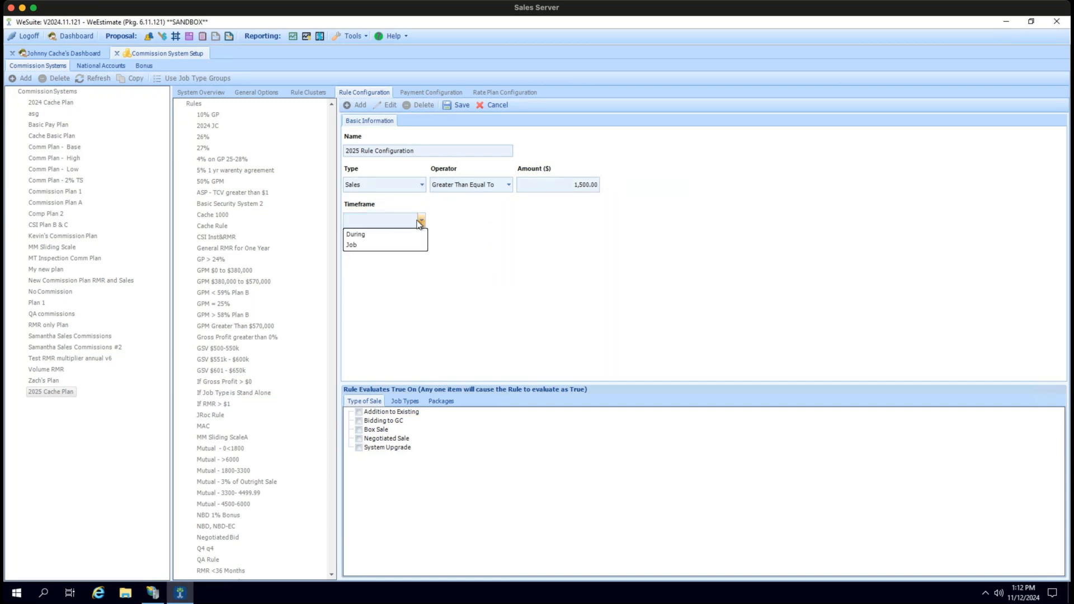
left_click(419, 222)
left_click(418, 221)
left_click(404, 235)
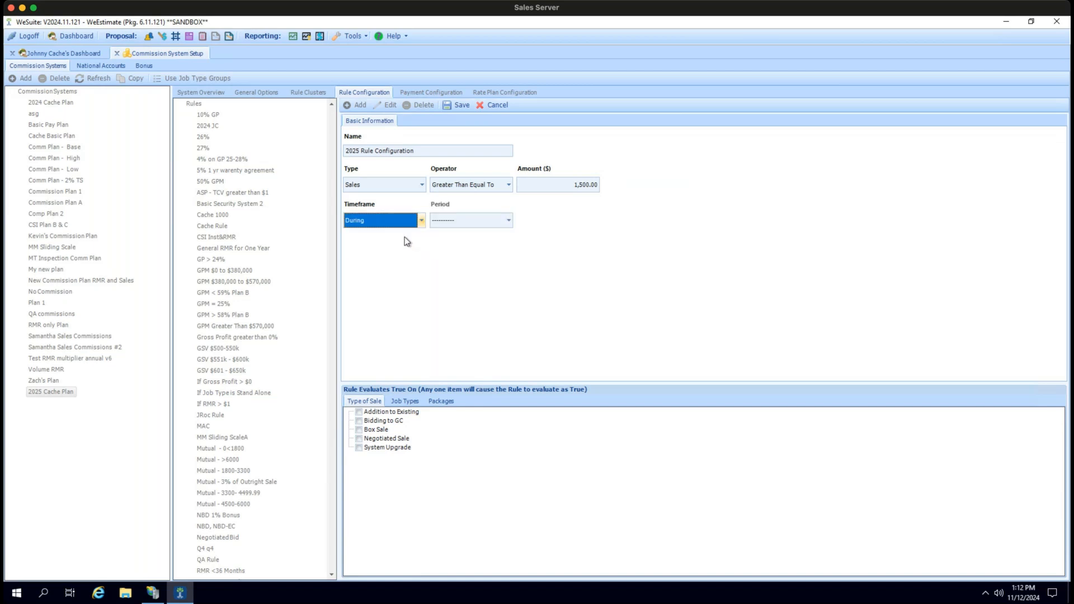
left_click(493, 220)
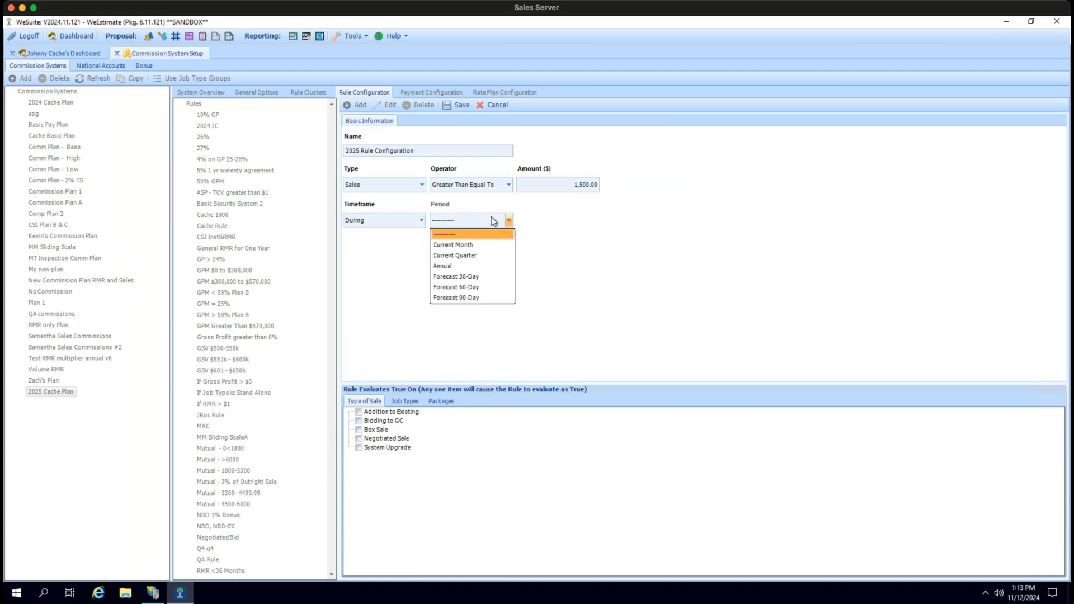
left_click(416, 220)
left_click(417, 219)
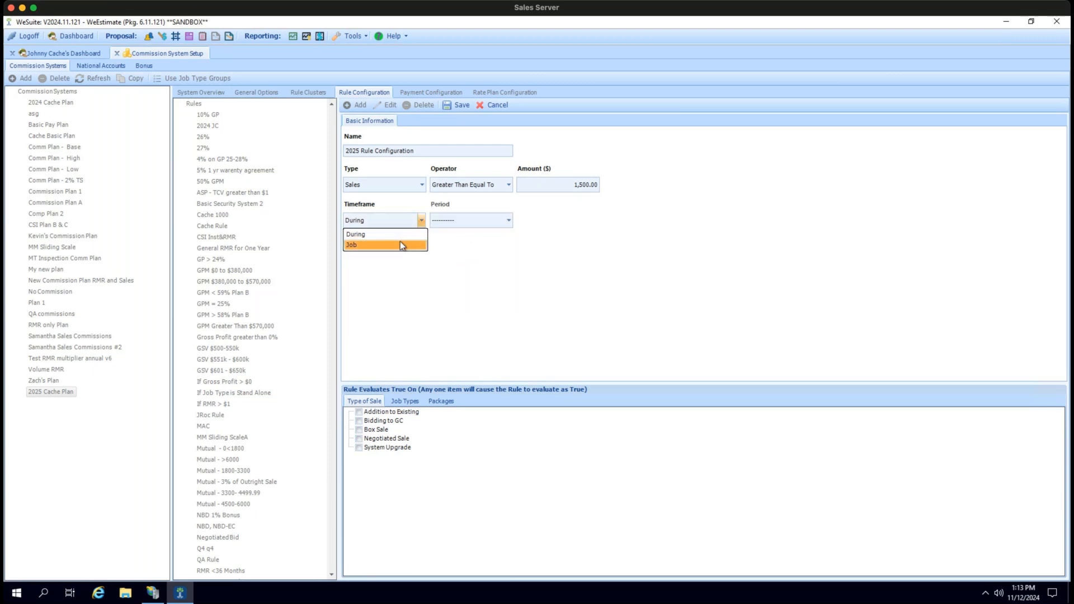
left_click(401, 245)
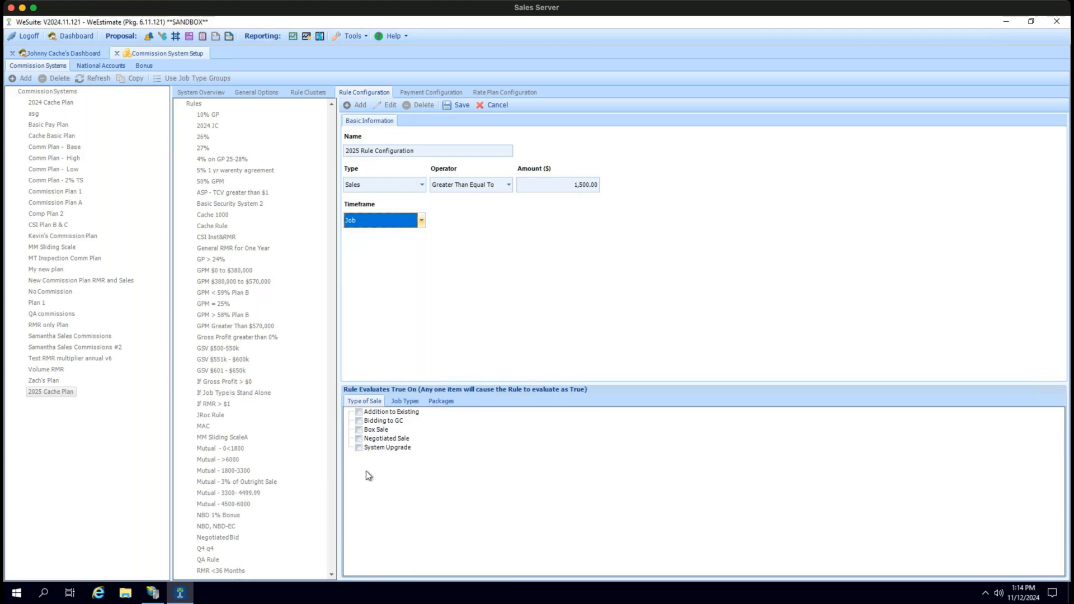
Review the rule's Packages, Job Types and Type of Sale conditions and save the rule with none selected.
left_click(403, 398)
left_click(433, 401)
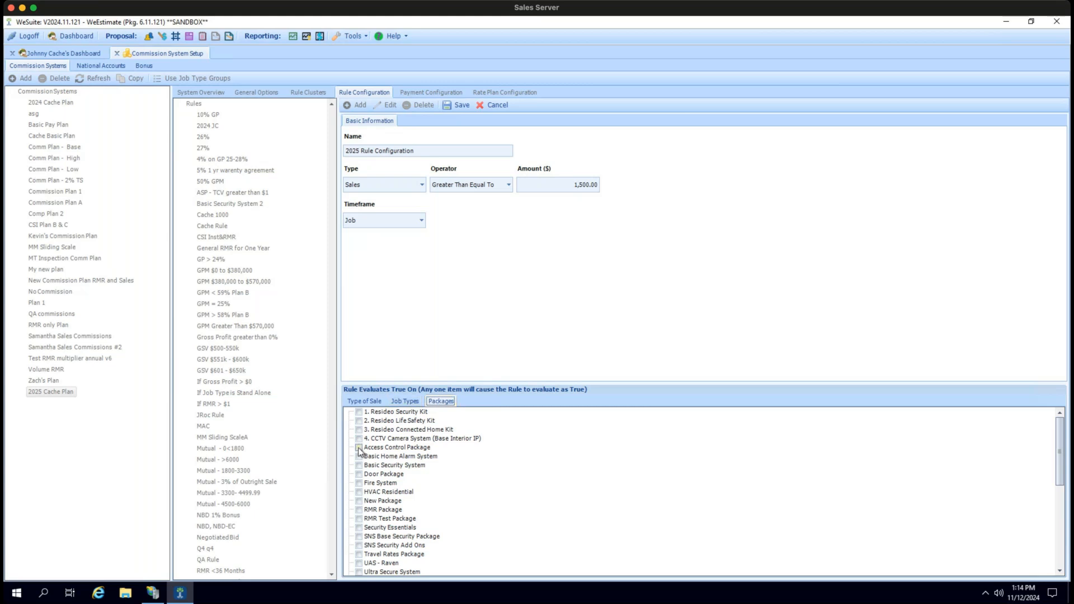
left_click(398, 400)
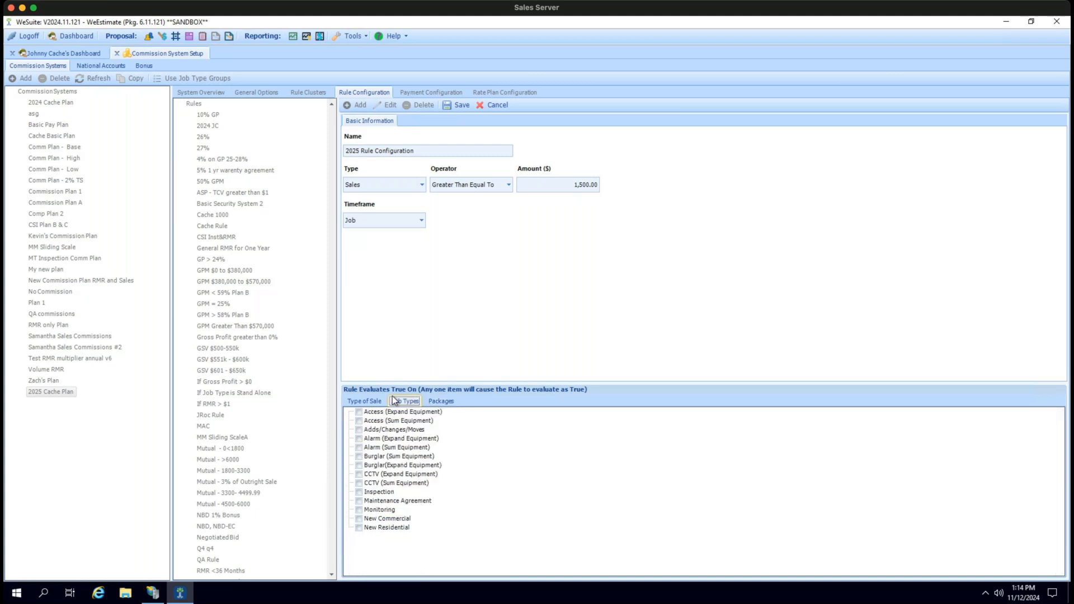
left_click(354, 397)
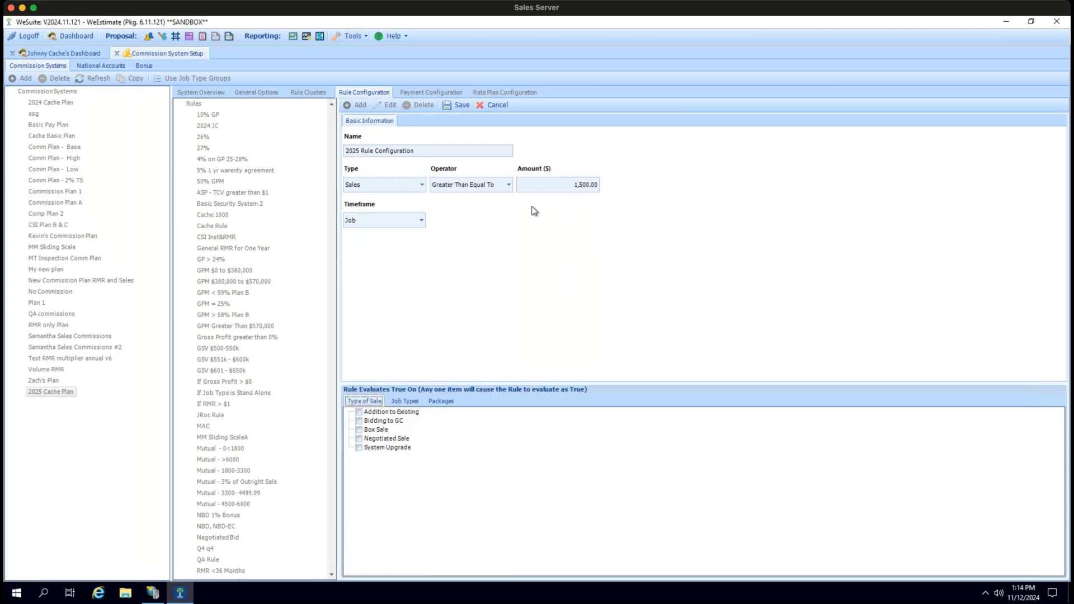
left_click(463, 108)
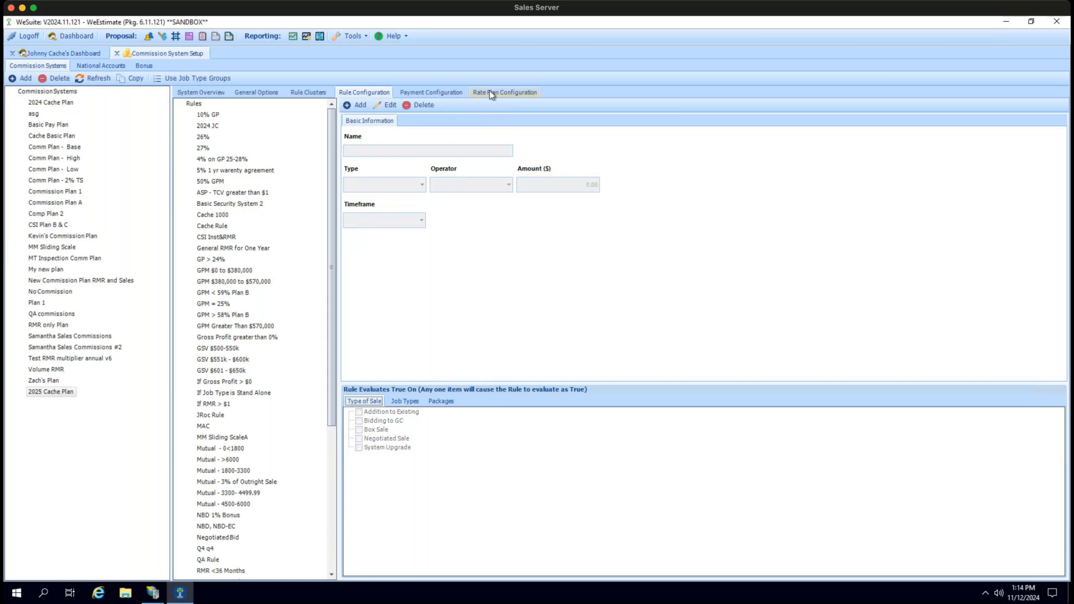
Review the saved 2025 Sliding Scale rate plan, 2025 Payment Configuration and 2025 Rule Configuration.
left_click(485, 92)
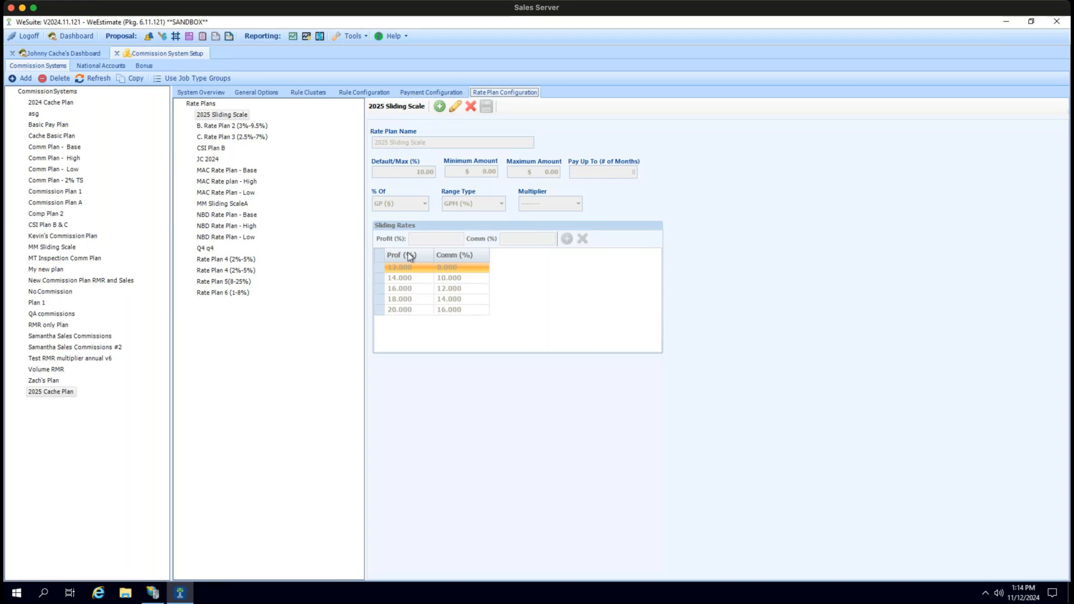
left_click(415, 91)
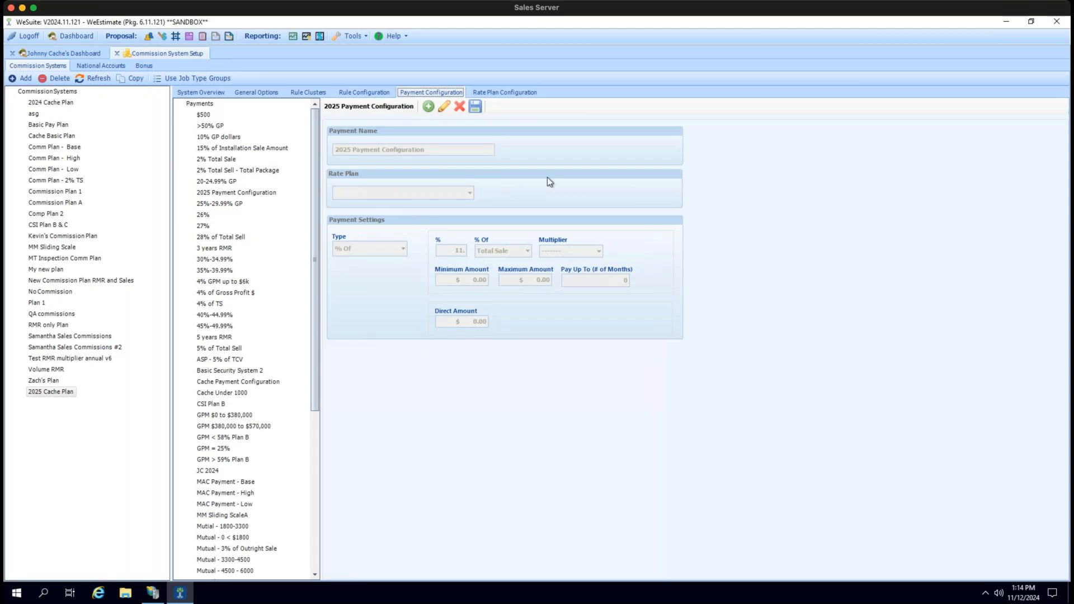
left_click(343, 92)
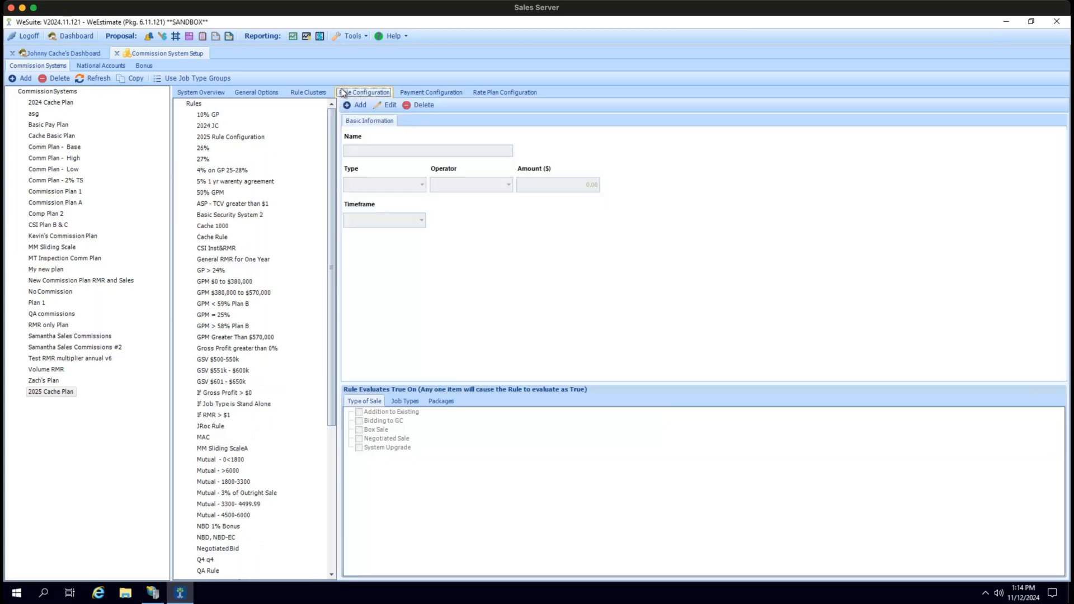
left_click(225, 141)
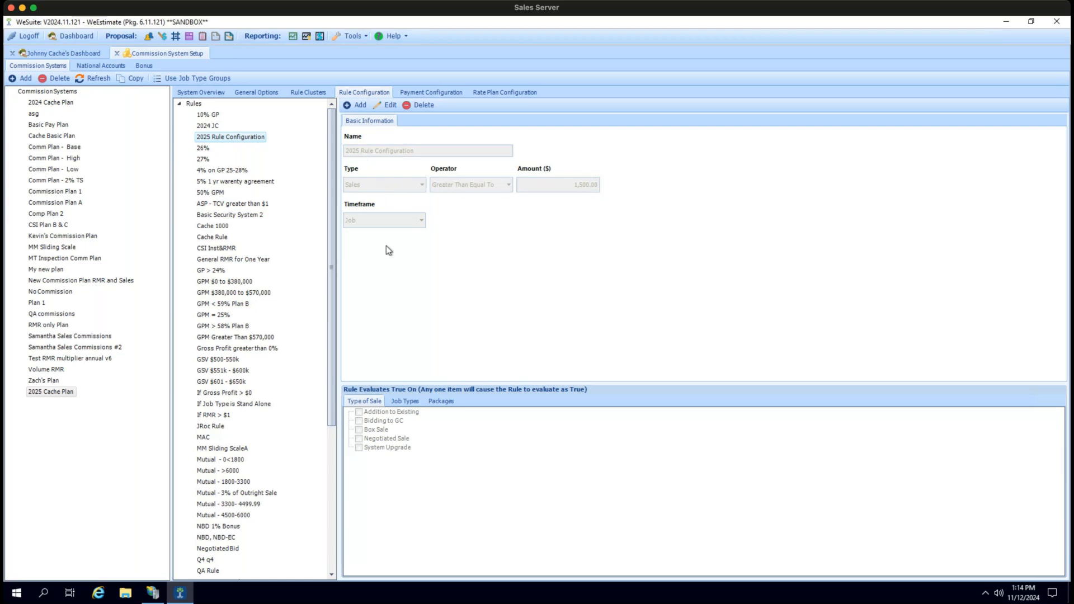
left_click(415, 93)
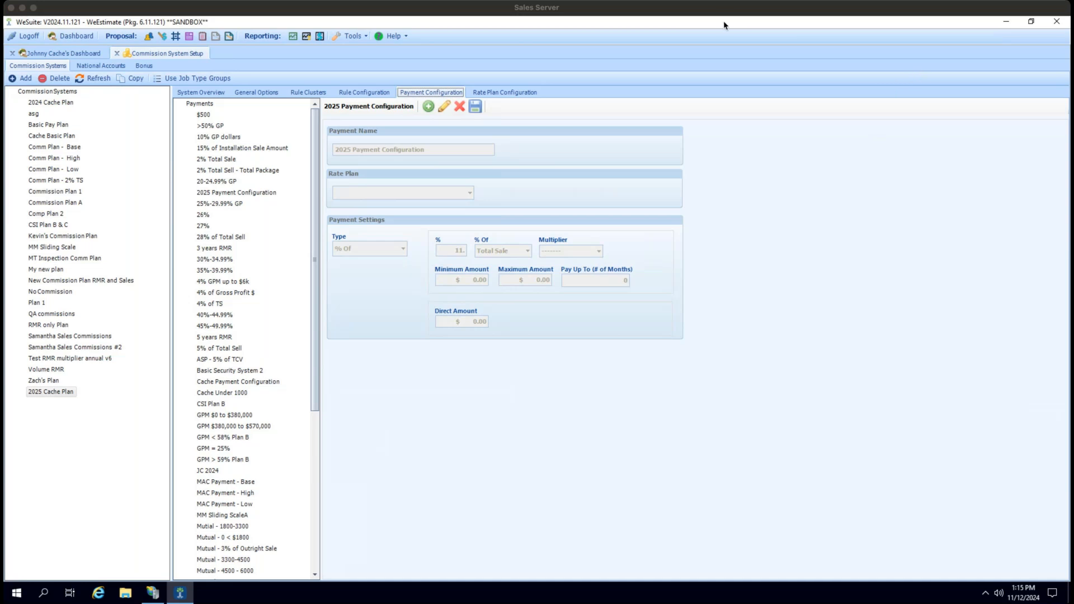
left_click(902, 10)
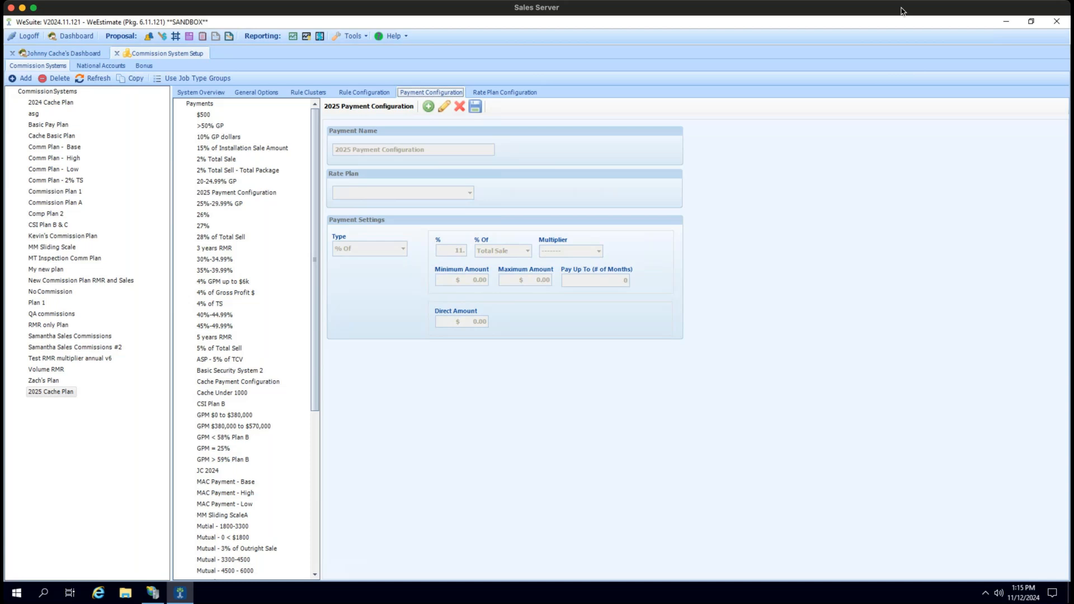
left_click(360, 94)
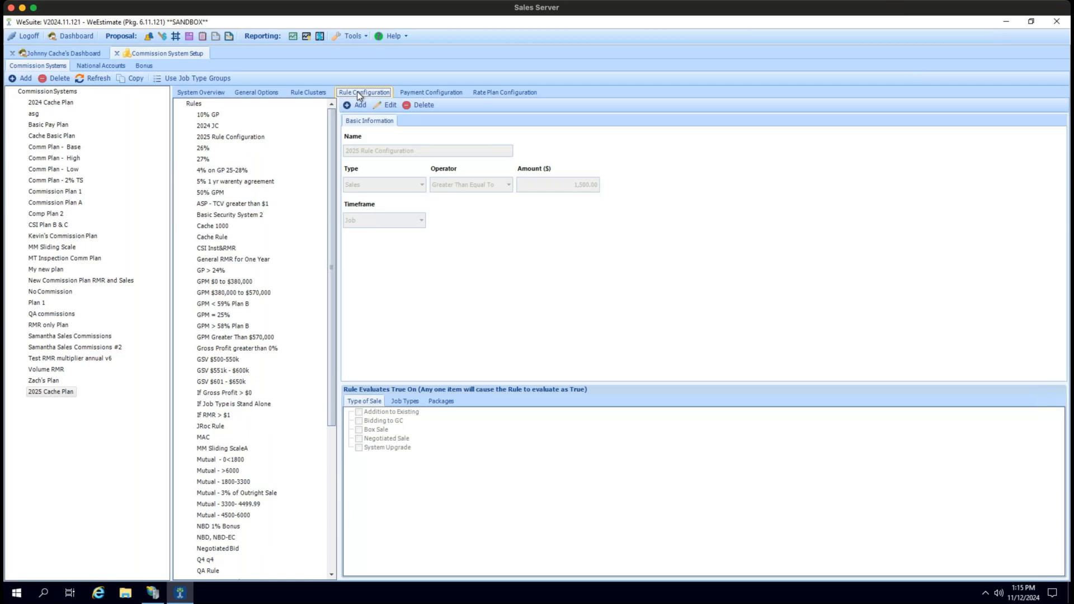
Look through the existing rule clusters and add a new one named 2025 Cluster Plan.
left_click(308, 93)
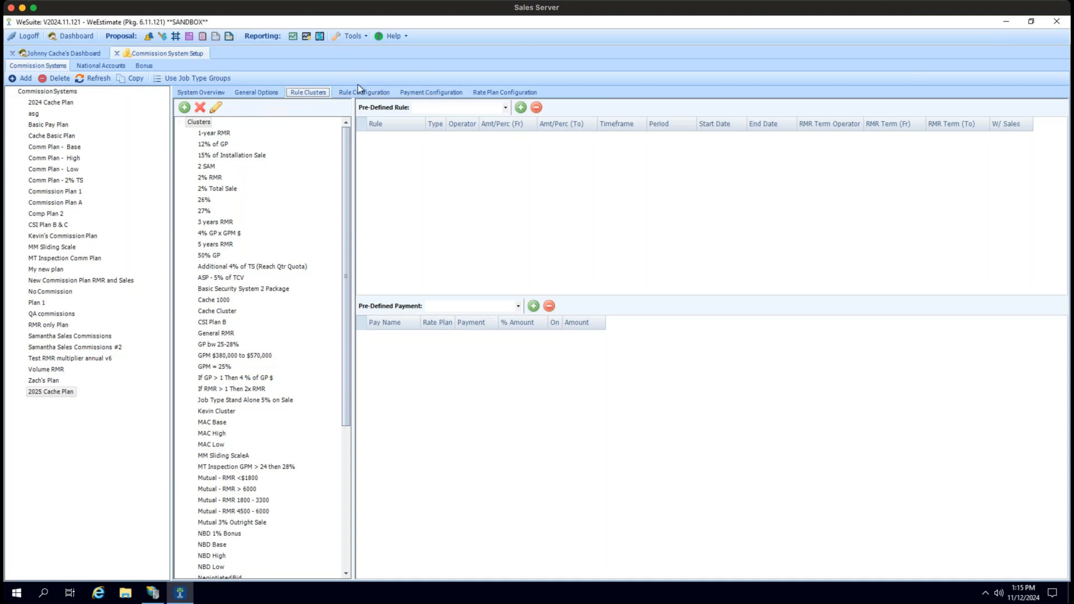
scroll(318, 361, "down", 2)
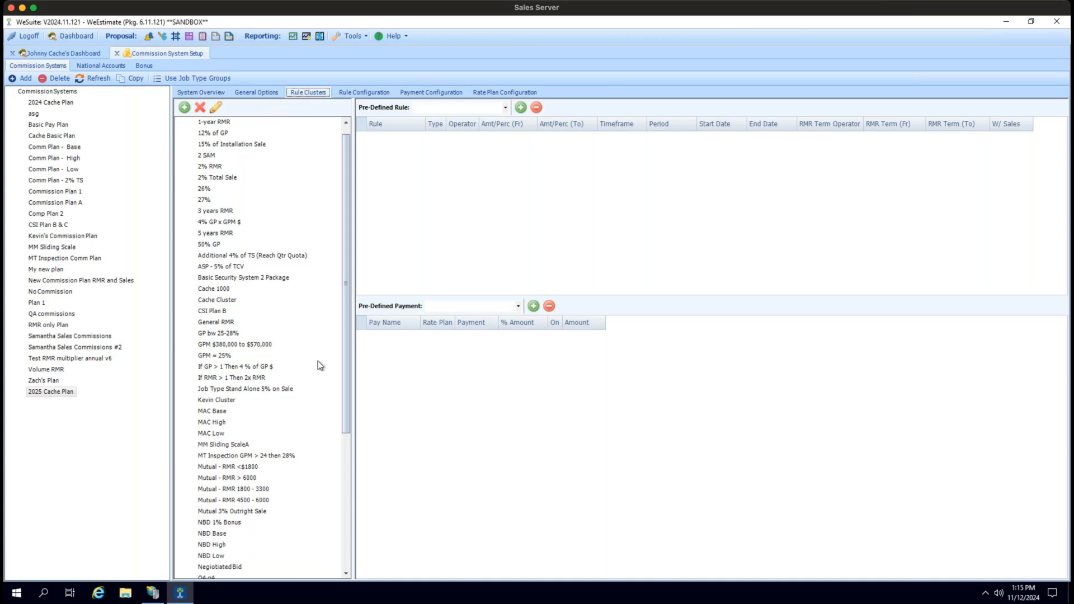
scroll(318, 361, "down", 5)
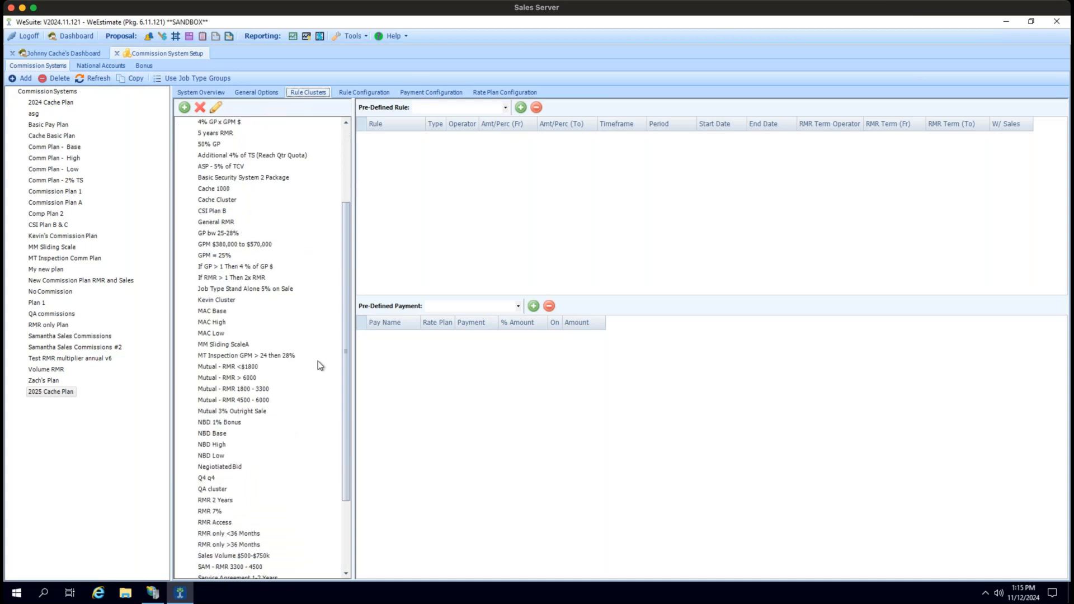
scroll(318, 361, "up", 6)
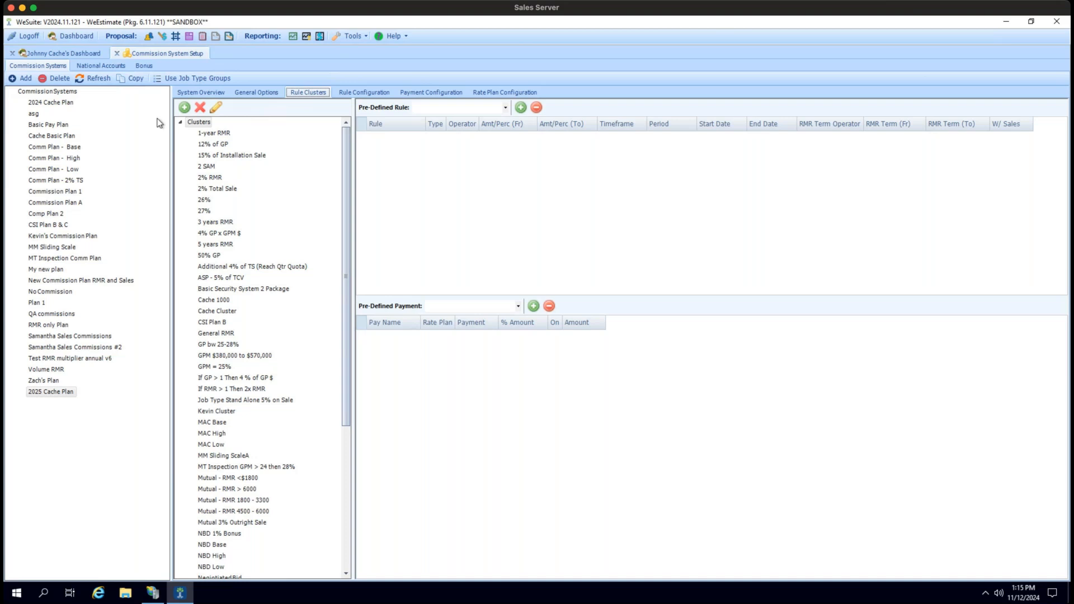
left_click(185, 108)
type("2")
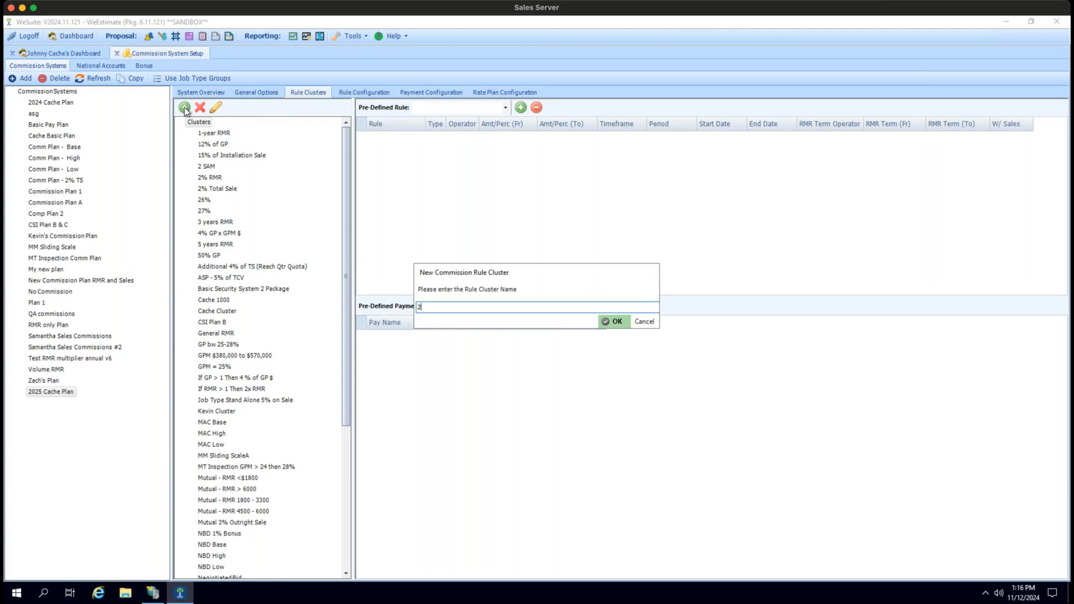
type("025 Cluster Plan")
left_click(609, 321)
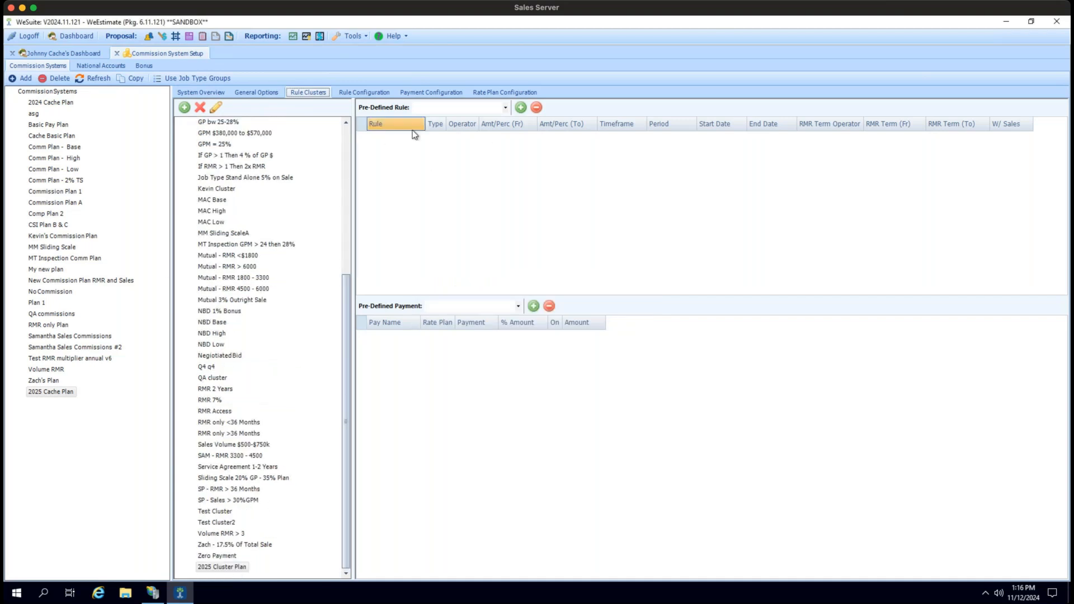
Add the pre-defined rule 2025 Rule Configuration to the 2025 Cluster Plan cluster.
left_click(507, 107)
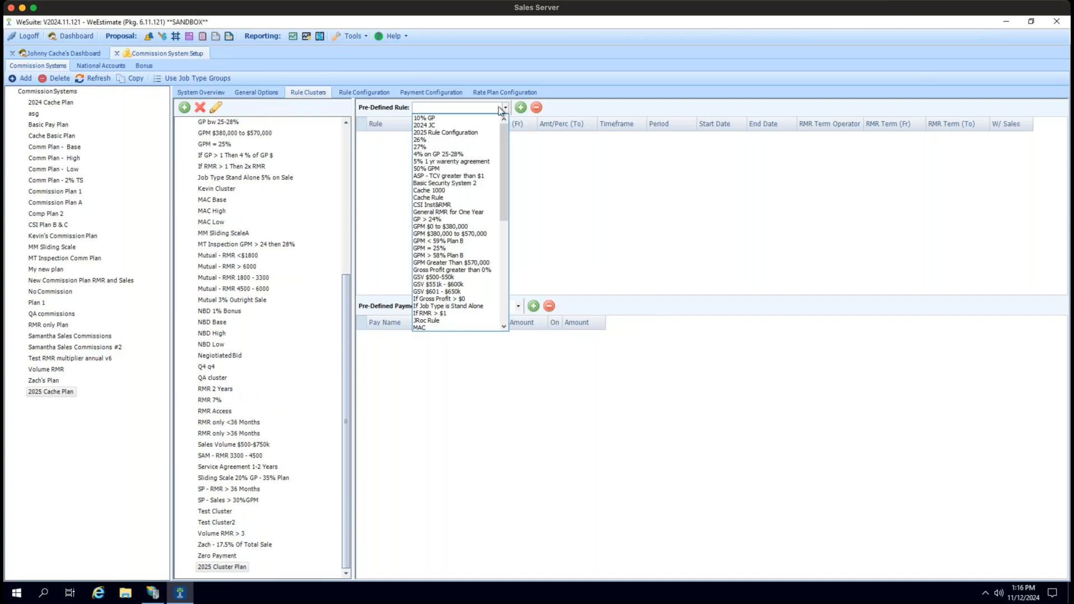
left_click(476, 133)
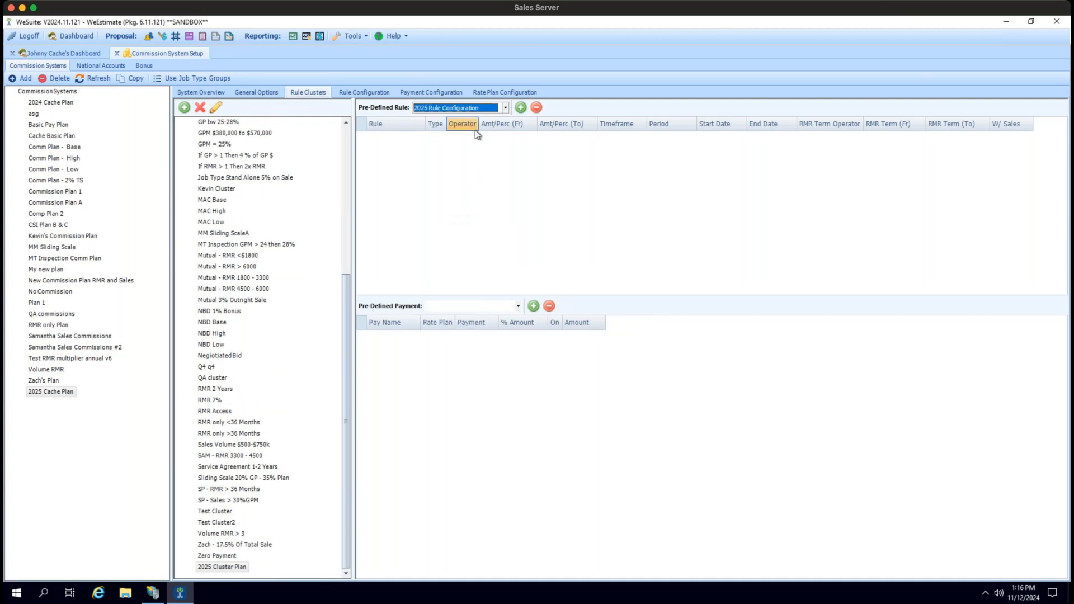
left_click(520, 109)
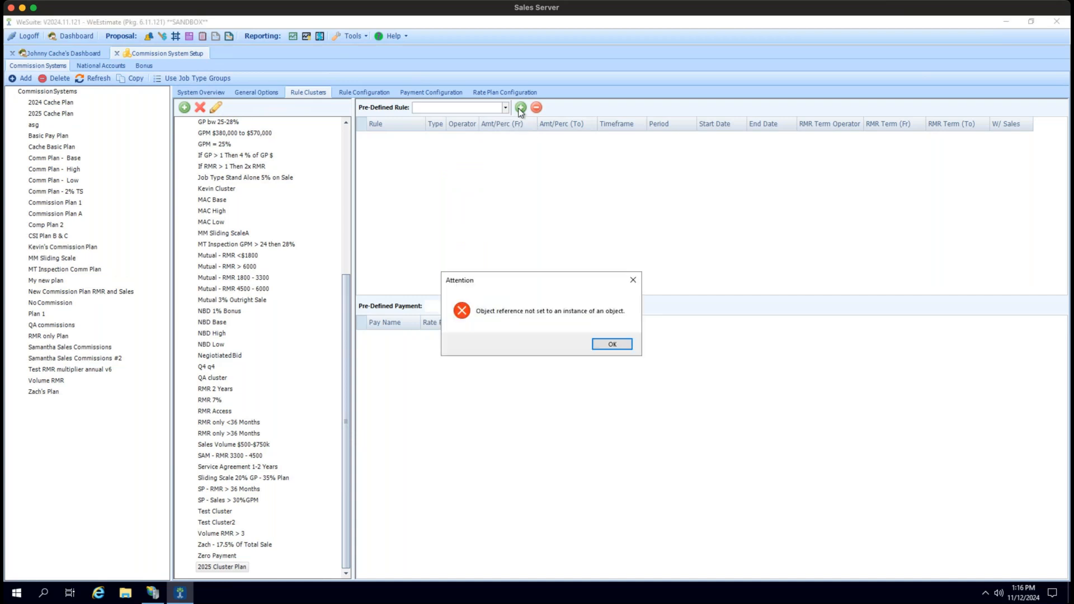
left_click(605, 344)
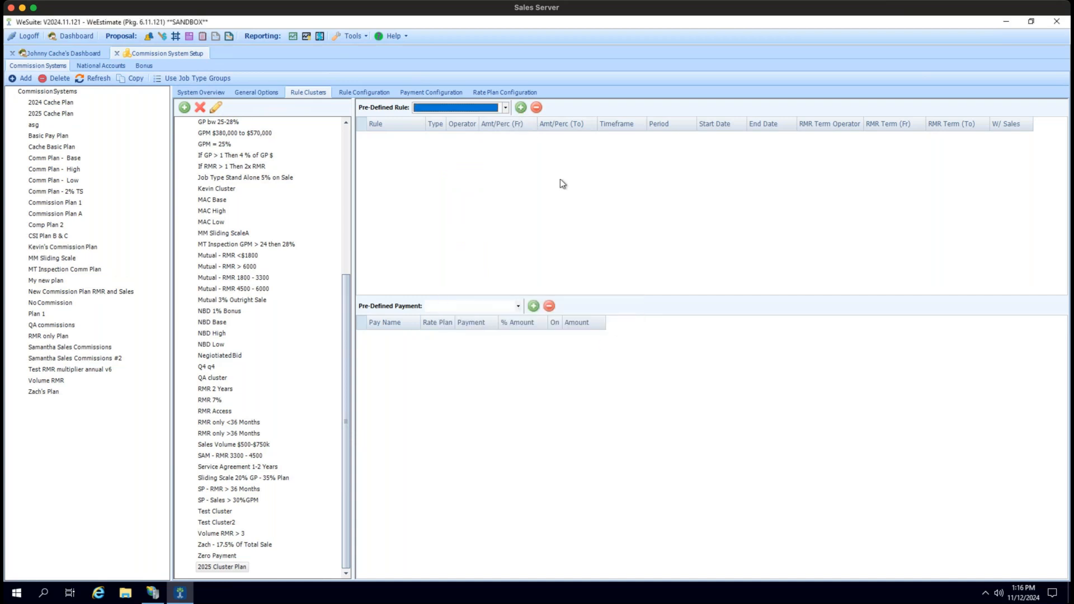
left_click(505, 108)
left_click(374, 154)
Add the pre-defined payment 2025 Payment Configuration to the 2025 Cluster Plan cluster.
left_click(502, 307)
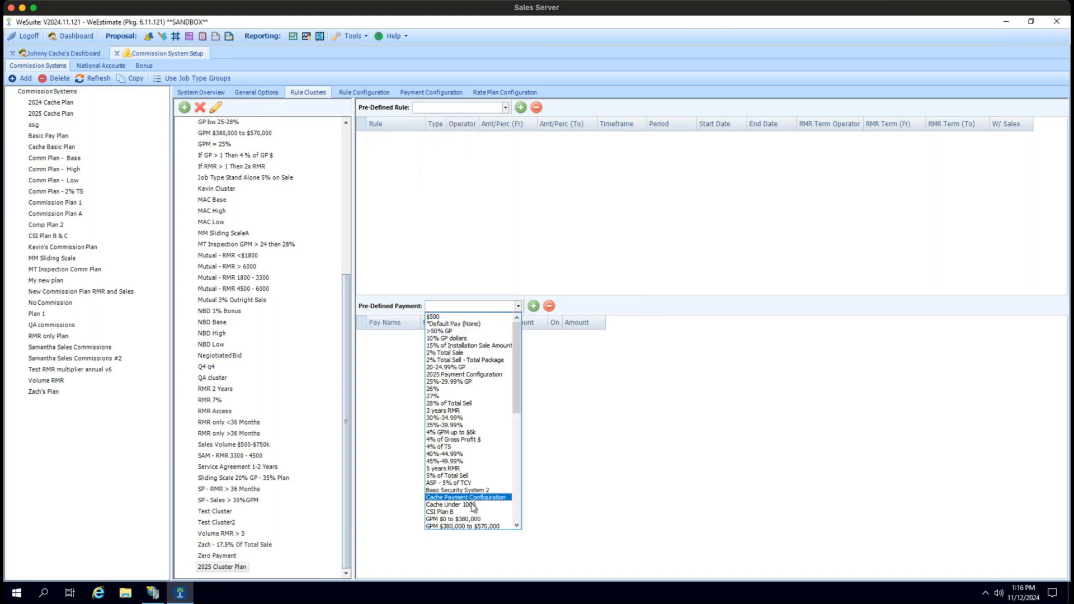
left_click_drag(516, 372, 515, 495)
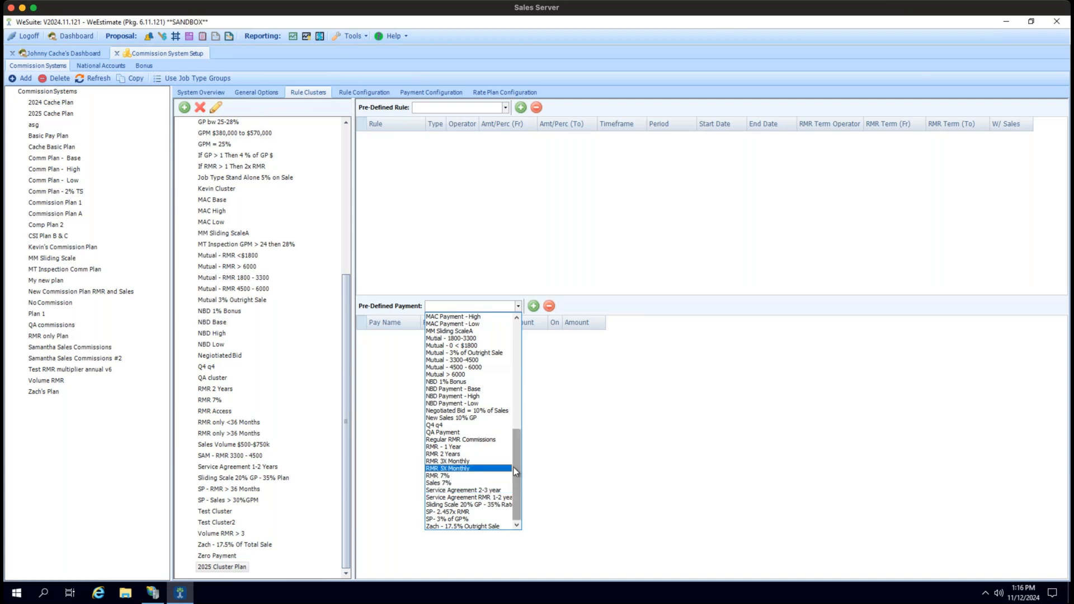
left_click_drag(516, 466, 513, 373)
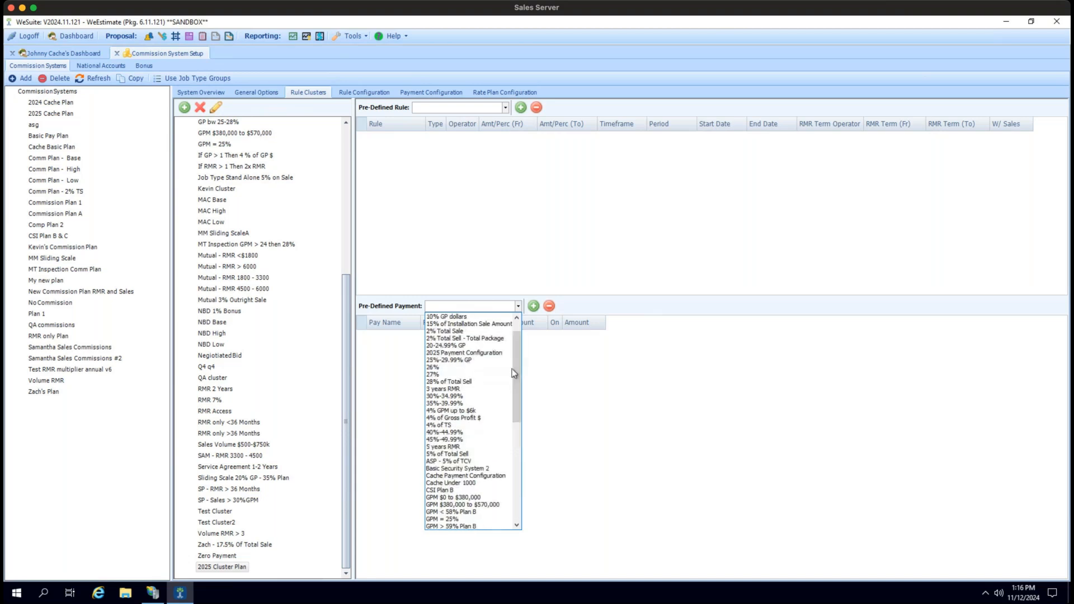
left_click(478, 352)
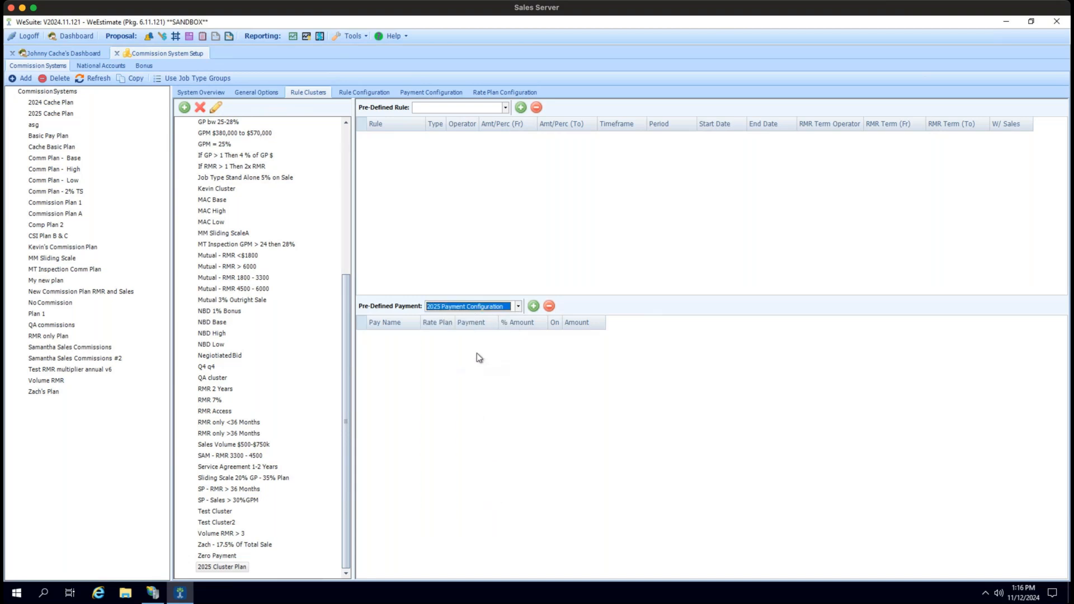
left_click(533, 307)
left_click(597, 345)
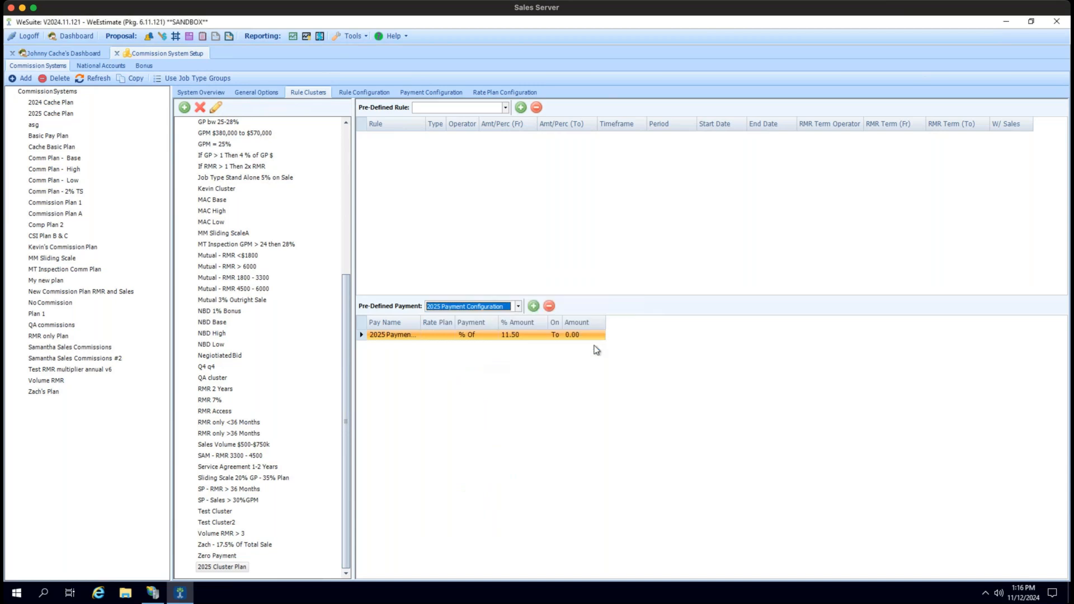
Reopen the commission system setup and display the rule and payment assigned to the 2025 Cluster Plan cluster.
left_click(497, 104)
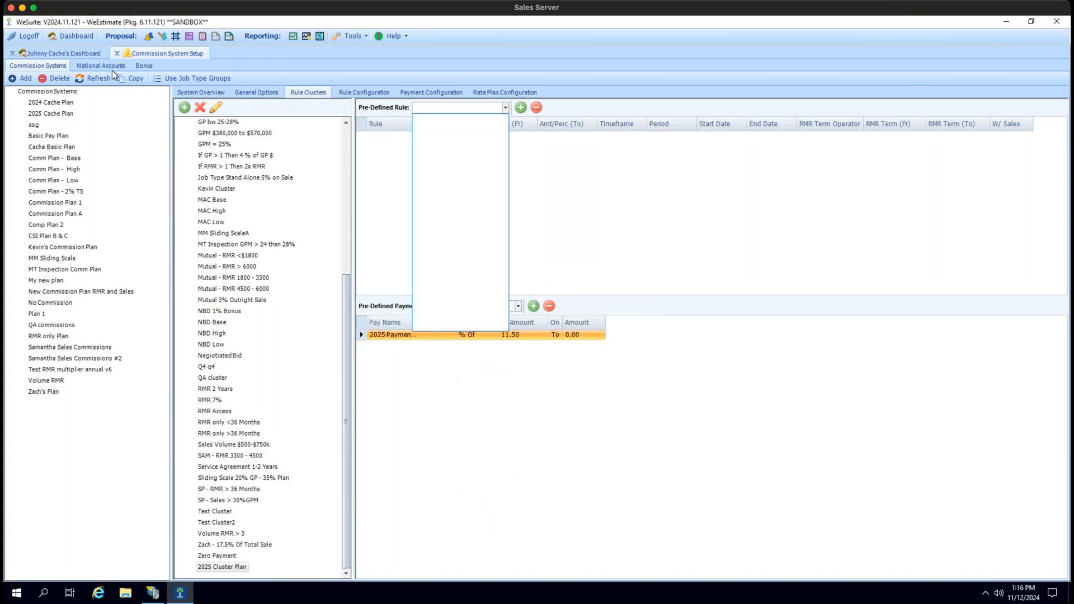
left_click(118, 55)
left_click(118, 54)
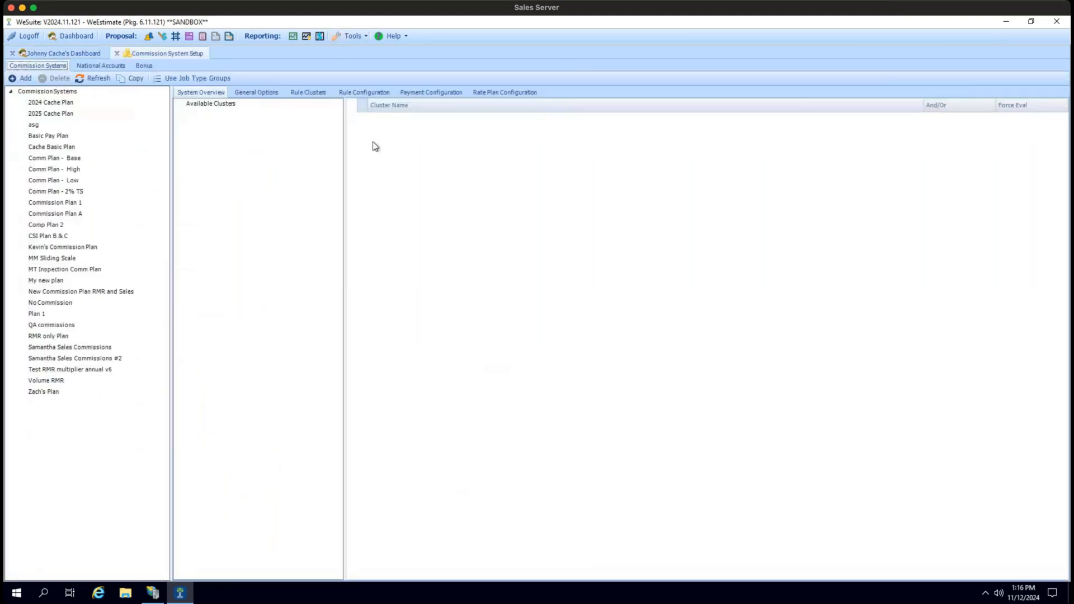
left_click(297, 93)
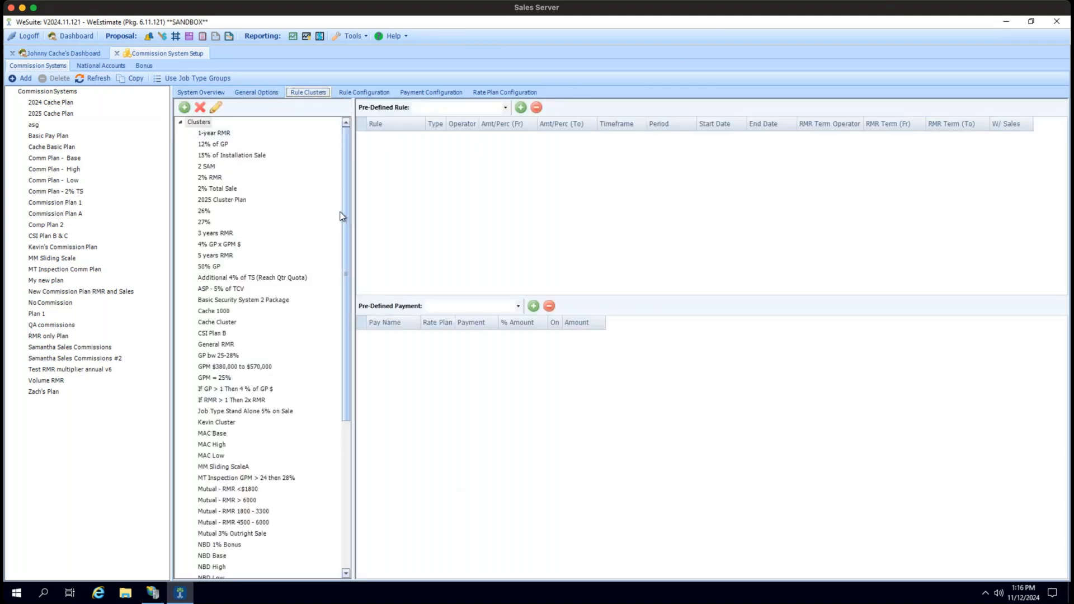
left_click_drag(345, 212, 347, 378)
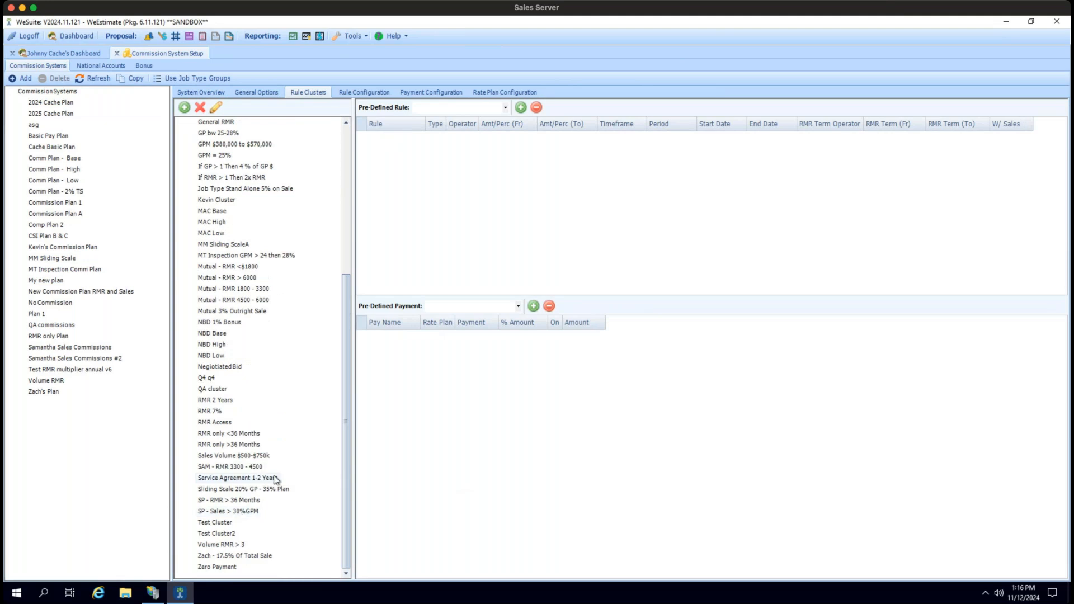
scroll(274, 479, "up", 7)
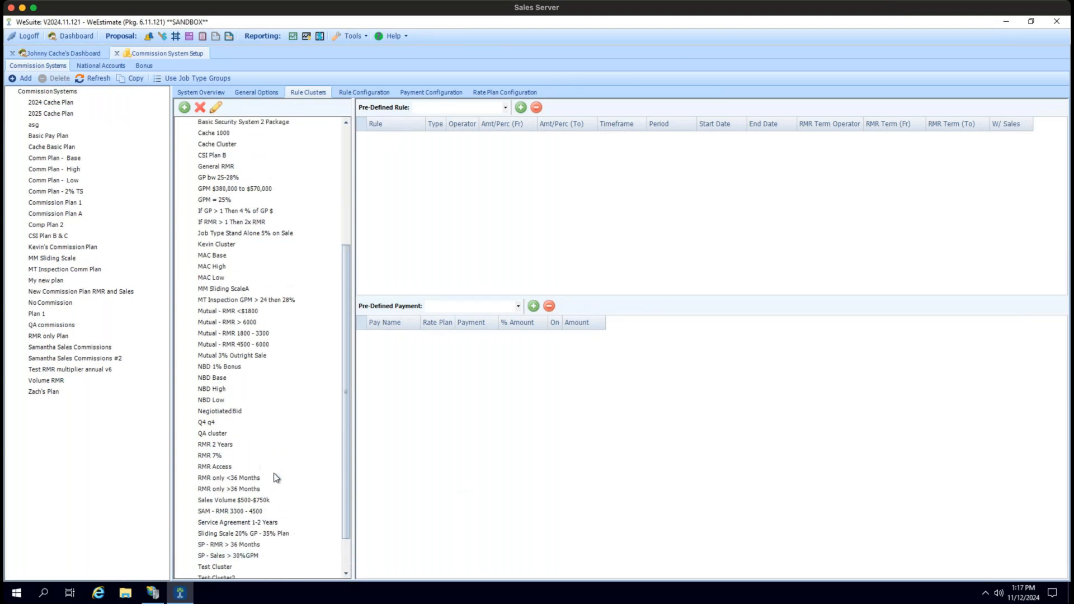
left_click(231, 200)
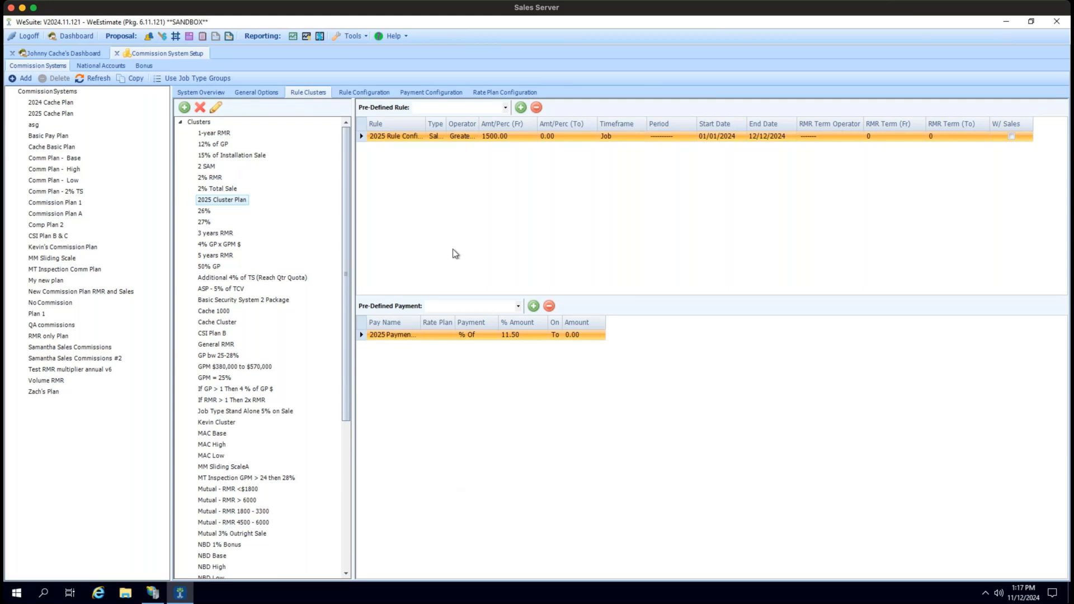
Look through the available pre-defined rules and pre-defined payments for the 2025 Cluster Plan cluster.
left_click(507, 108)
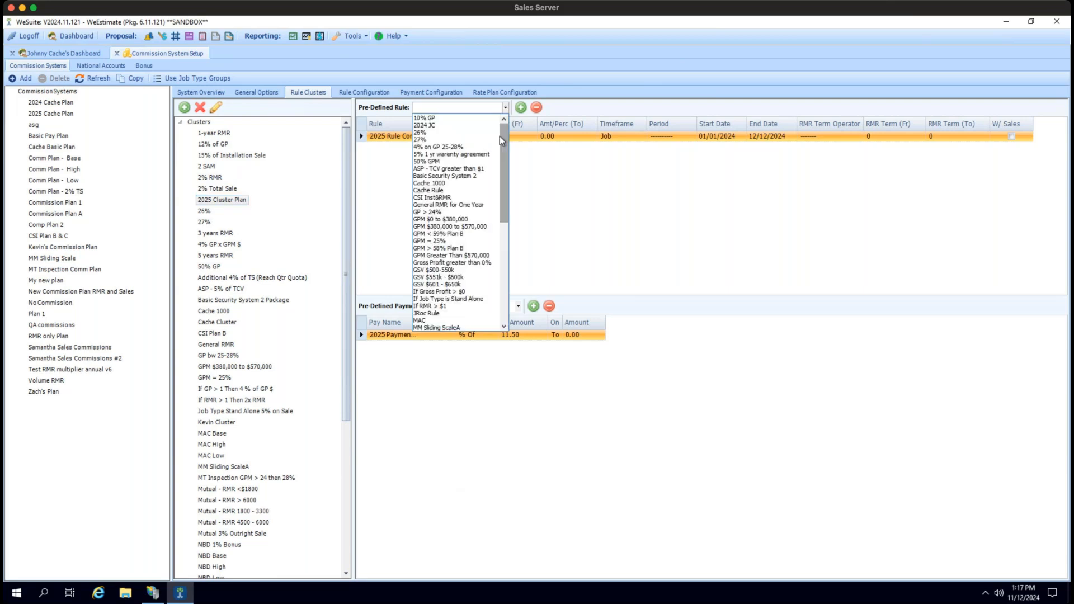
left_click(534, 166)
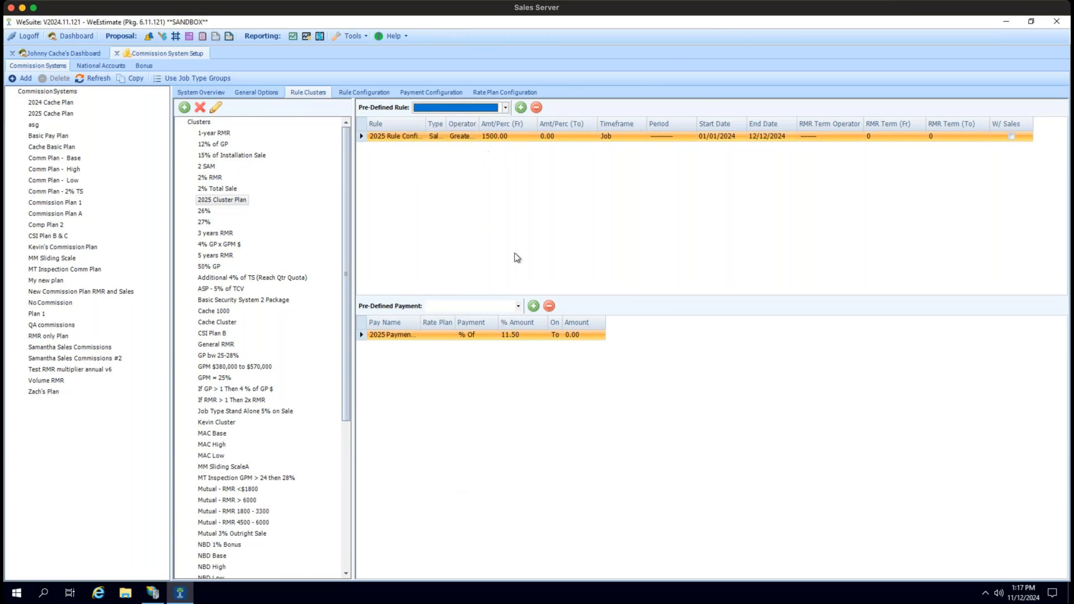
left_click(518, 307)
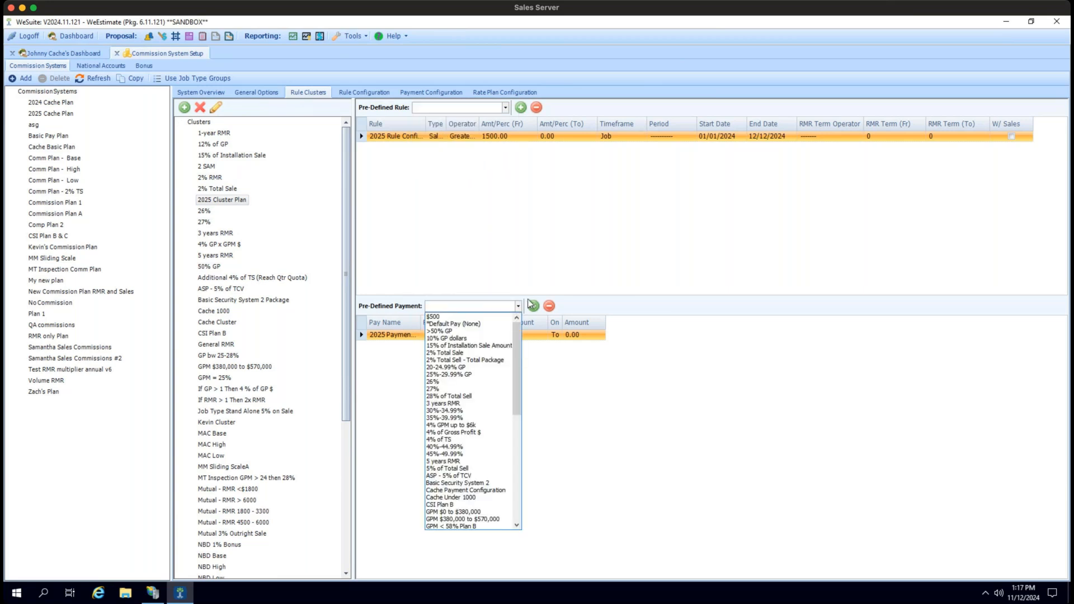
left_click(513, 236)
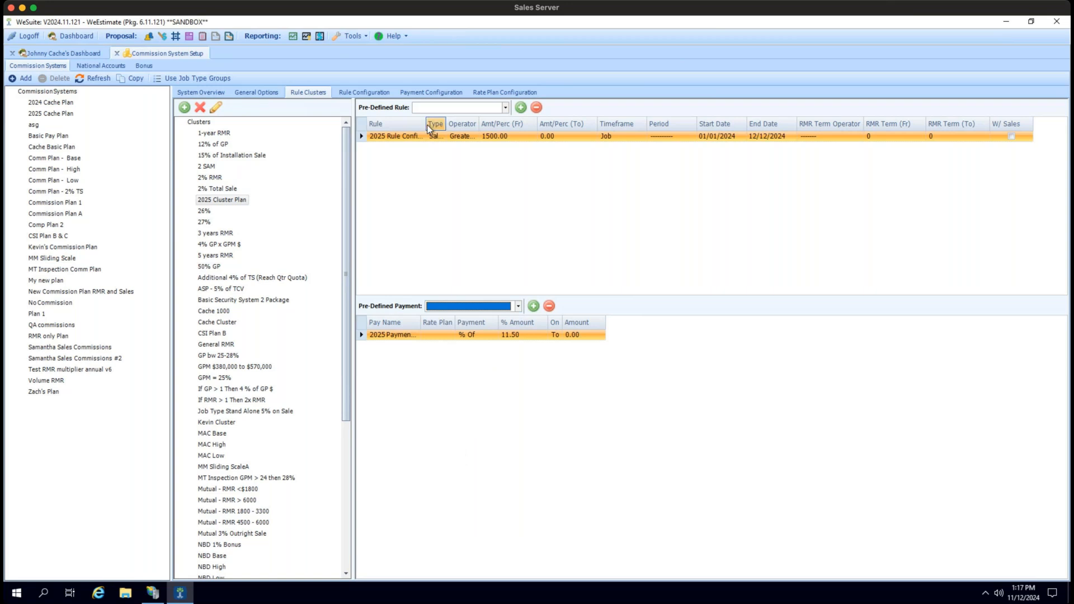
Adjust the Rule, Type and Operator column widths in the rule table and the Pay Name and % Amount columns in the payment table.
left_click_drag(425, 125, 436, 125)
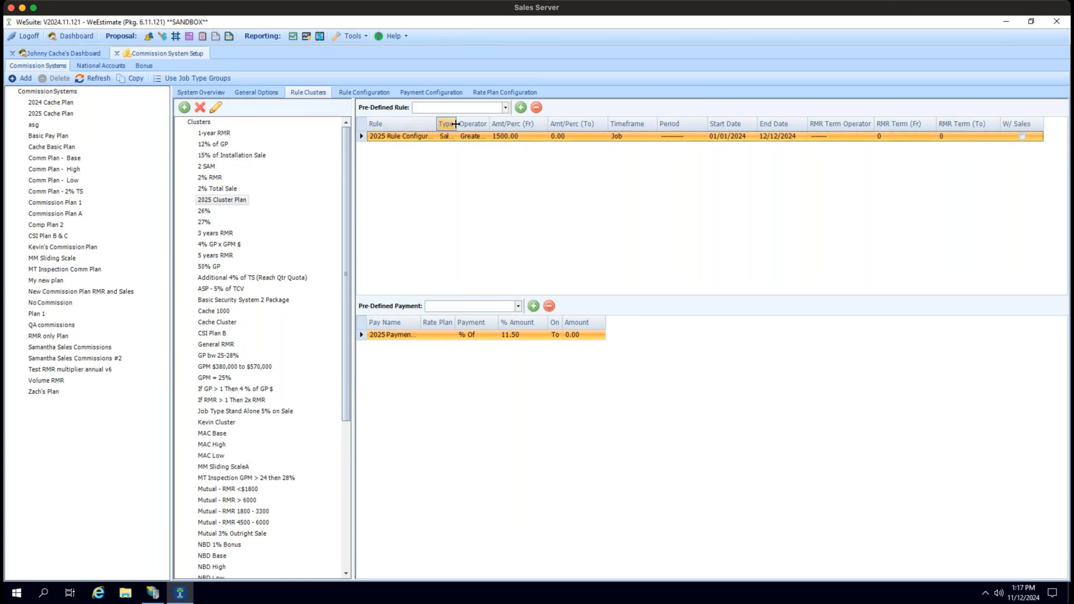
left_click_drag(525, 131, 526, 130)
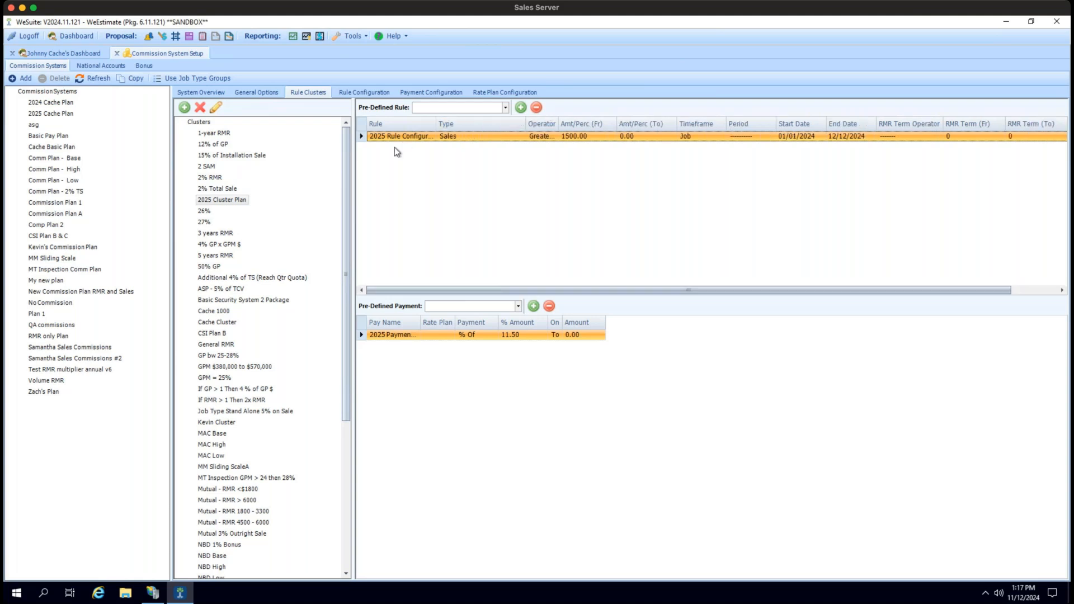
double_click(559, 123)
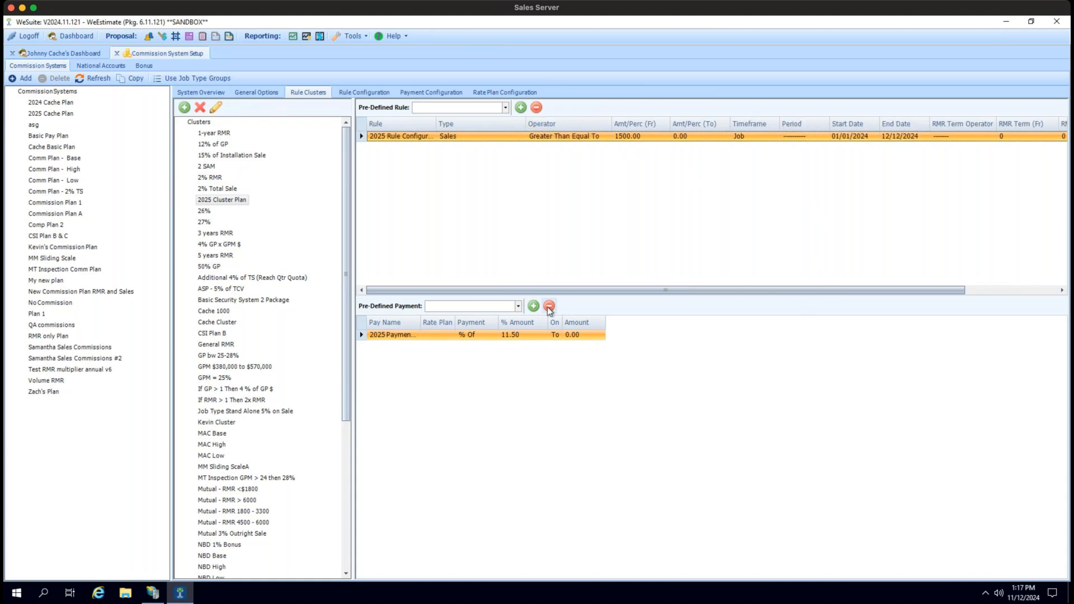
double_click(421, 323)
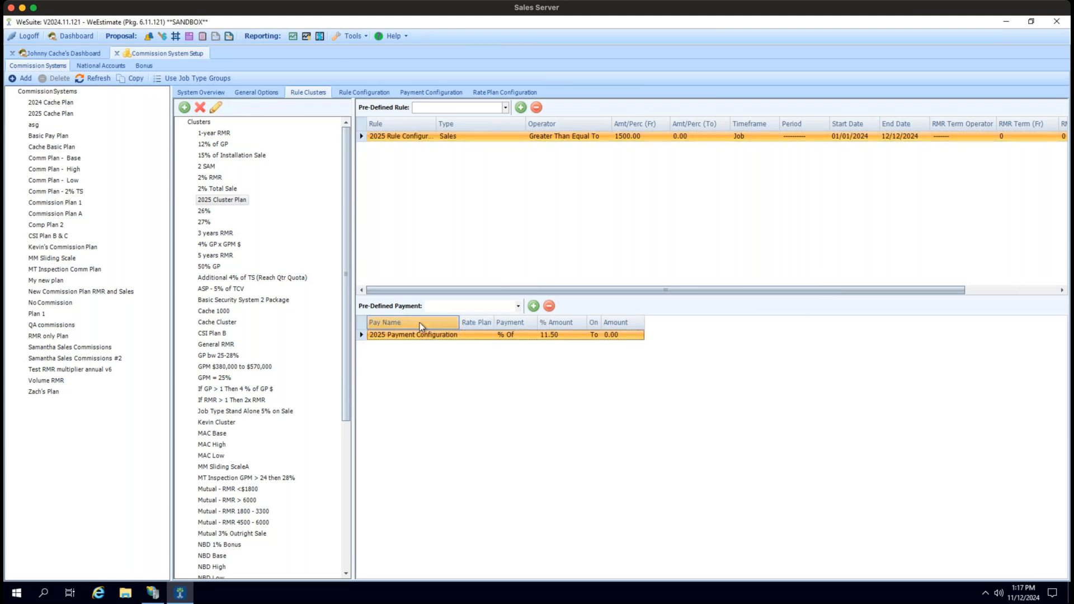
double_click(536, 322)
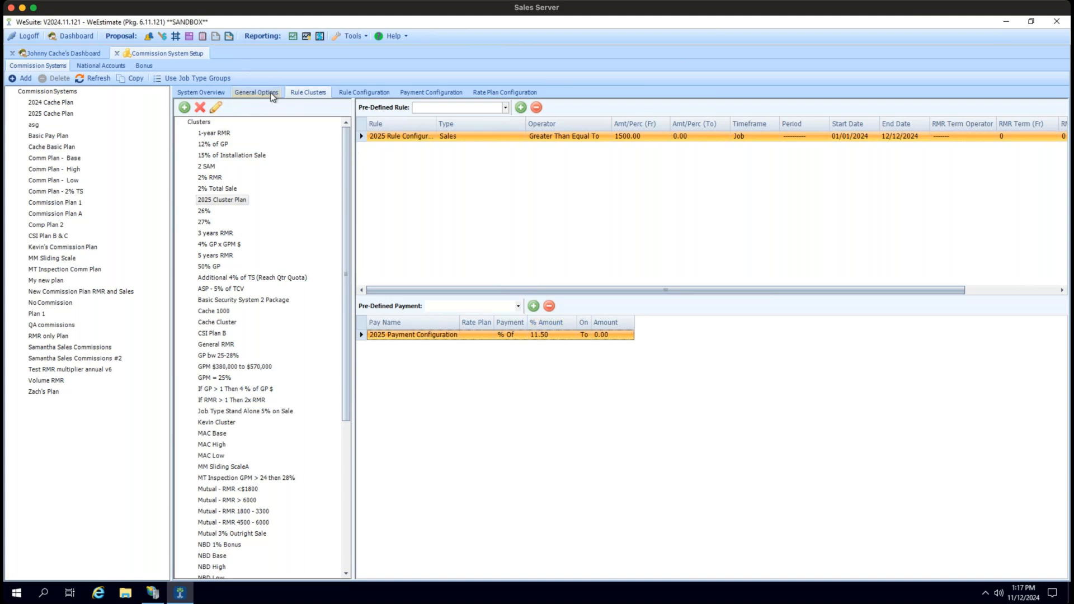
In the 2025 Cache Plan general options, set Charge to Customer after to $0.01, check the commission treatment formulas and save.
left_click(256, 93)
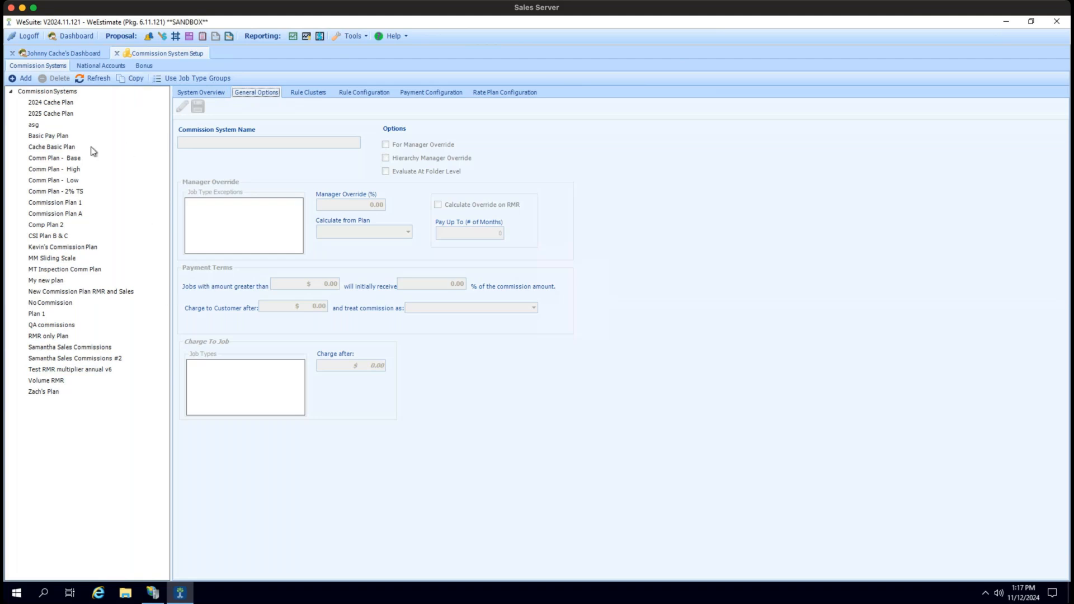
left_click(65, 114)
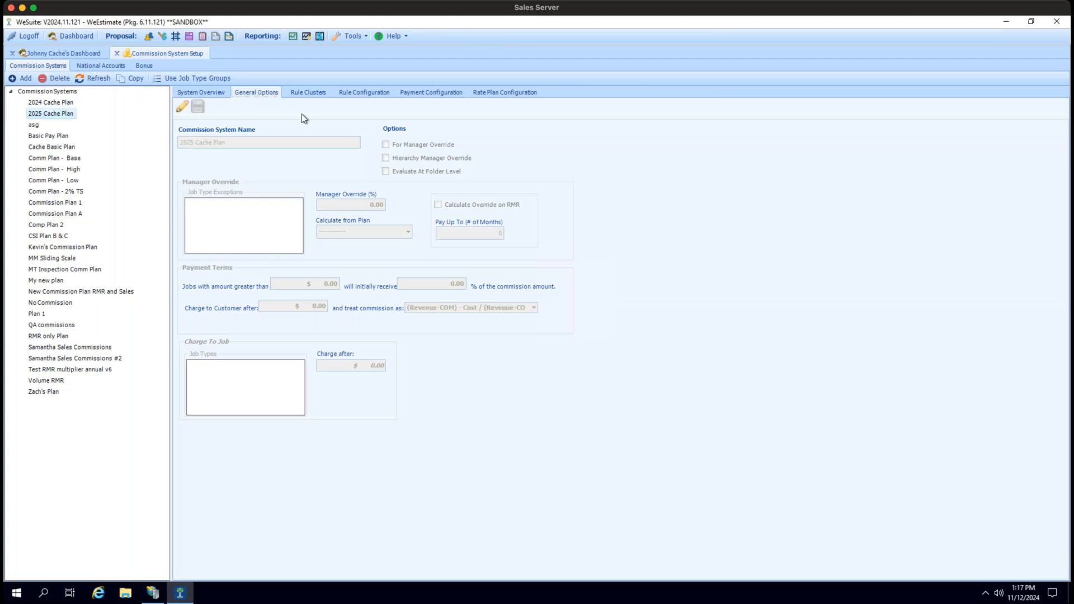
left_click(307, 93)
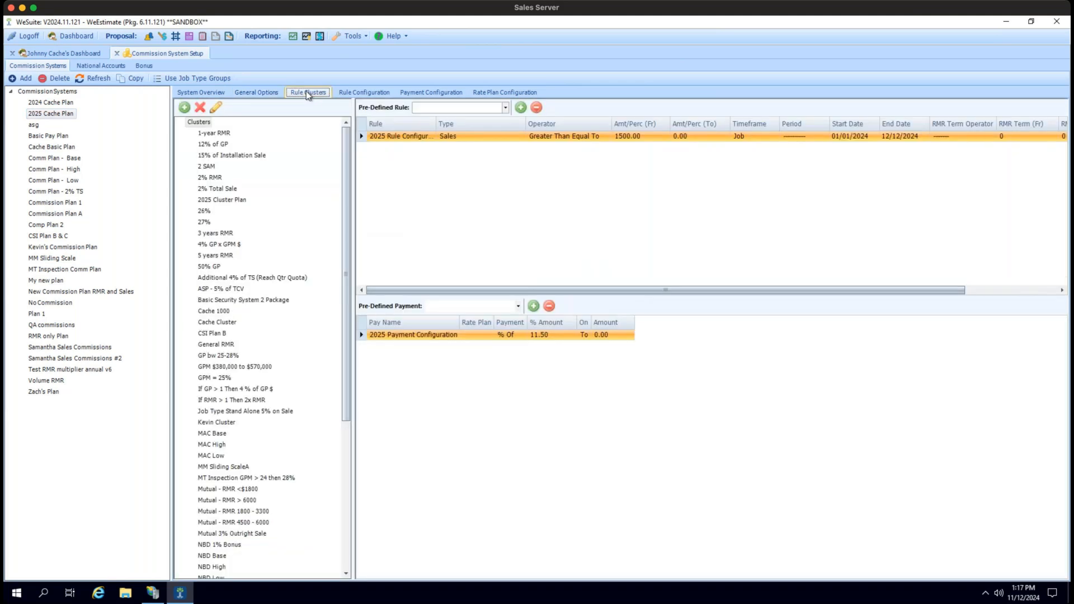
left_click(267, 93)
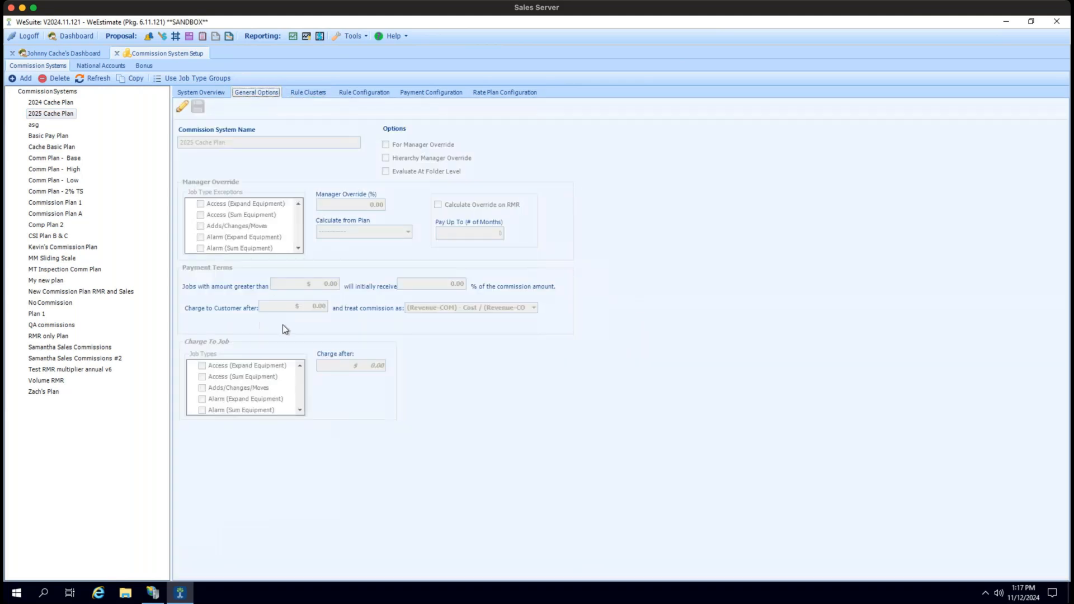
left_click(180, 110)
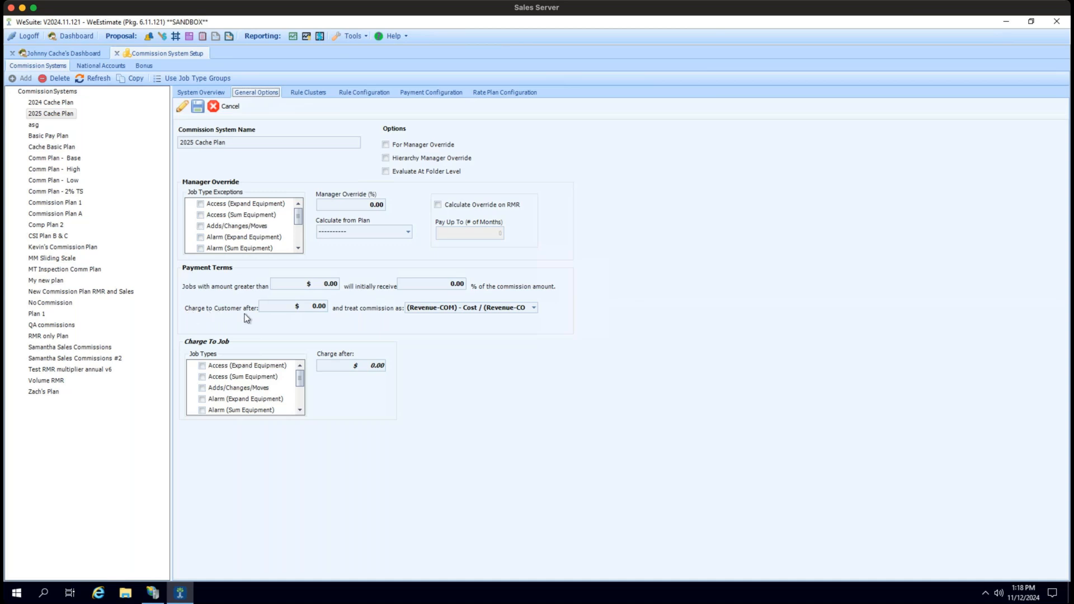
left_click(320, 306)
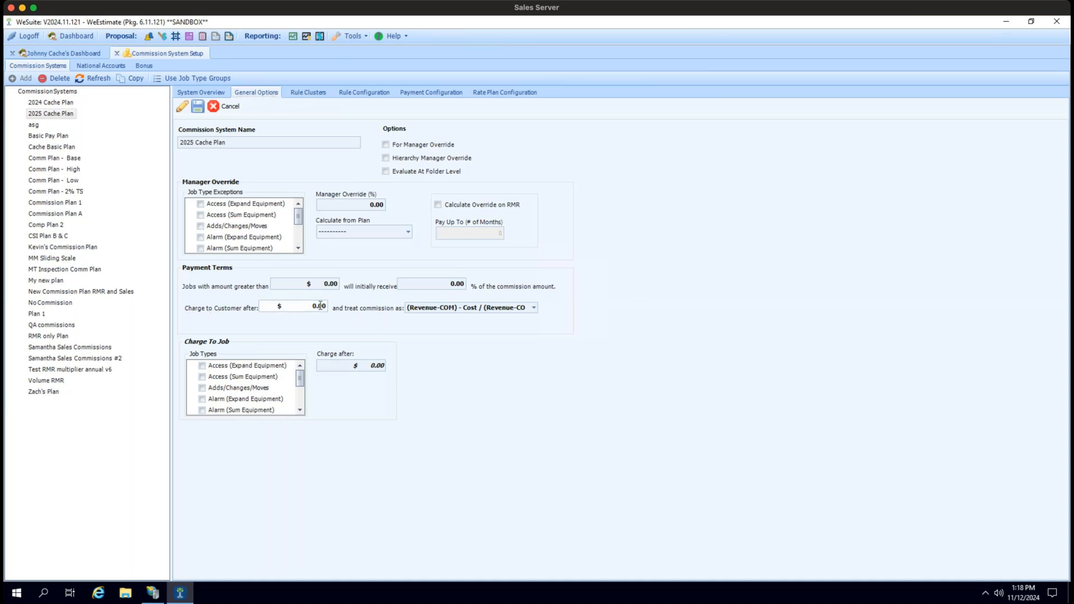
double_click(320, 306)
type("01")
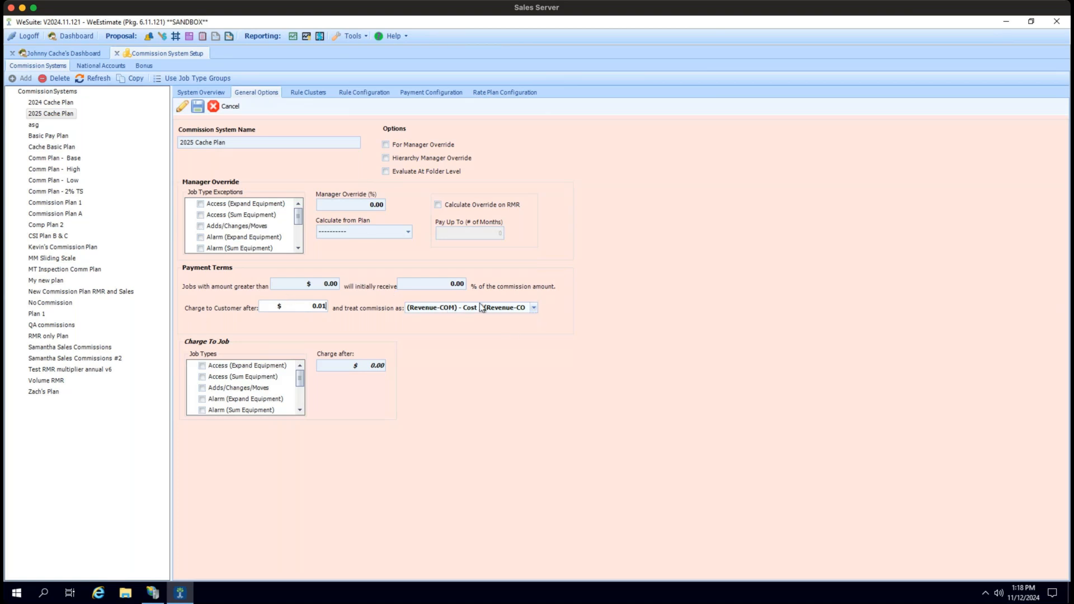
left_click(533, 307)
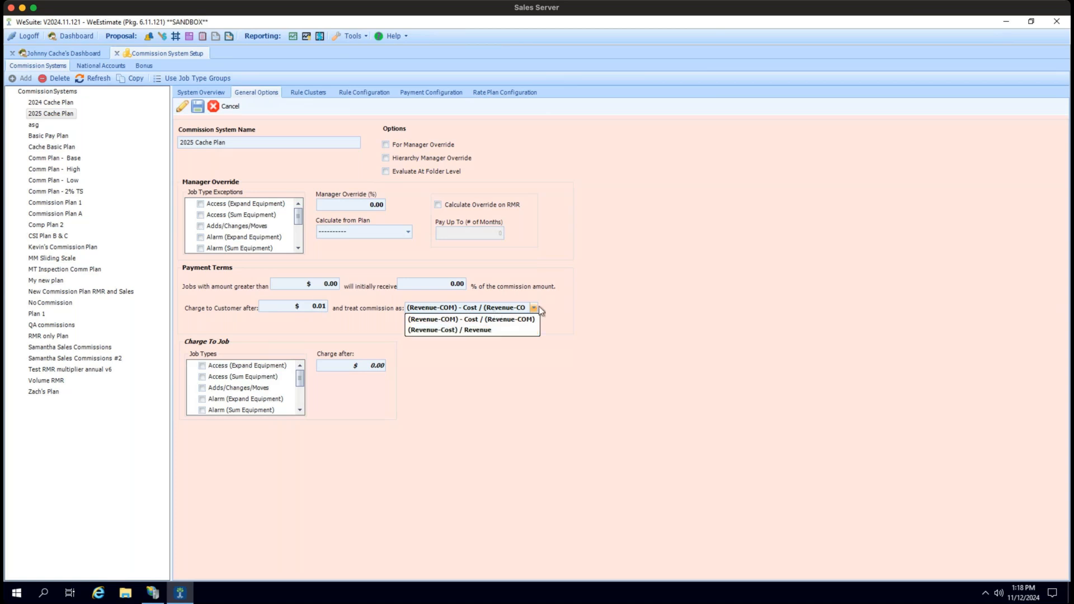
left_click(565, 295)
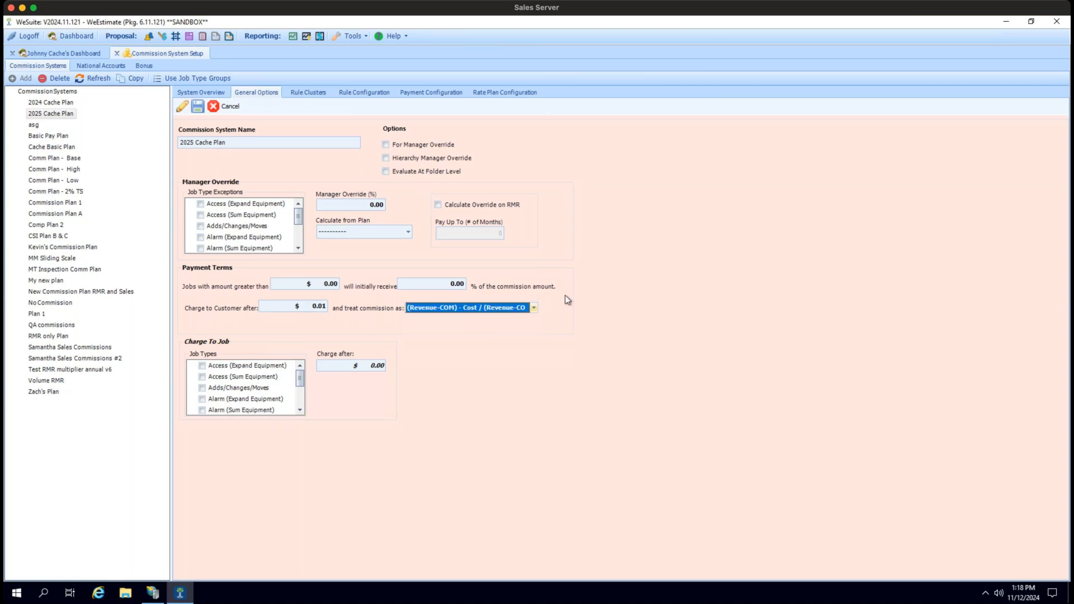
left_click(198, 107)
View the 2025 Cache Plan system overview with its available clusters and close the commission system setup.
left_click(206, 90)
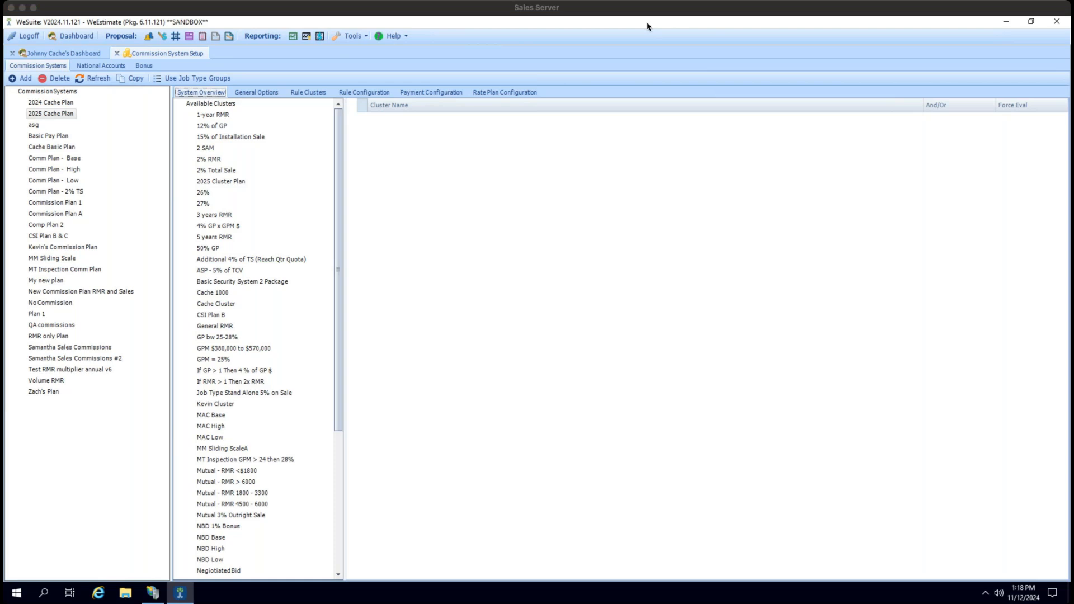
left_click(590, 4)
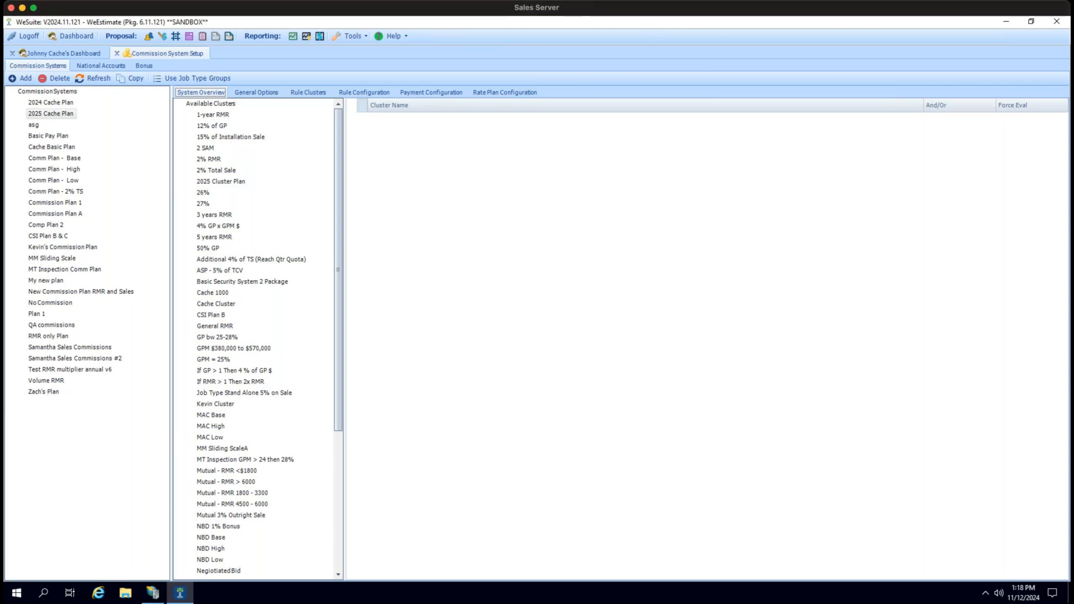
left_click(116, 53)
In System Configuration, search the users by last name and open the White Plains office user for editing.
left_click(353, 36)
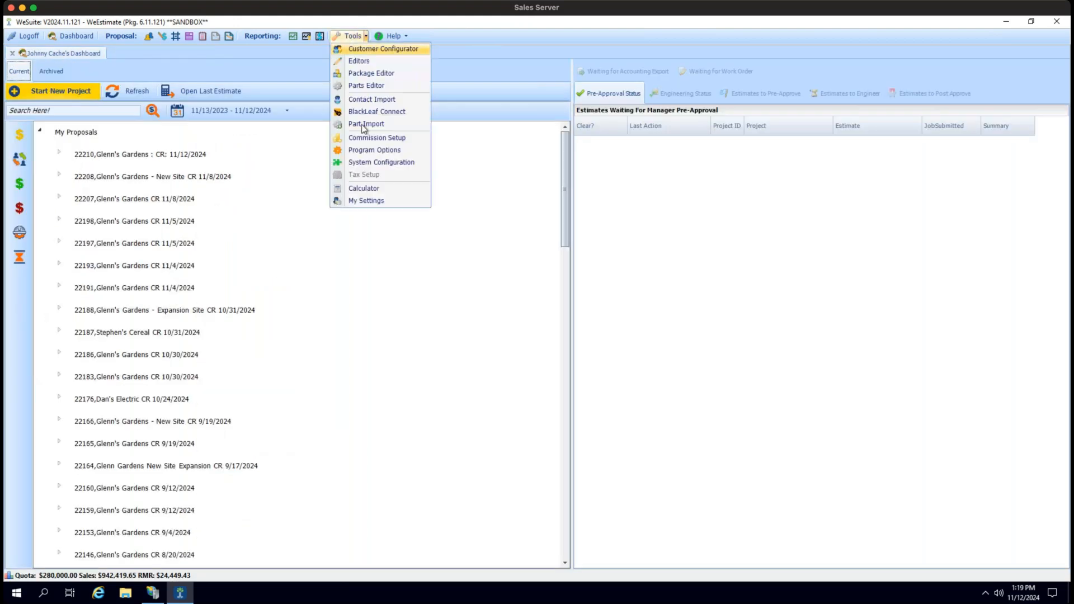
left_click(363, 166)
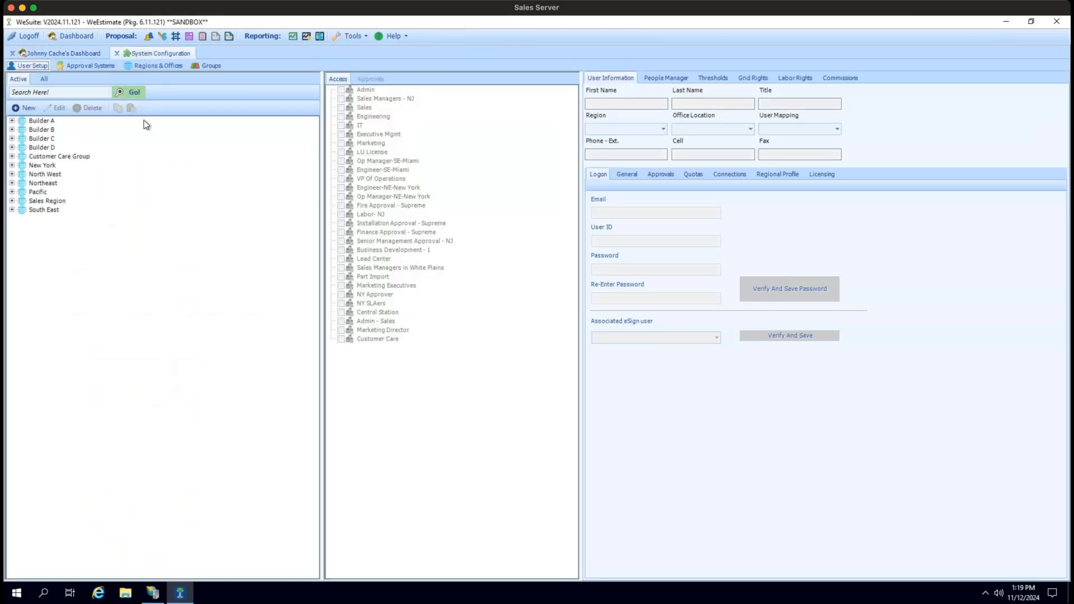
left_click(75, 90)
type("cache")
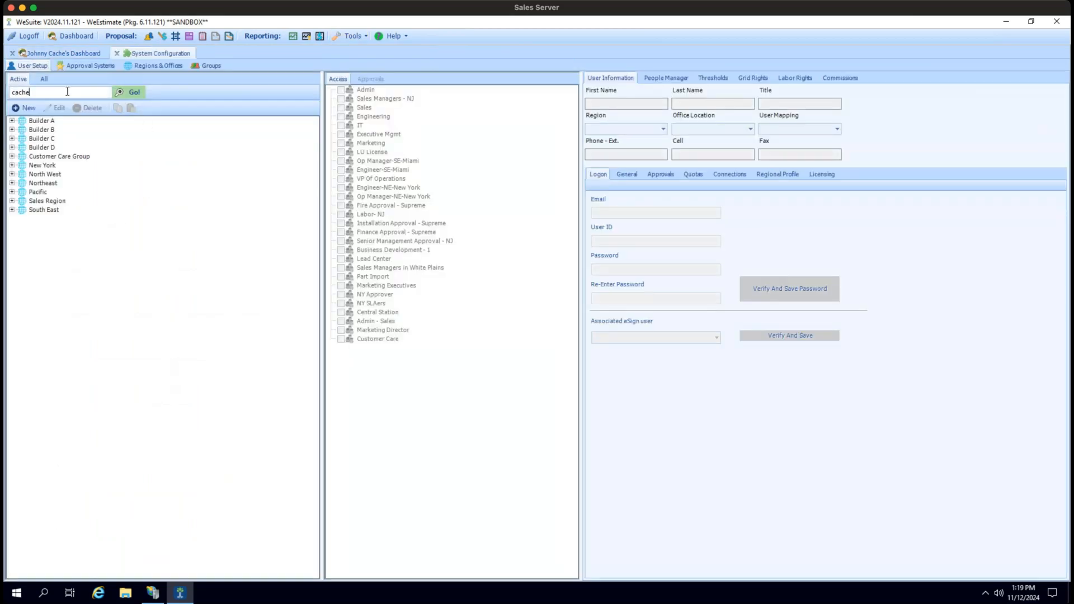
key("Return")
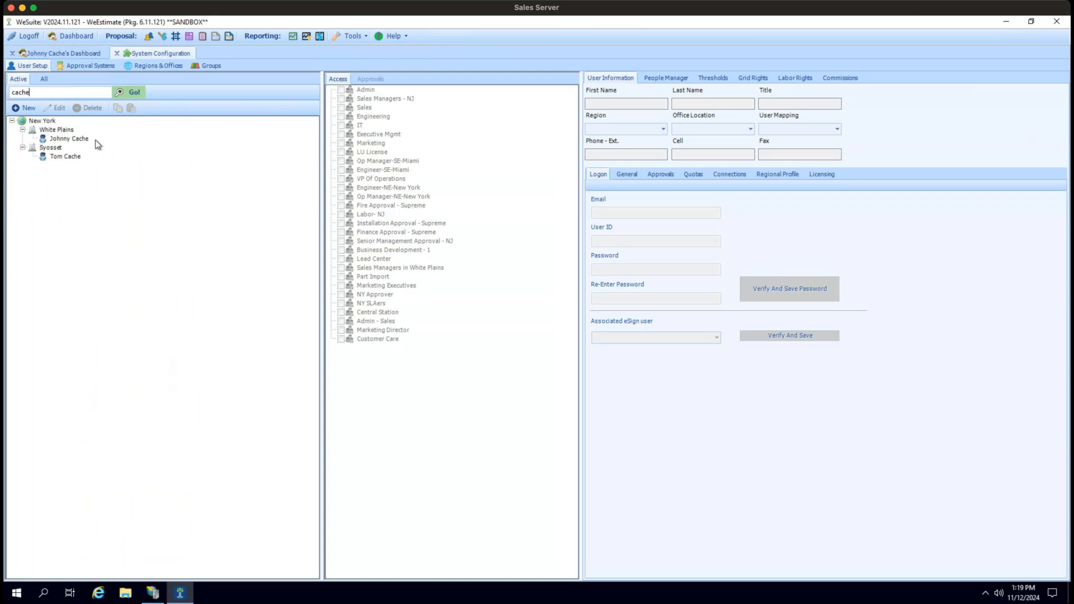
left_click(77, 139)
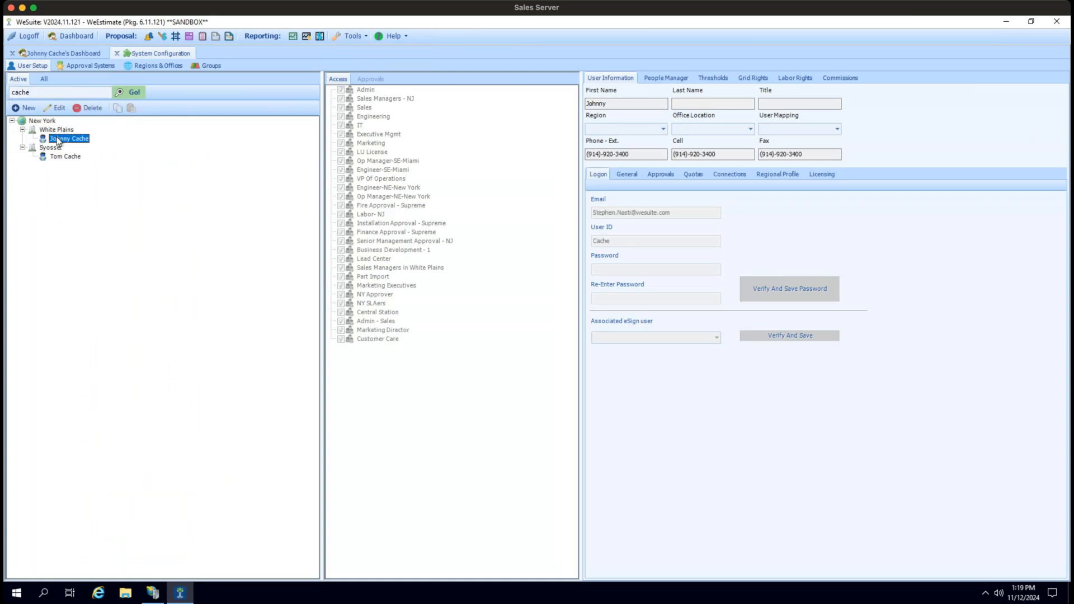
left_click(59, 108)
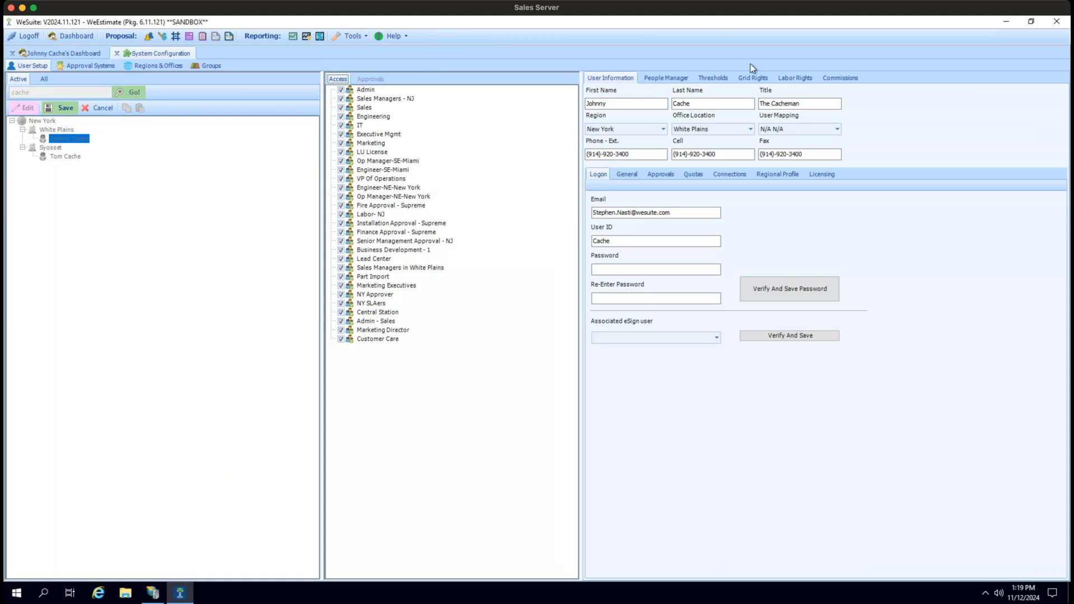
Assign 2025 Cache Plan as the user's commission plan.
left_click(839, 78)
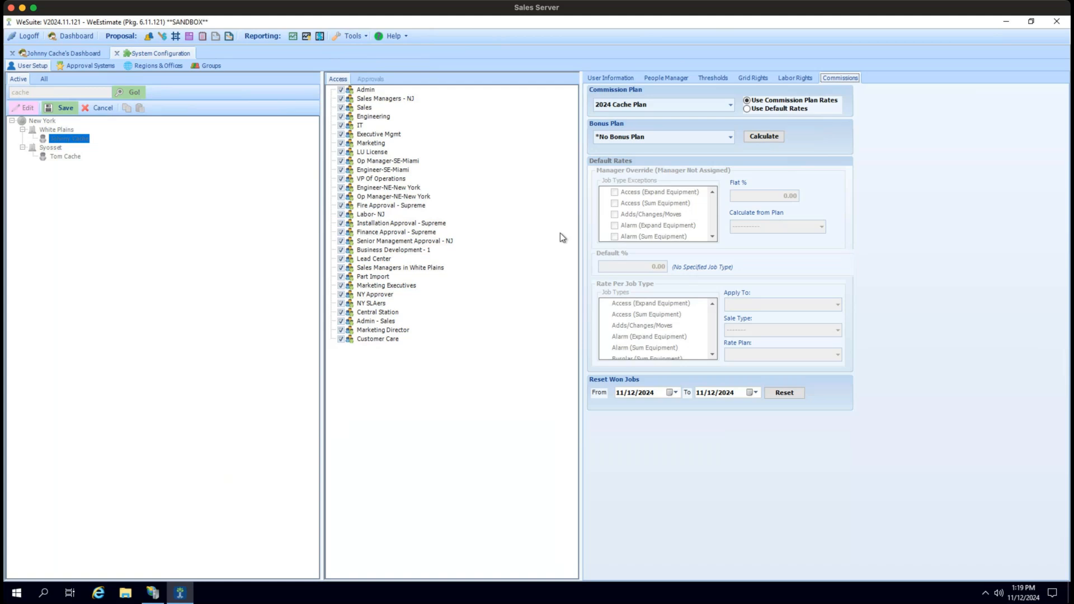
left_click(731, 106)
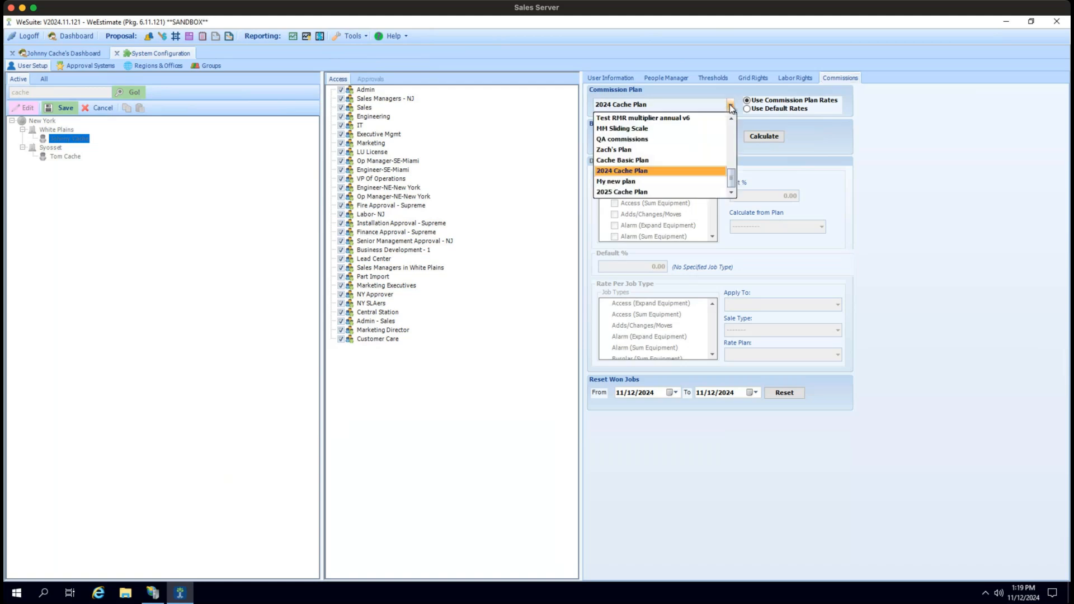
scroll(679, 139, "up", 5)
scroll(679, 139, "down", 8)
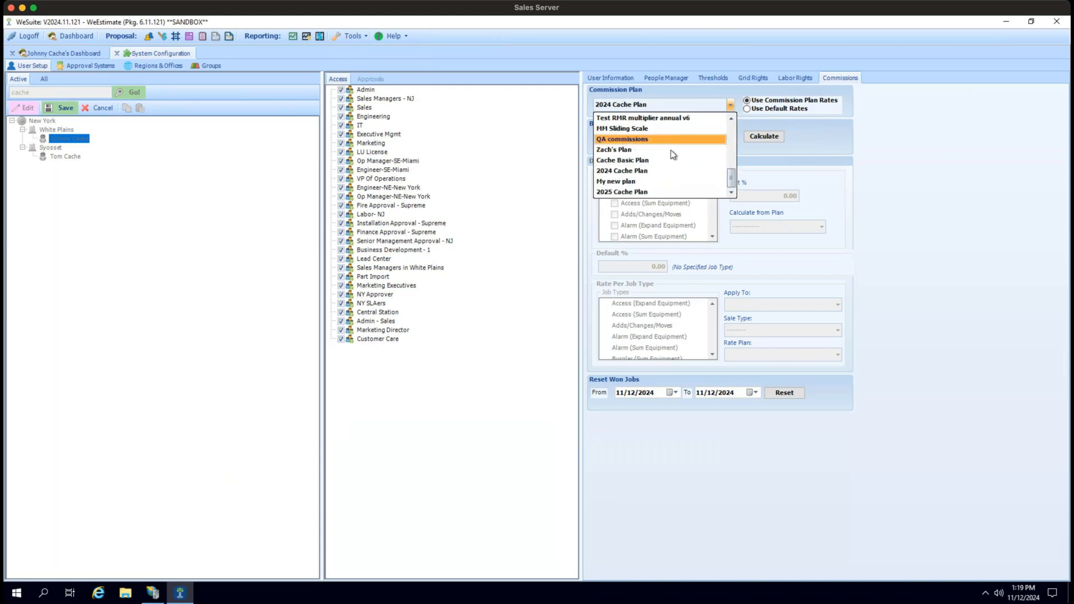
left_click(657, 192)
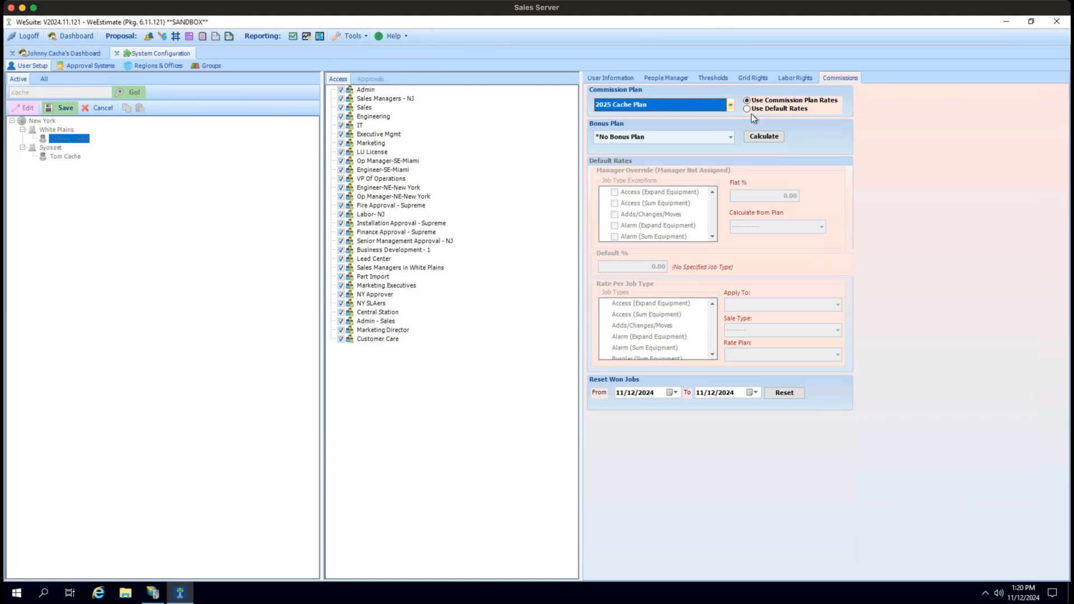
left_click(724, 106)
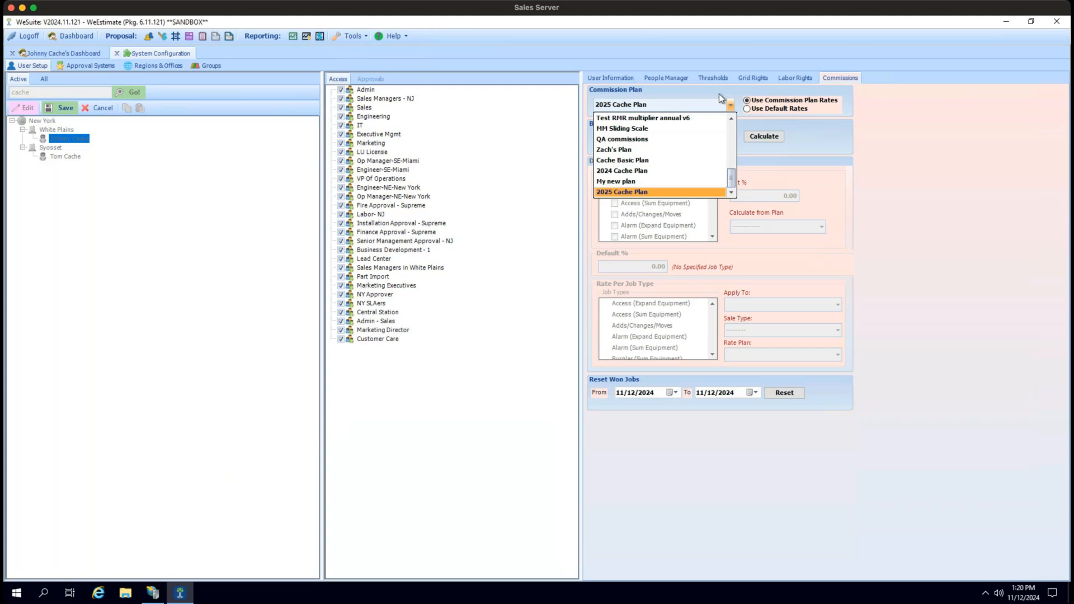
left_click(720, 95)
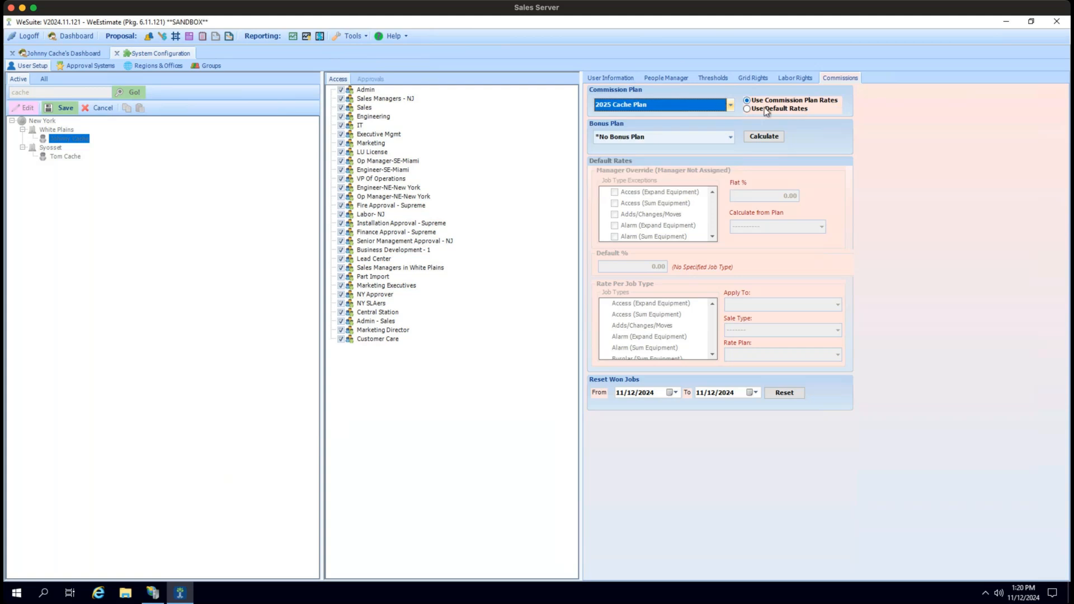
Return to the user information and save the changes to the user record.
left_click(609, 78)
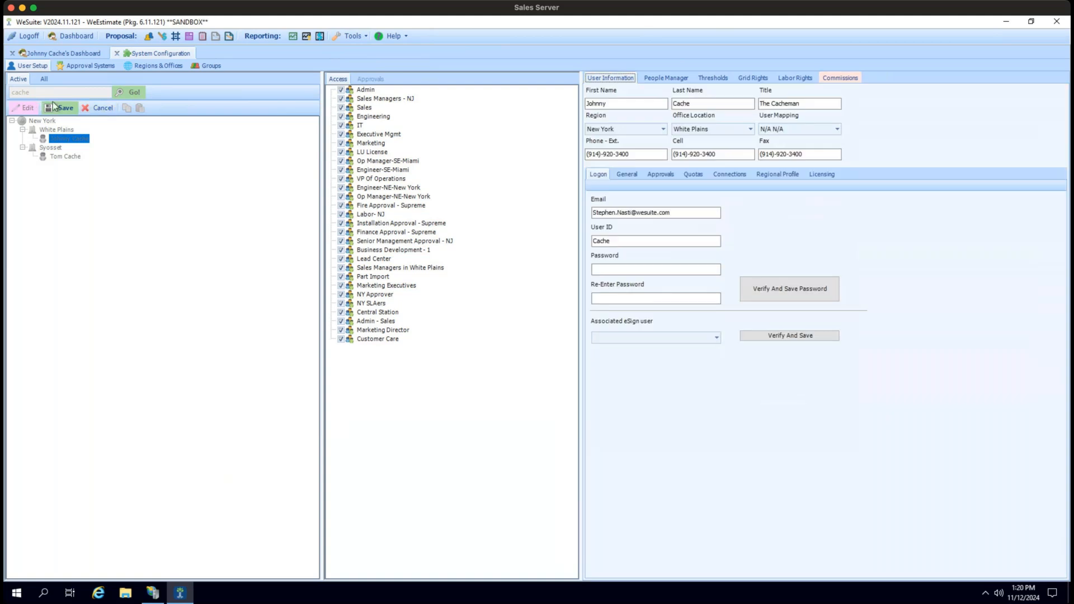
left_click(65, 109)
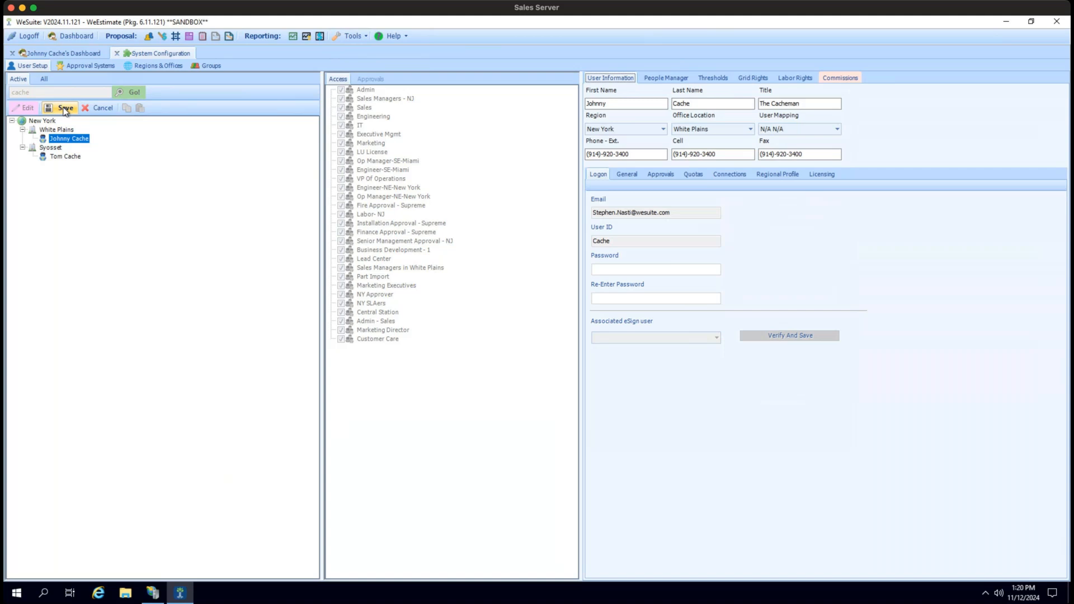
left_click(66, 109)
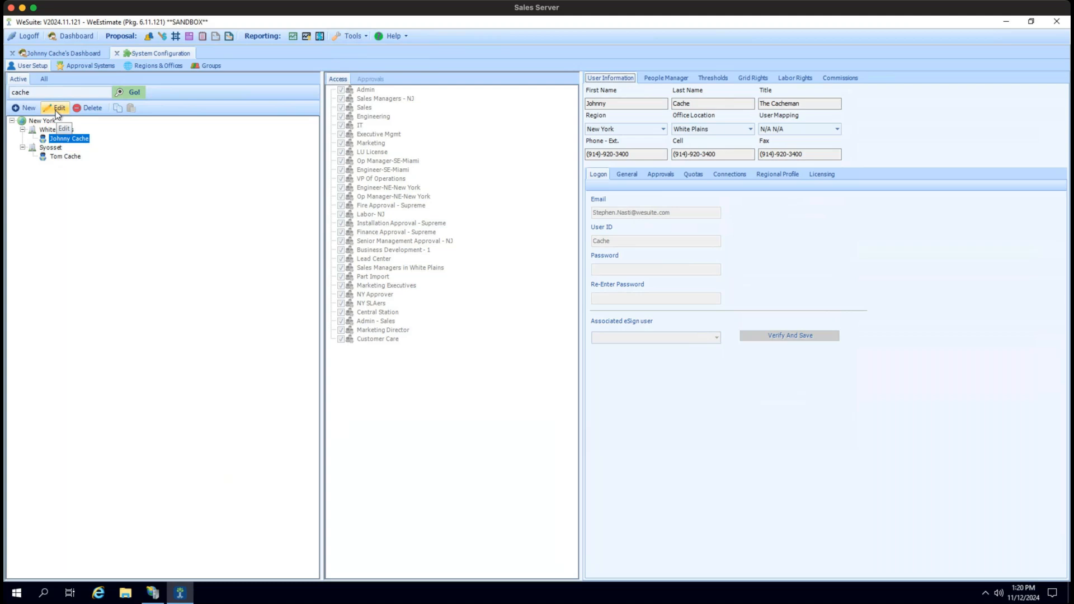
Open the White Plains user for editing and expand the White Plains office in People Manager to an unmanaged employee's rights.
left_click(57, 108)
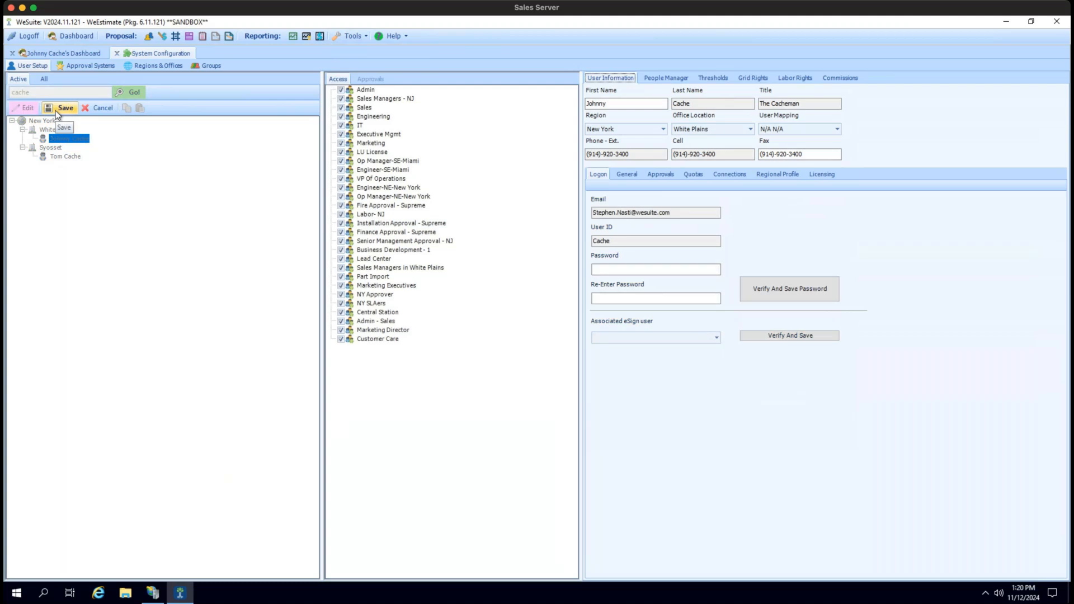
left_click(666, 77)
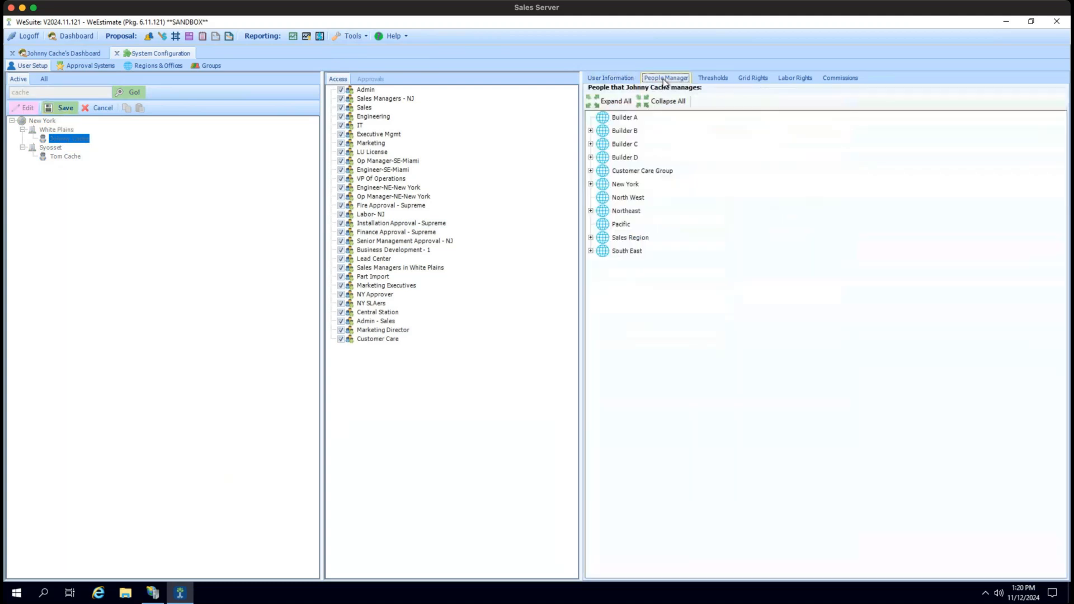
left_click(614, 104)
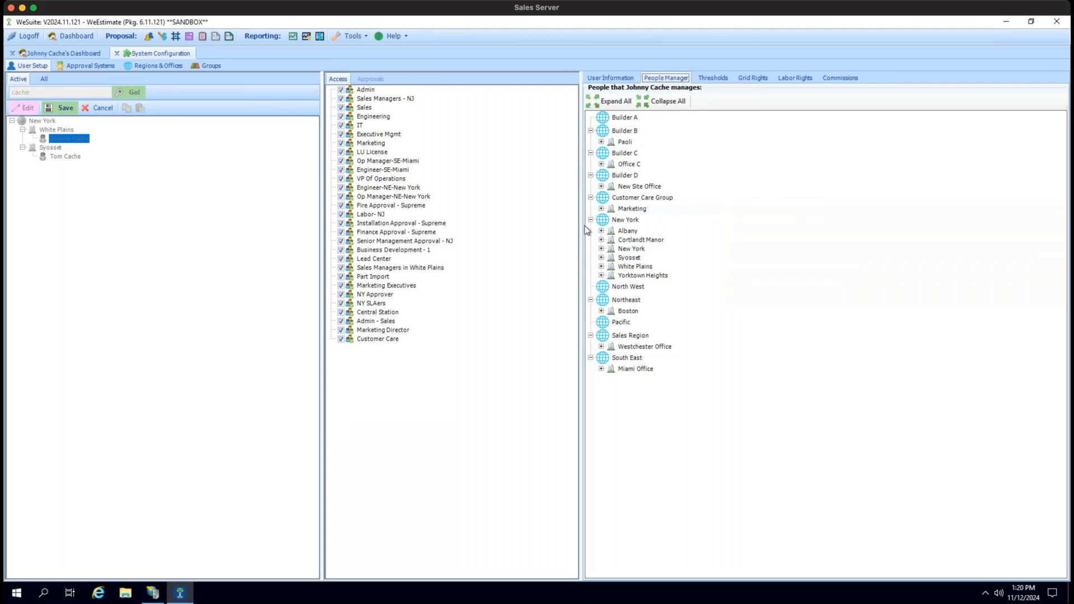
left_click(601, 267)
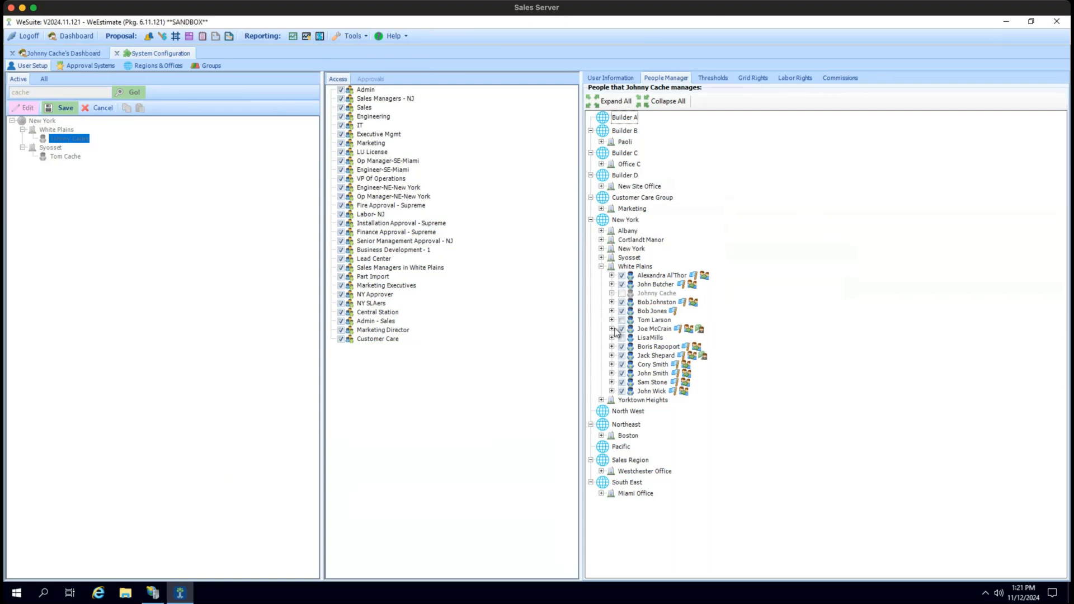
left_click(612, 338)
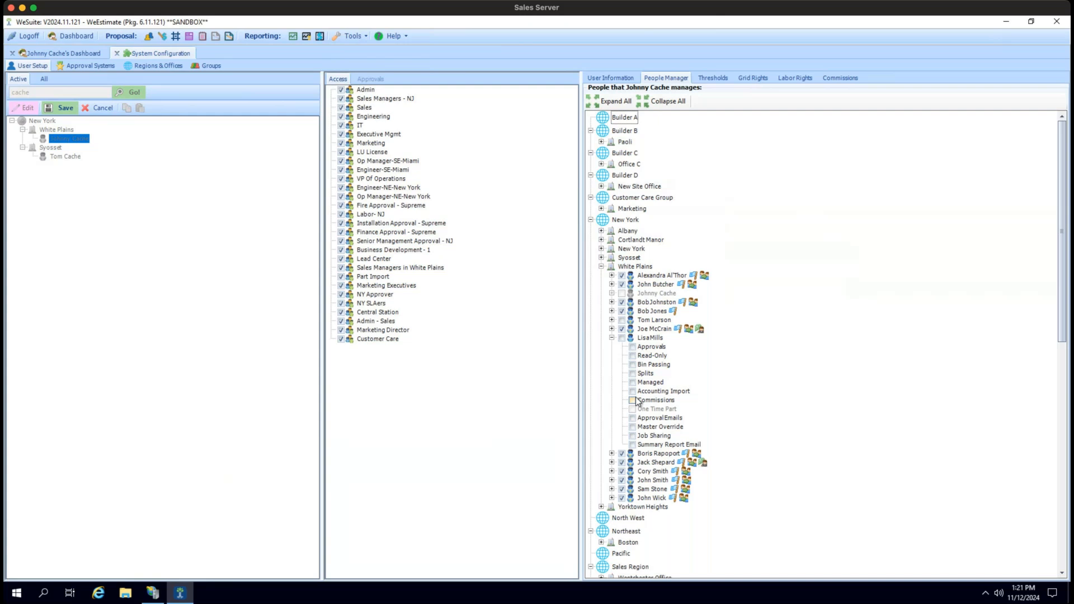
Mark the expanded White Plains employee as managed by the user and grant the Commissions right.
left_click(621, 338)
left_click(633, 401)
left_click(652, 402)
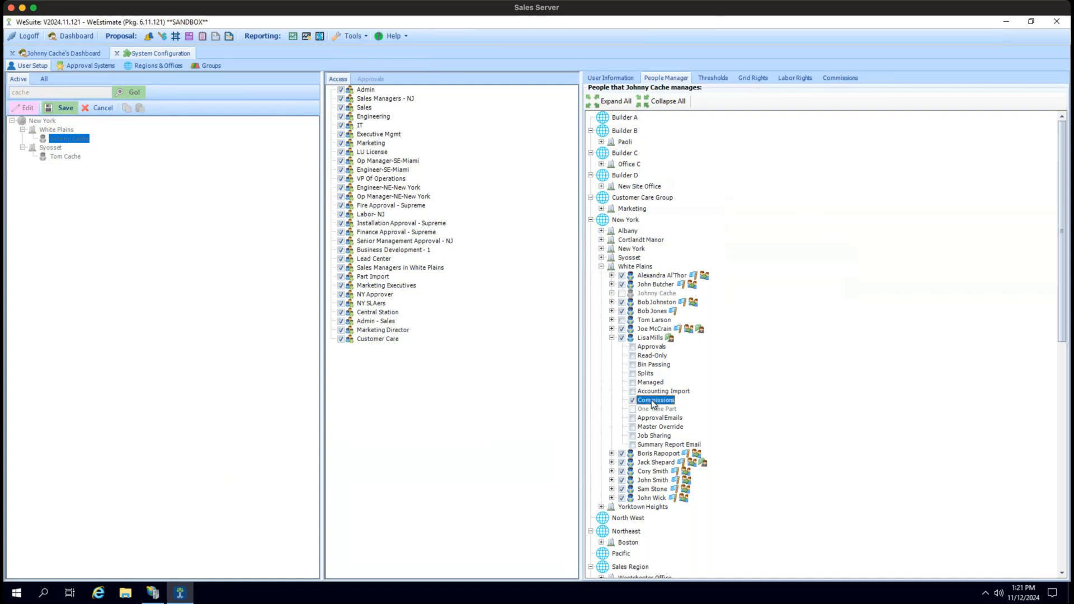
left_click(649, 338)
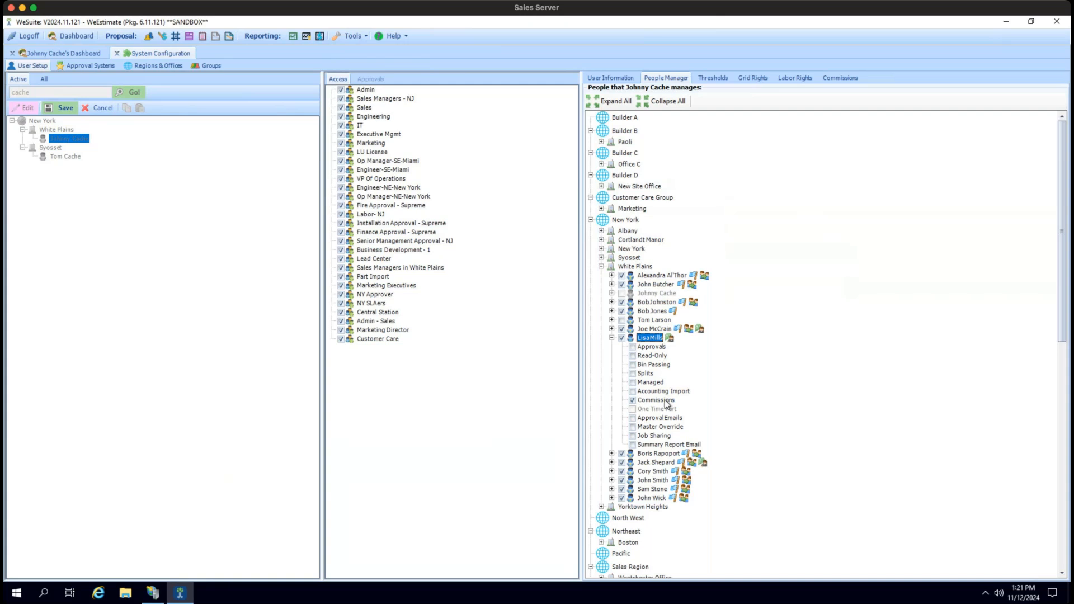
Recheck the employee's managed and Commissions settings, finish editing the user record and close System Configuration.
left_click(622, 338)
left_click(622, 339)
left_click(633, 400)
left_click(633, 401)
left_click(76, 109)
left_click(120, 51)
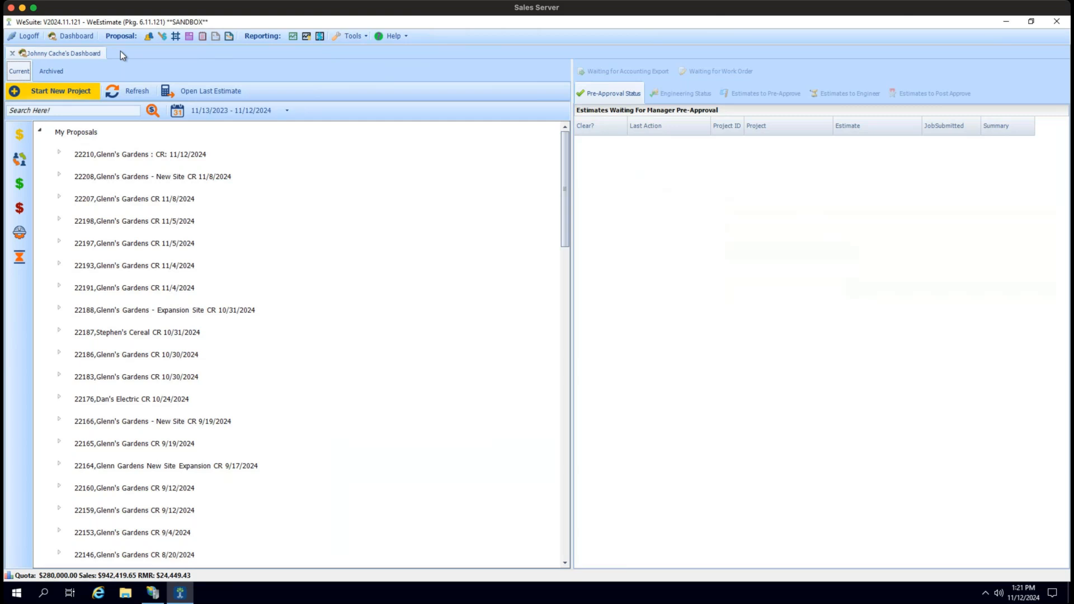
Open the Addition to Main job of the Glenn's Gardens 11/12/2024 proposal, refresh its commissions and check the commission splits.
left_click(58, 152)
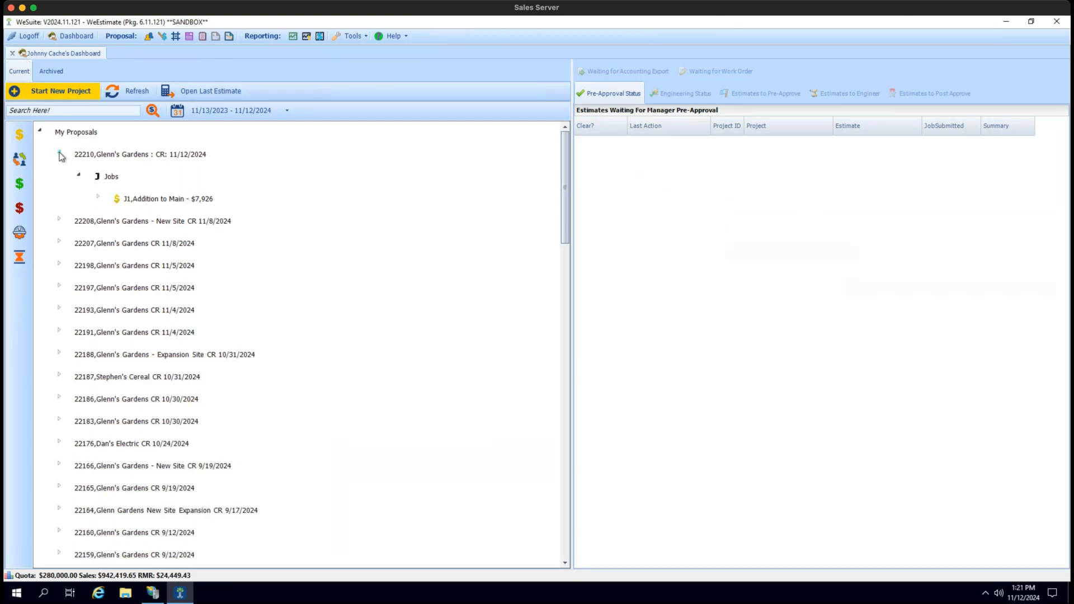
double_click(162, 195)
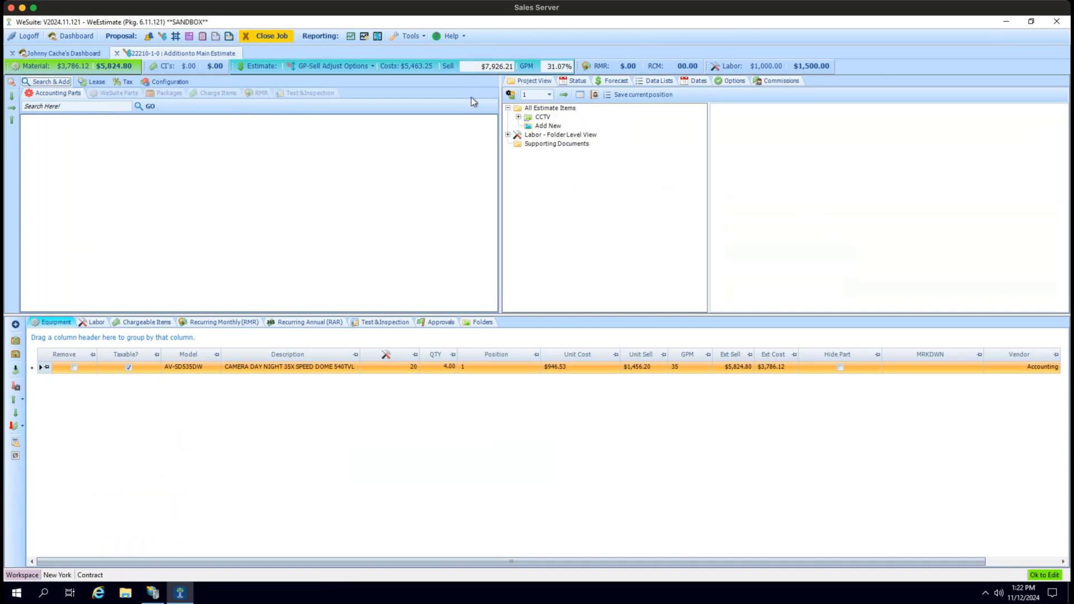
left_click(783, 81)
left_click(527, 94)
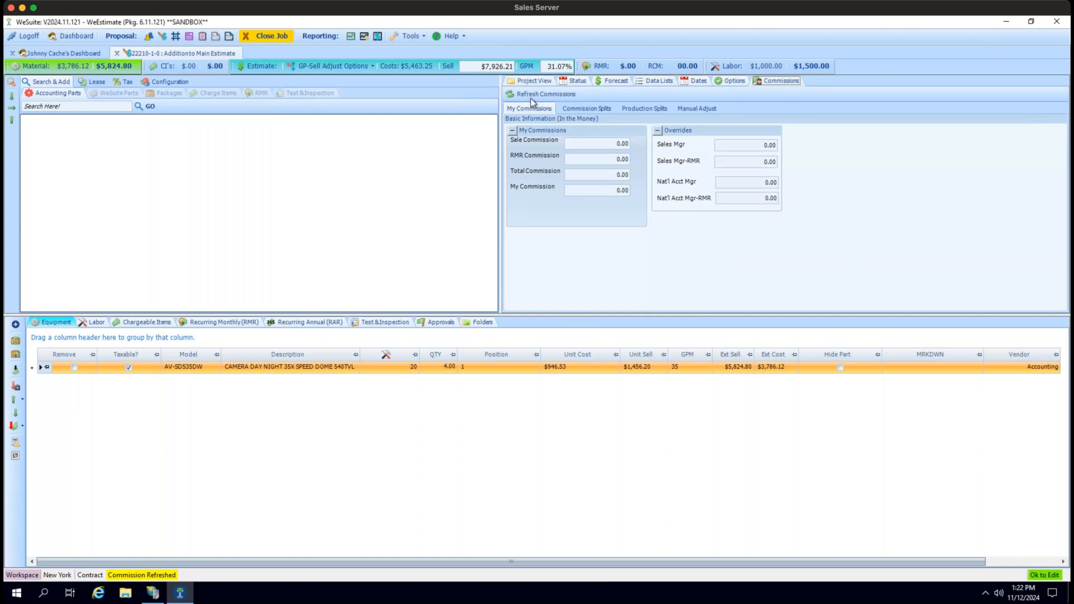
left_click(548, 98)
left_click(582, 107)
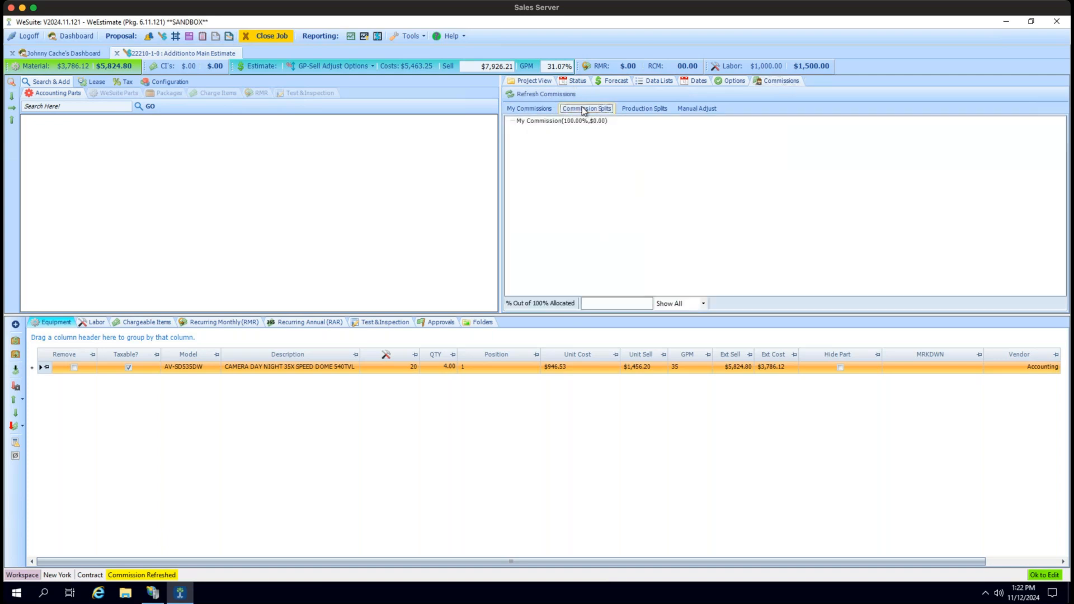
left_click(536, 109)
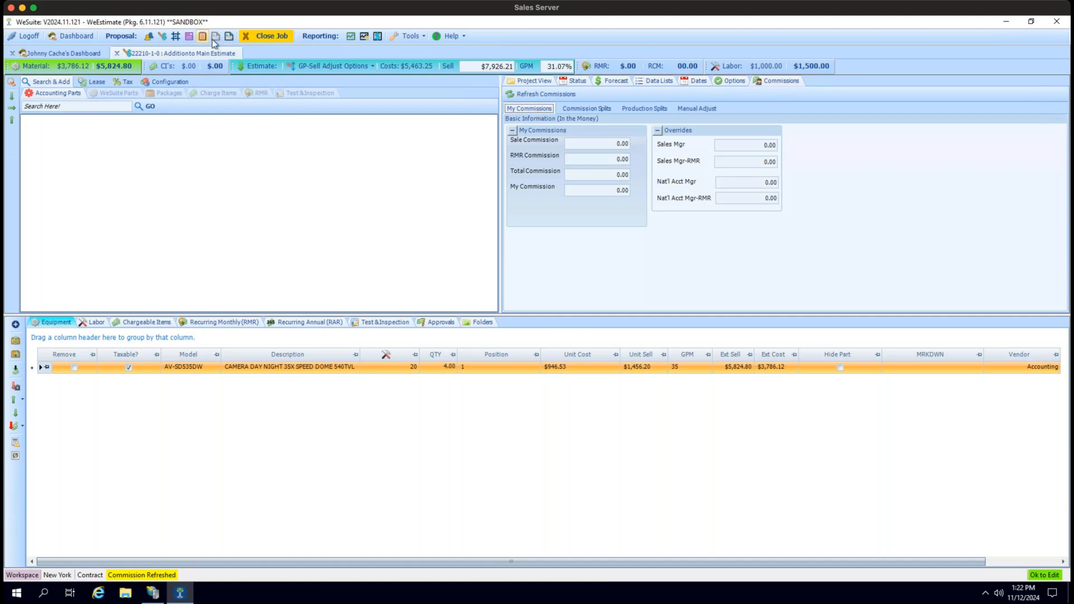
Open Commission Setup and look through the available clusters in the 2025 Cache Plan system overview.
left_click(399, 36)
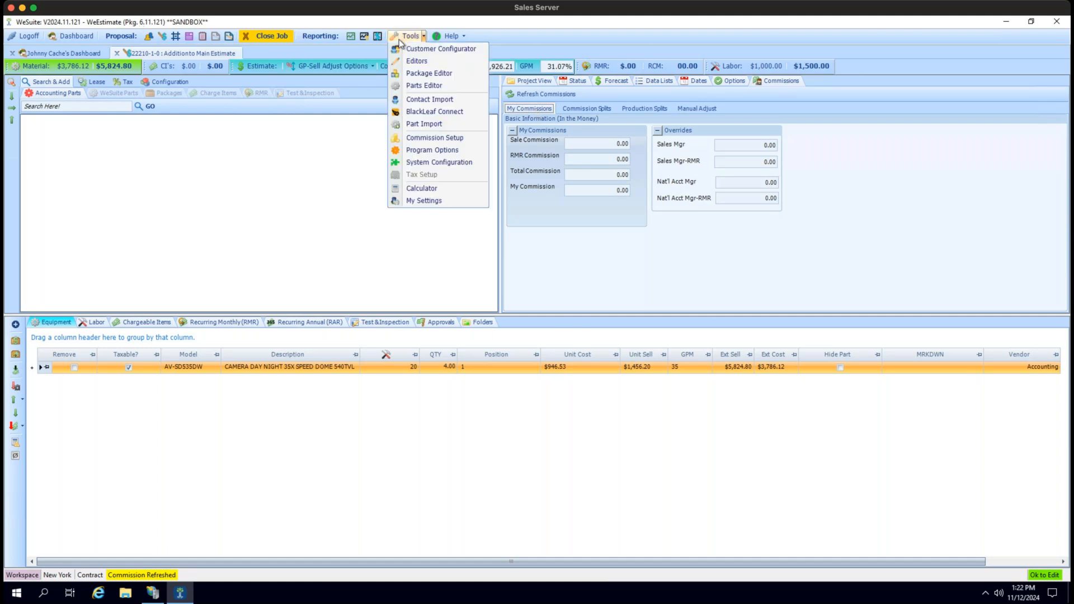
left_click(404, 141)
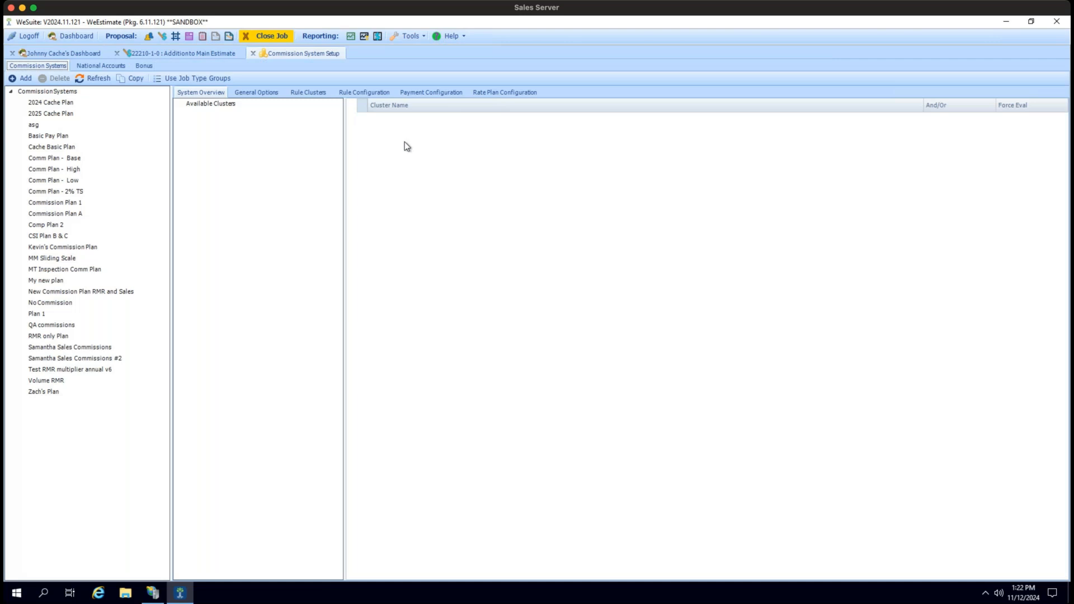
left_click(157, 56)
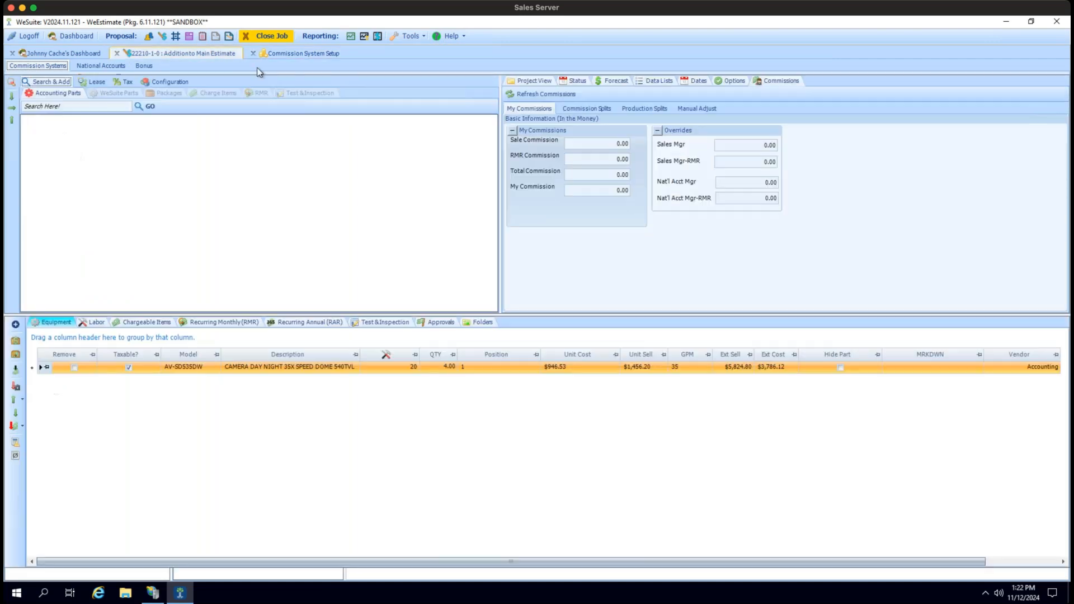
left_click(298, 54)
left_click(45, 115)
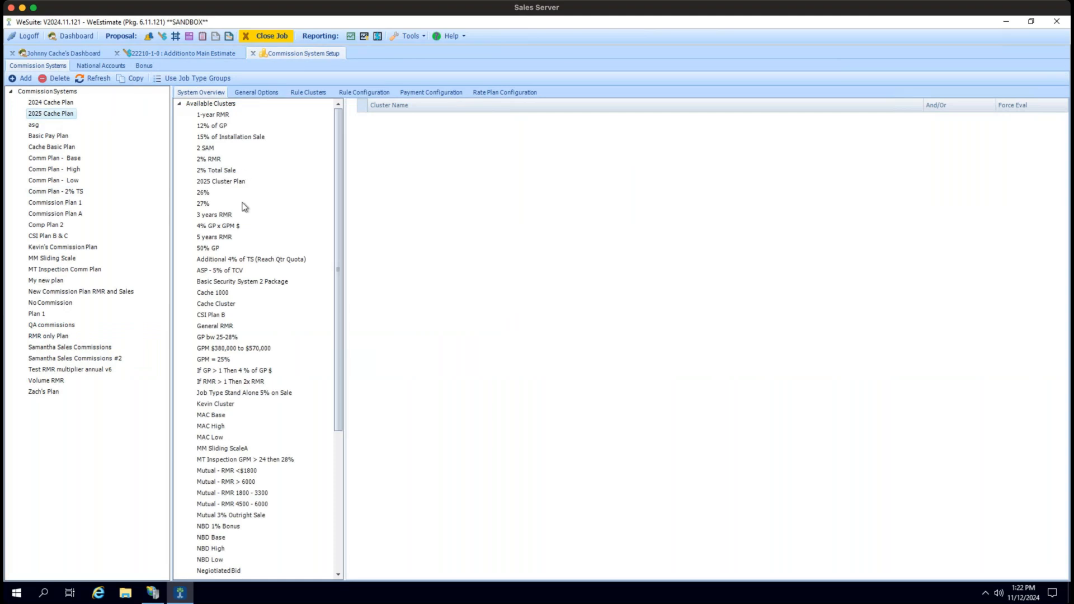
scroll(246, 212, "down", 5)
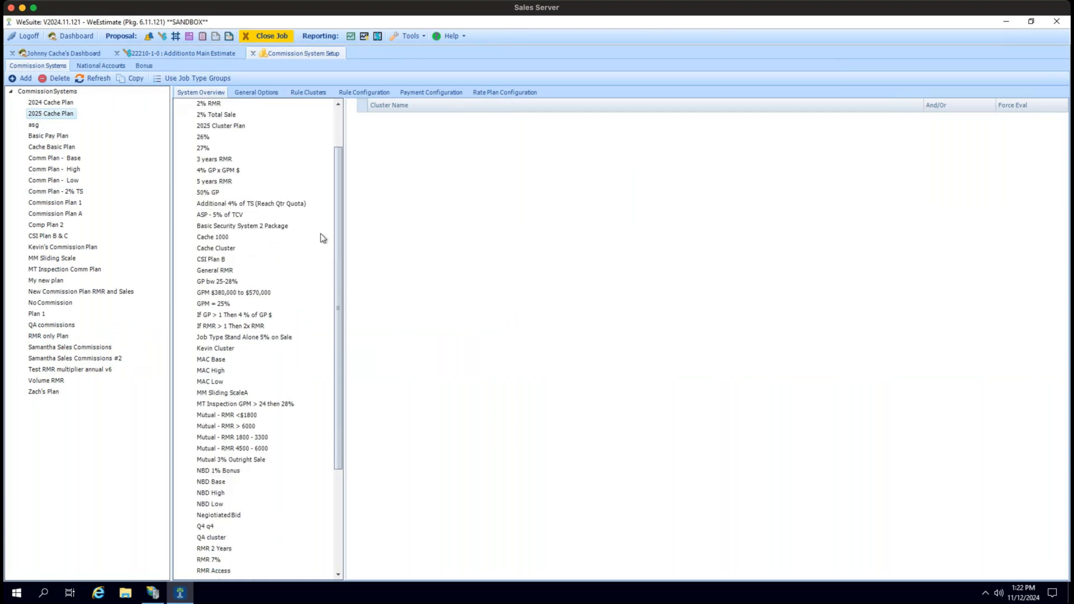
left_click_drag(337, 221, 343, 326)
left_click_drag(338, 439, 346, 292)
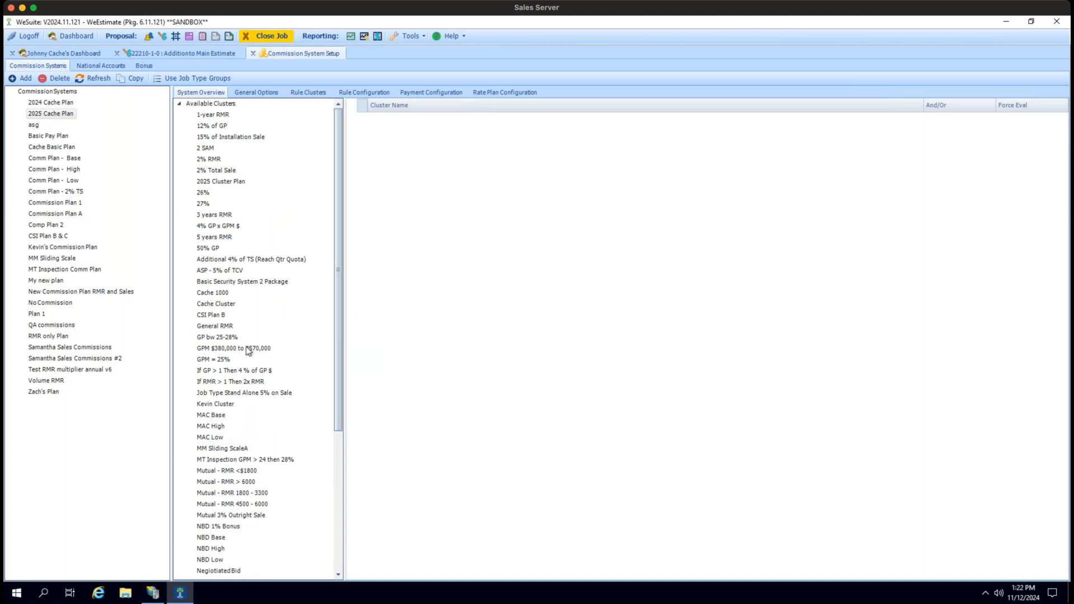
left_click_drag(342, 303, 339, 306)
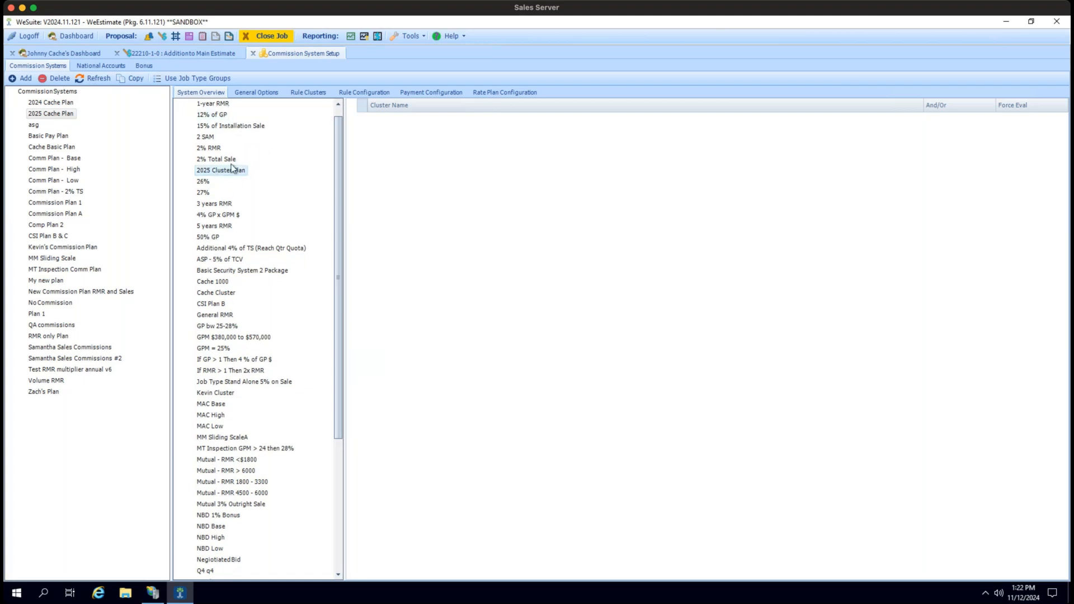
Show the rule and payment of the 2025 Cluster Plan under the rule clusters, widening the rule's Operator column.
left_click(265, 93)
left_click(297, 94)
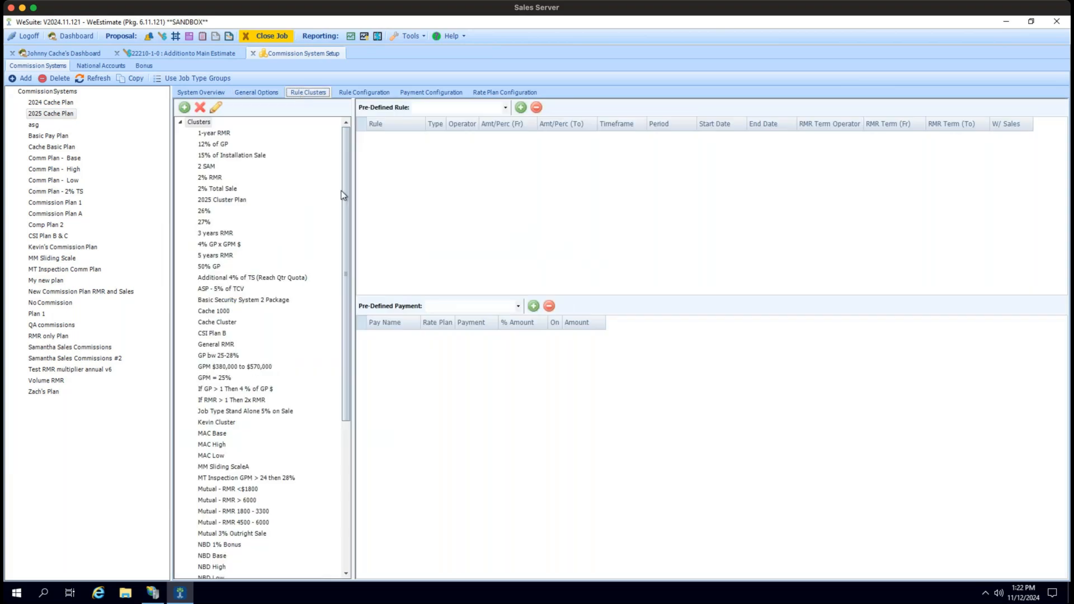
scroll(330, 201, "down", 3)
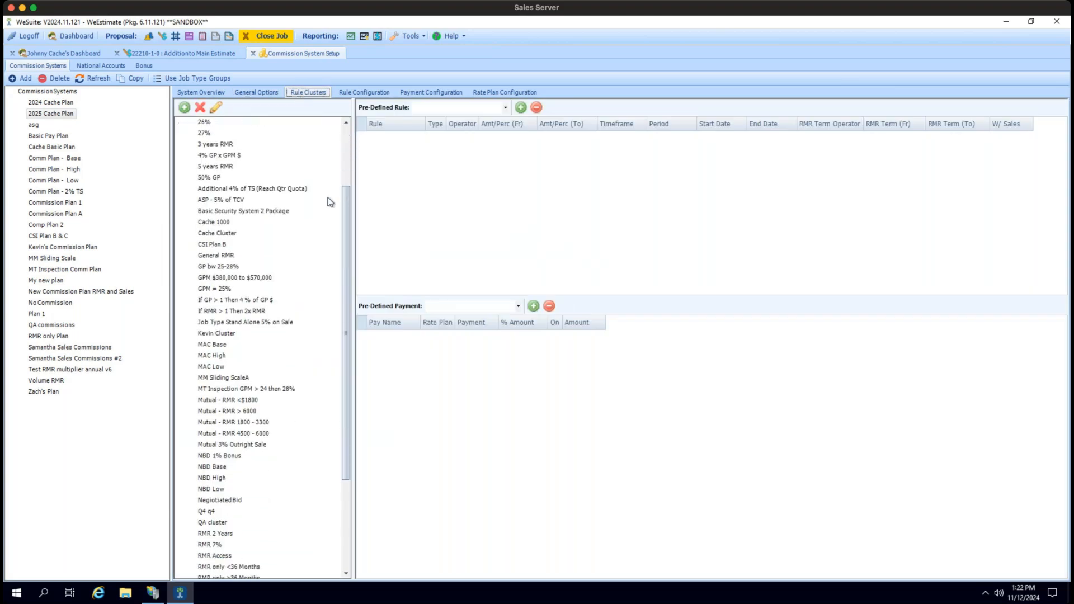
scroll(330, 202, "down", 4)
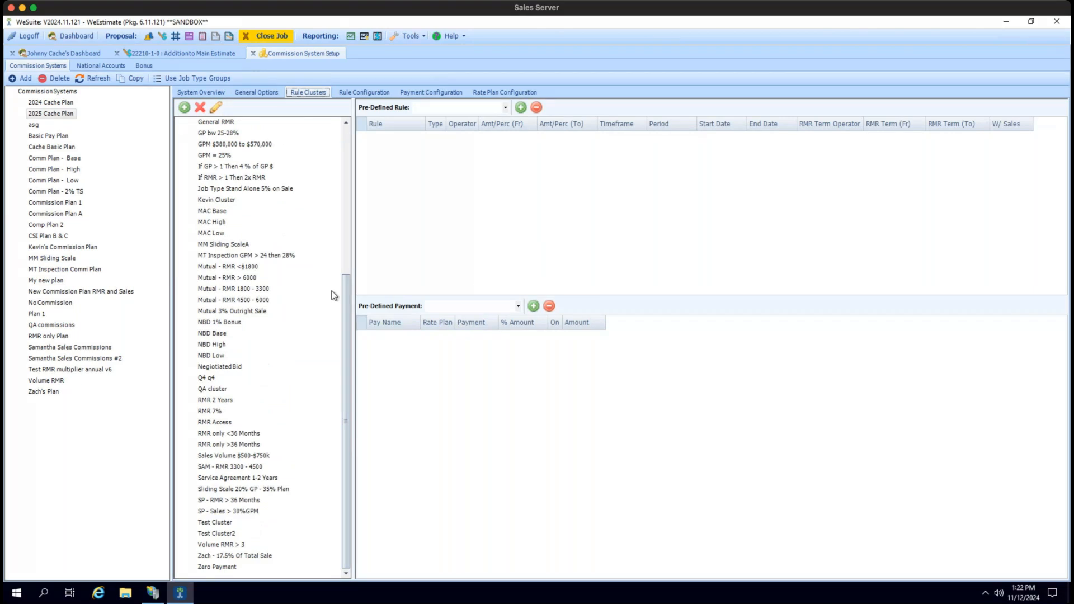
left_click_drag(343, 294, 343, 159)
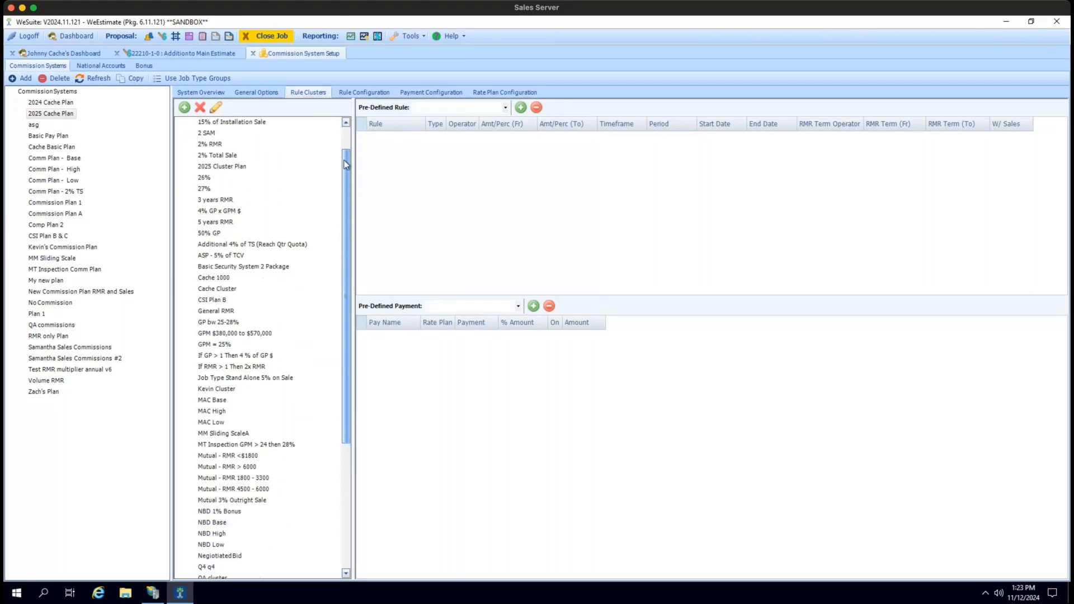
left_click(250, 193)
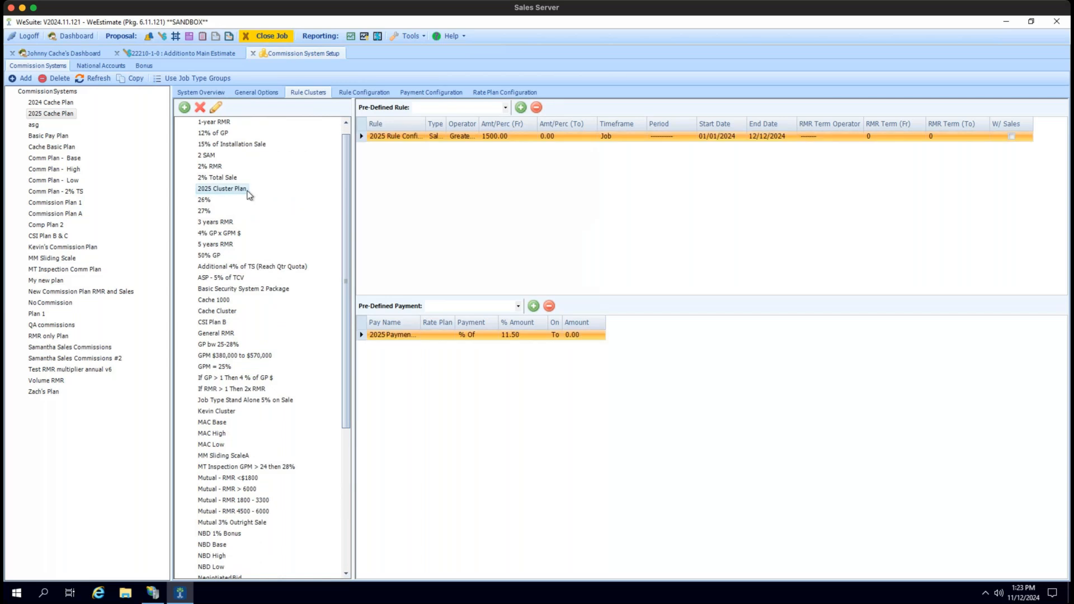
double_click(478, 119)
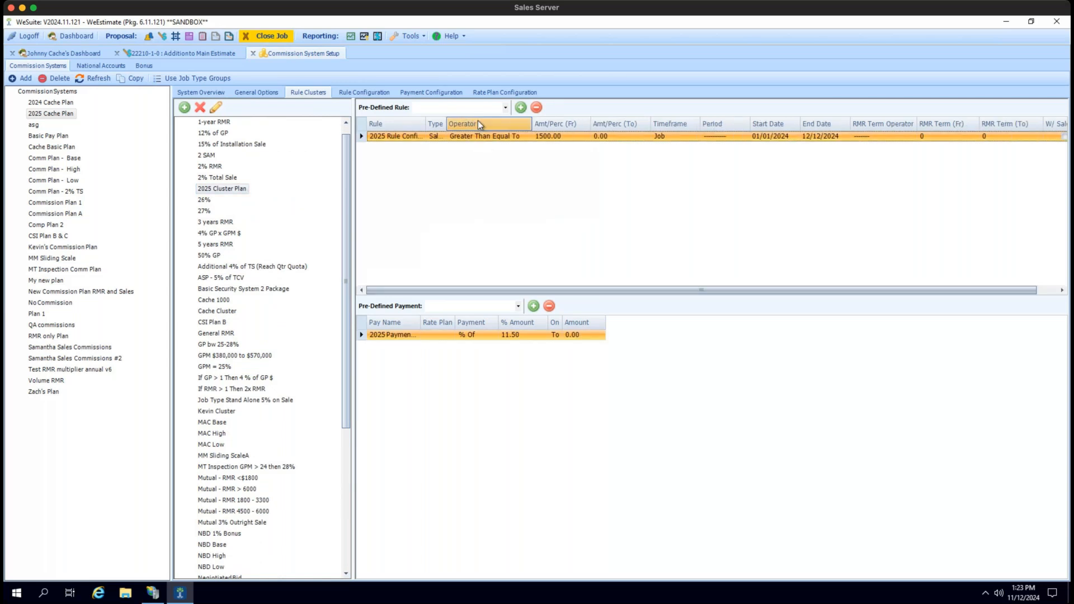
left_click(448, 123)
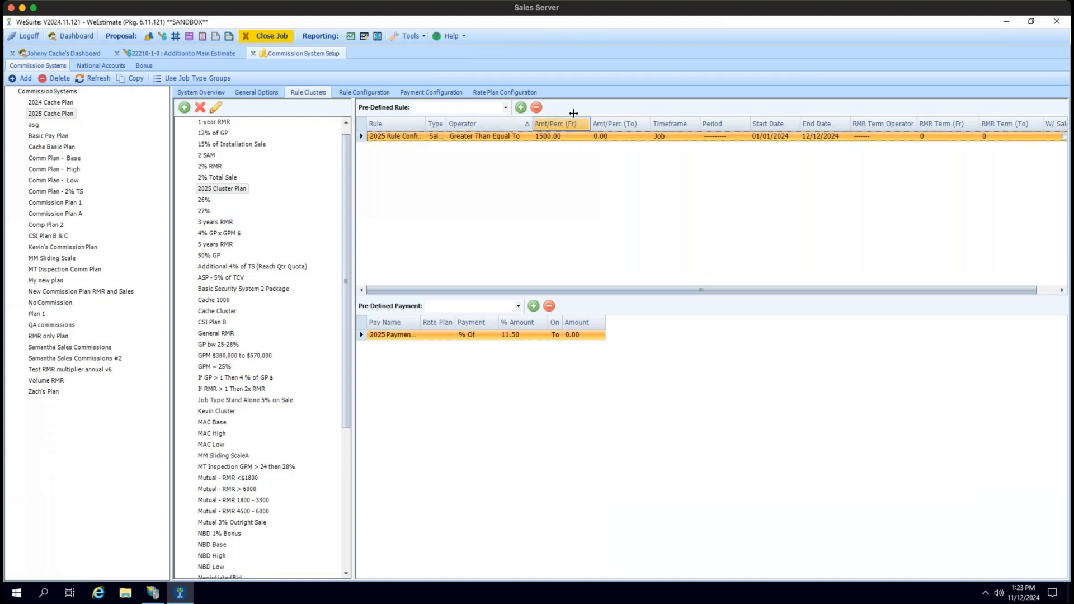
Remove the existing rule from the 2025 Cluster Plan and add the predefined 2025 Rule Configuration back.
left_click(536, 108)
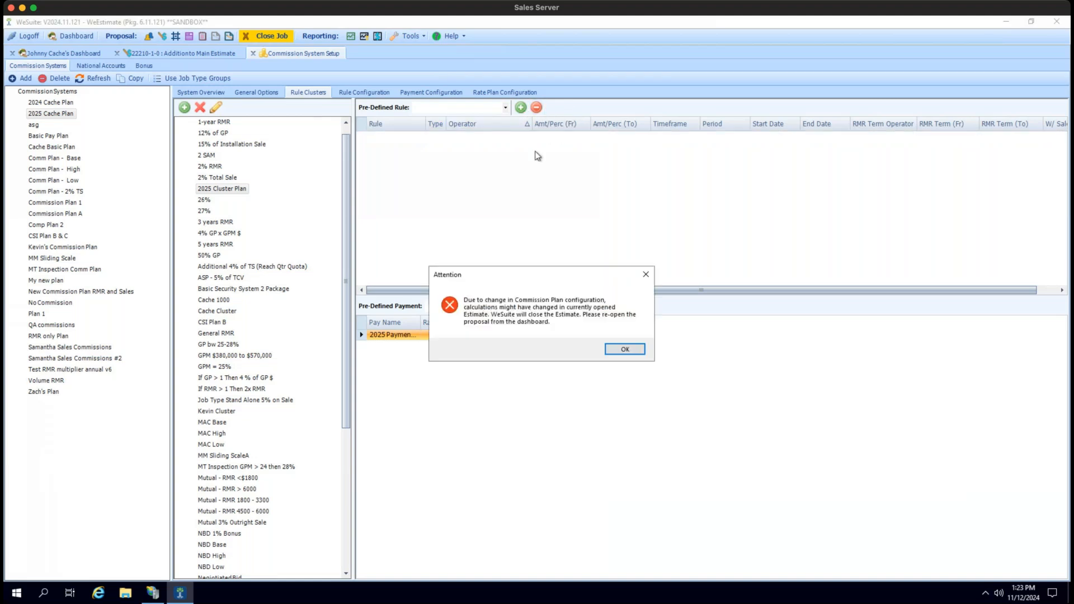
left_click(622, 349)
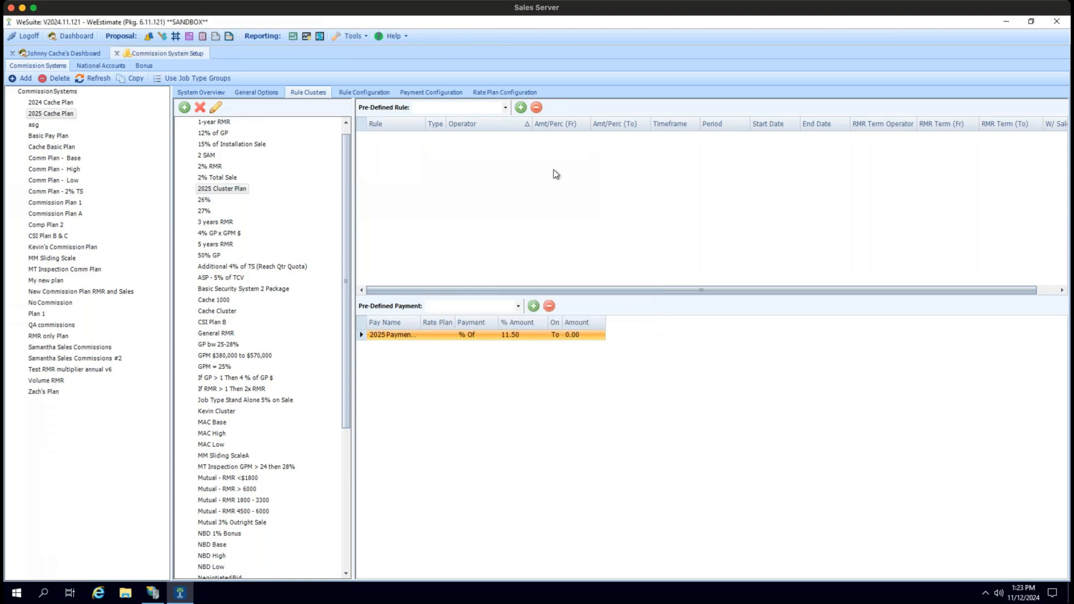
left_click(506, 108)
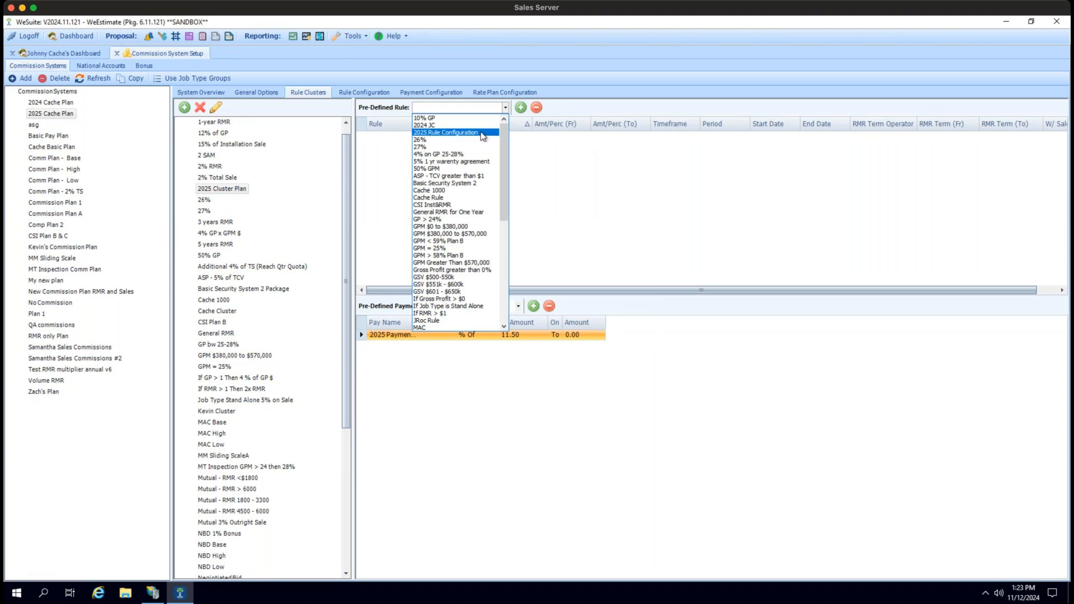
left_click(482, 133)
left_click(519, 110)
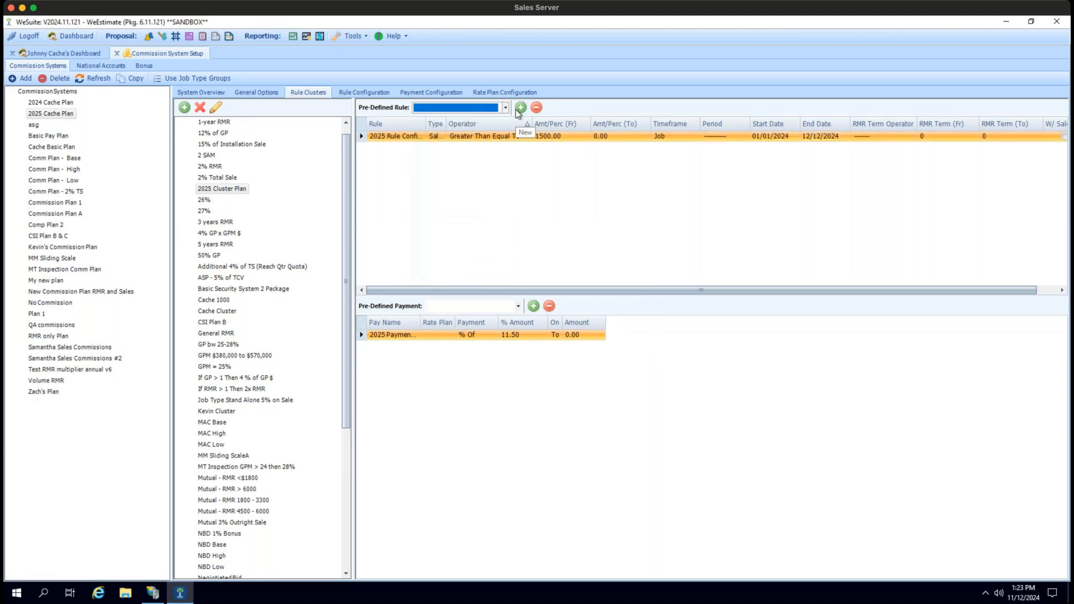
Replace the 2025 Cluster Plan's payment with the predefined 2025 Payment Configuration and widen the Rate Plan column.
left_click(548, 306)
left_click(519, 306)
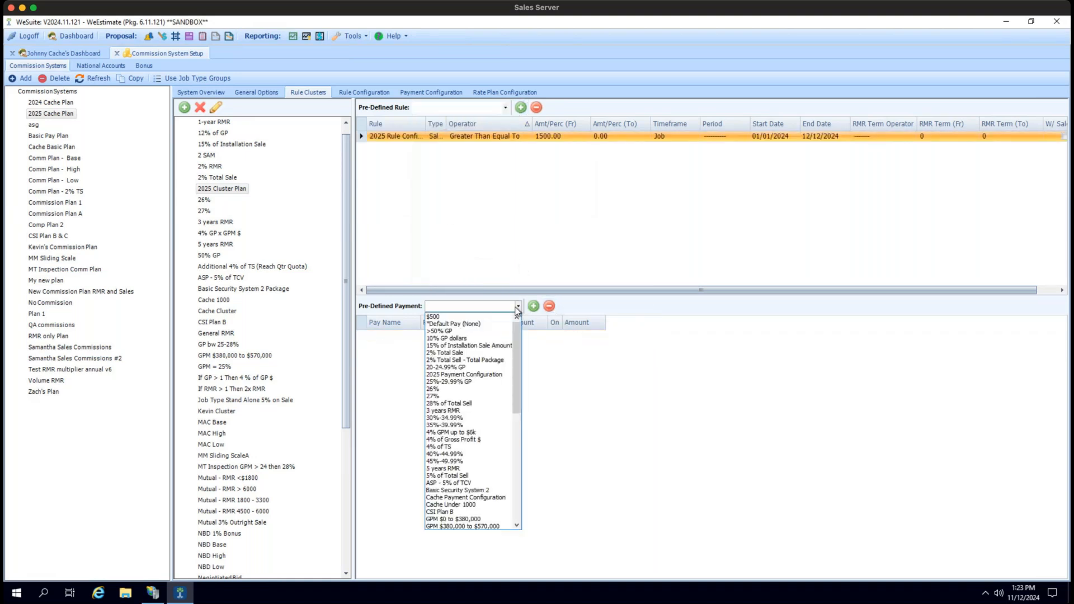
left_click(481, 374)
left_click(534, 307)
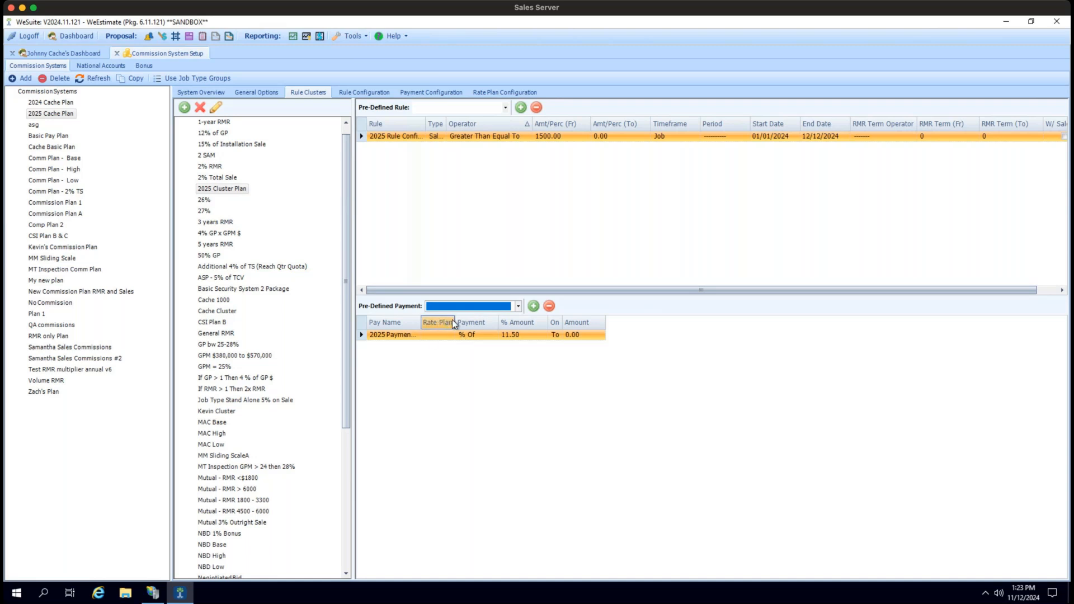
left_click_drag(454, 320, 490, 320)
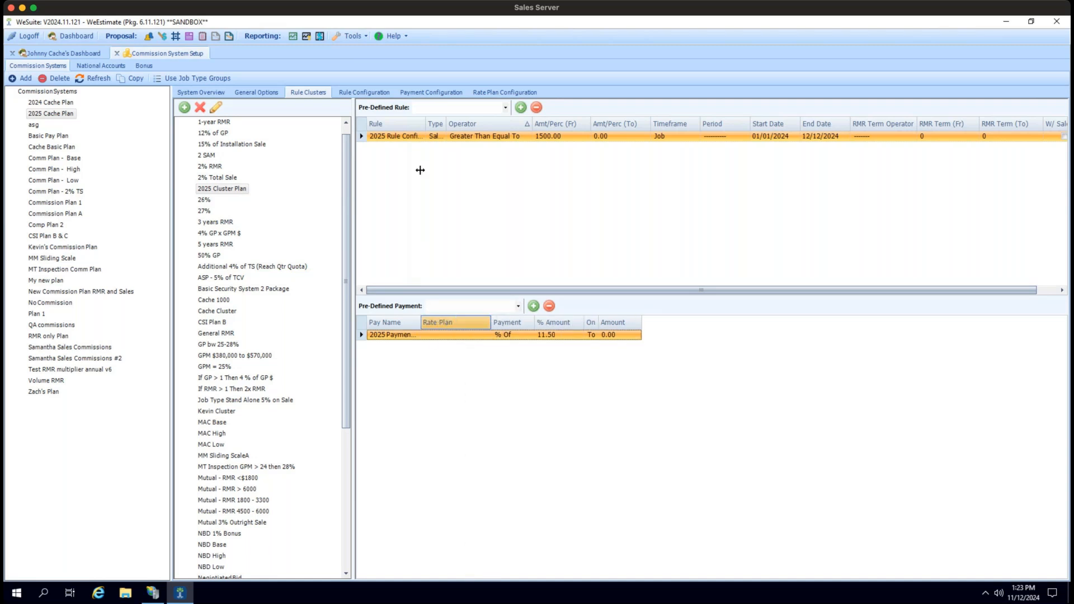
Review the settings of the 2025 Payment Configuration and 2025 Rule Configuration, then close Commission Setup and refresh the dashboard.
left_click(359, 92)
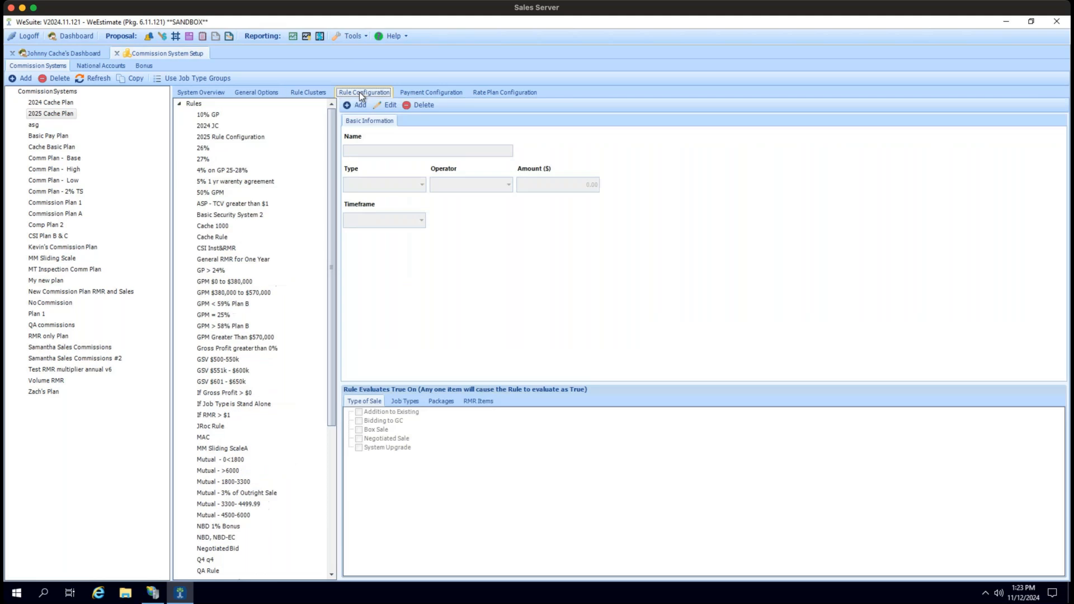
left_click(402, 93)
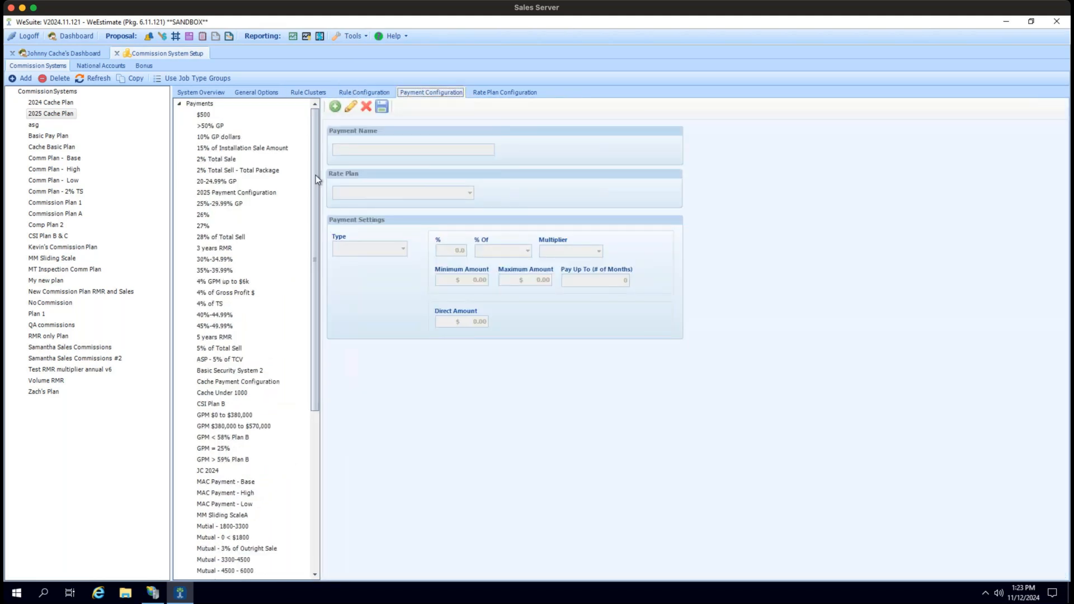
left_click(263, 195)
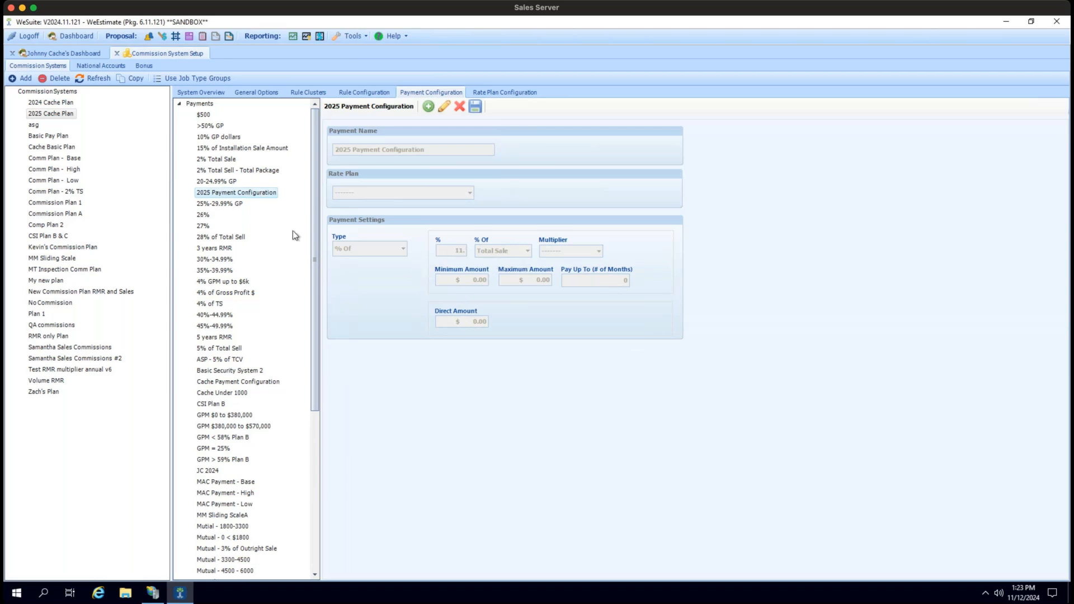
left_click(365, 93)
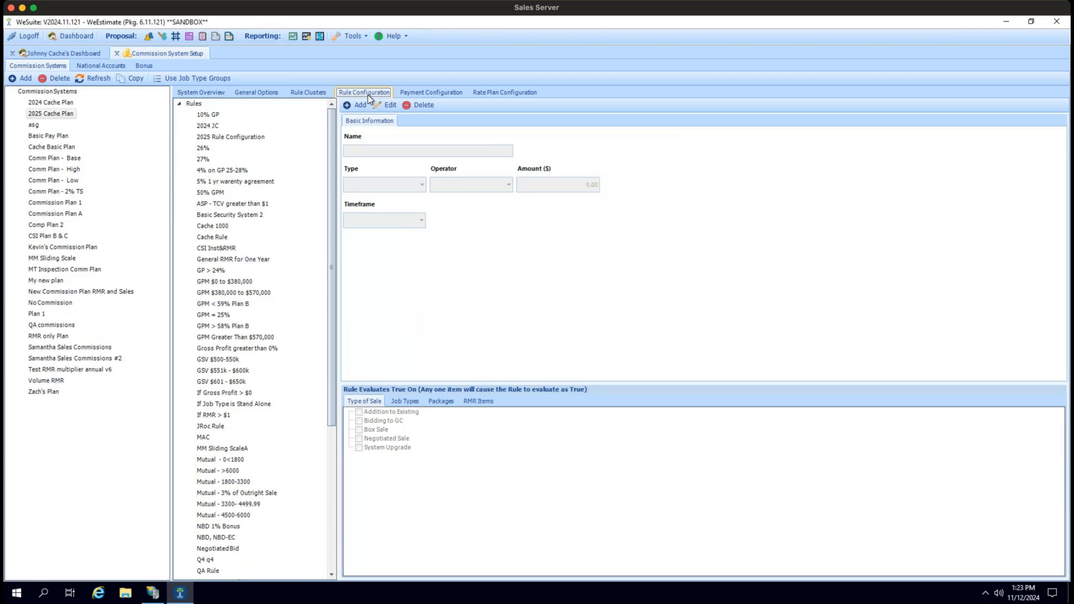
left_click(221, 137)
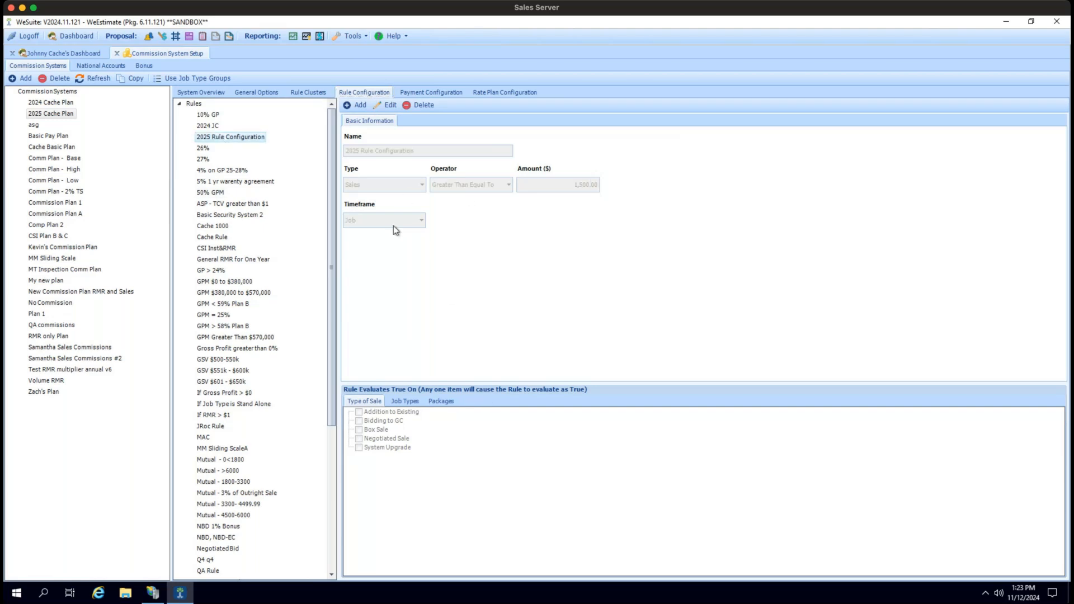
left_click(116, 53)
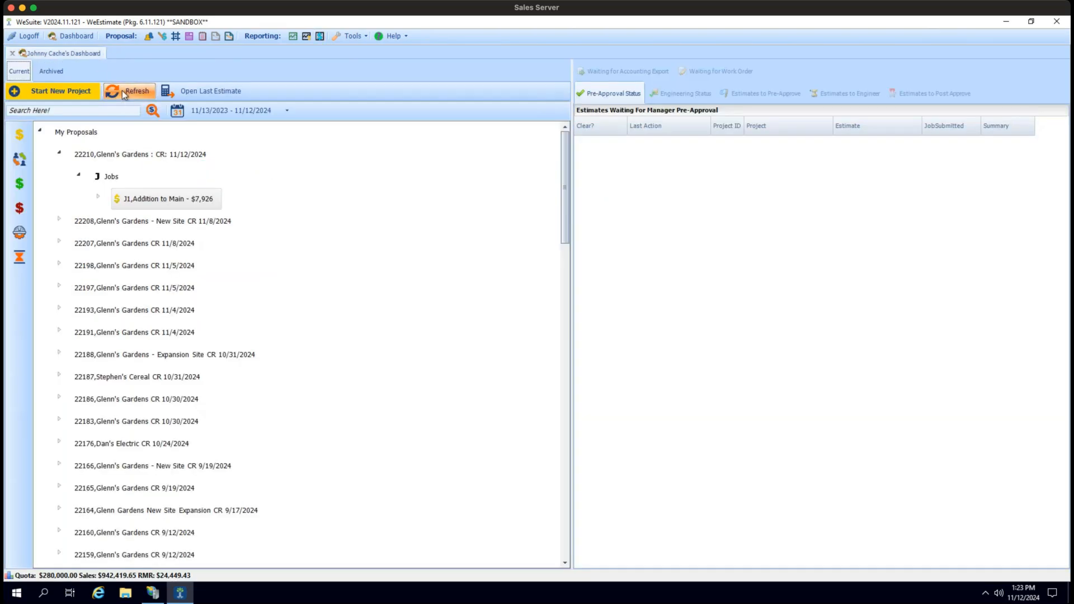
left_click(123, 90)
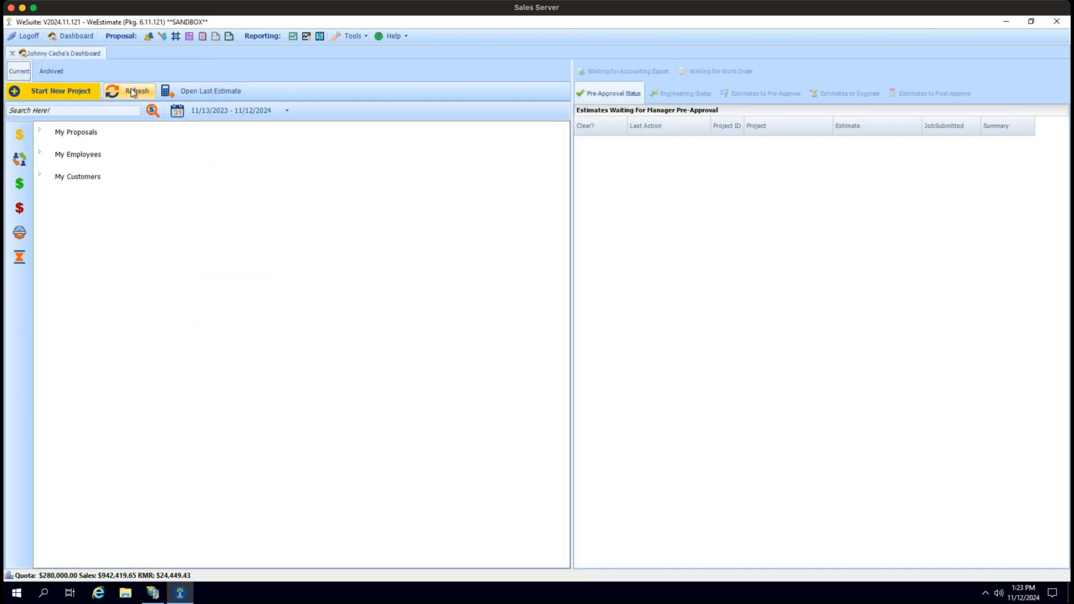
Check the sales user's commission plan in System Configuration, finding the user by last name, and save and close the record.
left_click(357, 38)
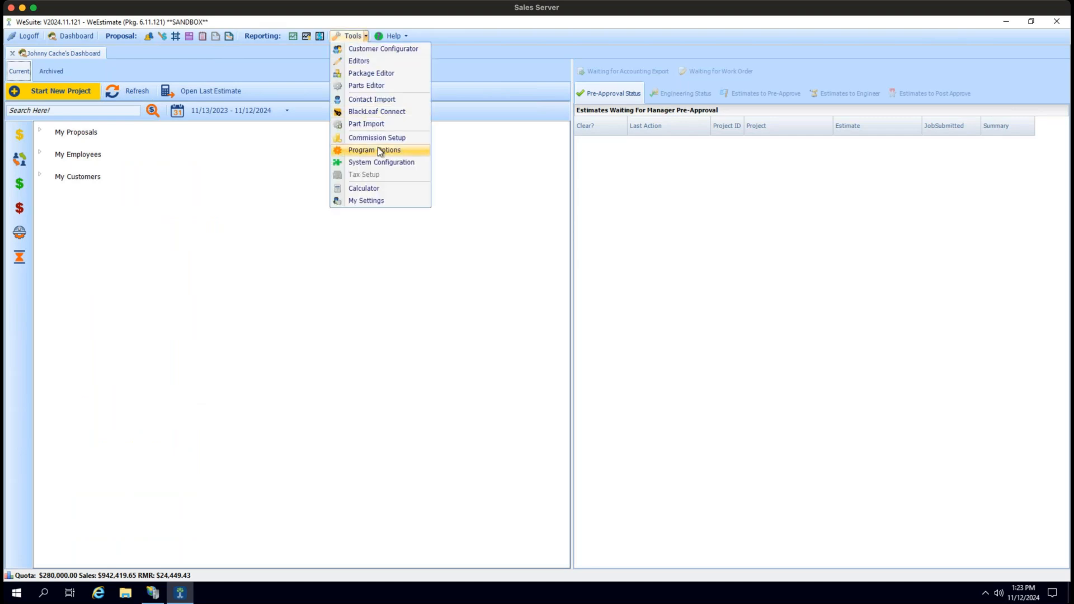
left_click(379, 163)
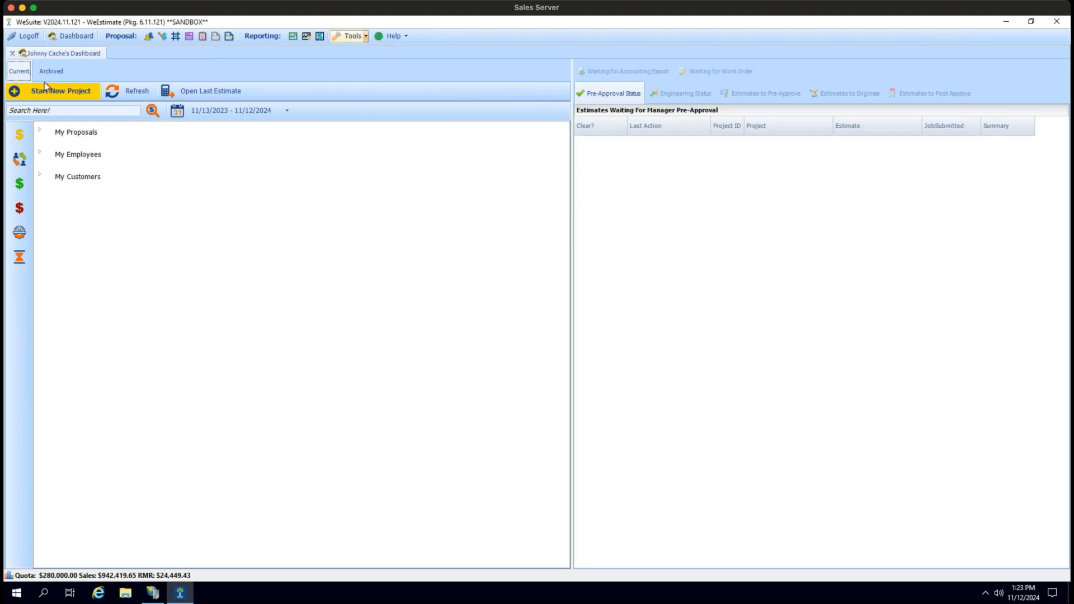
type("cache")
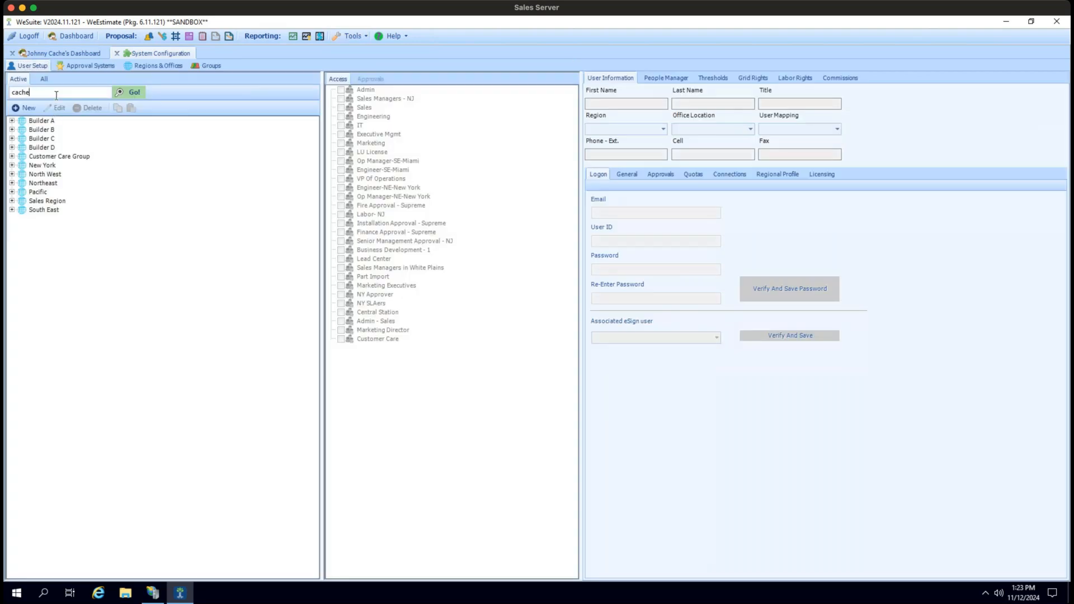
key("Return")
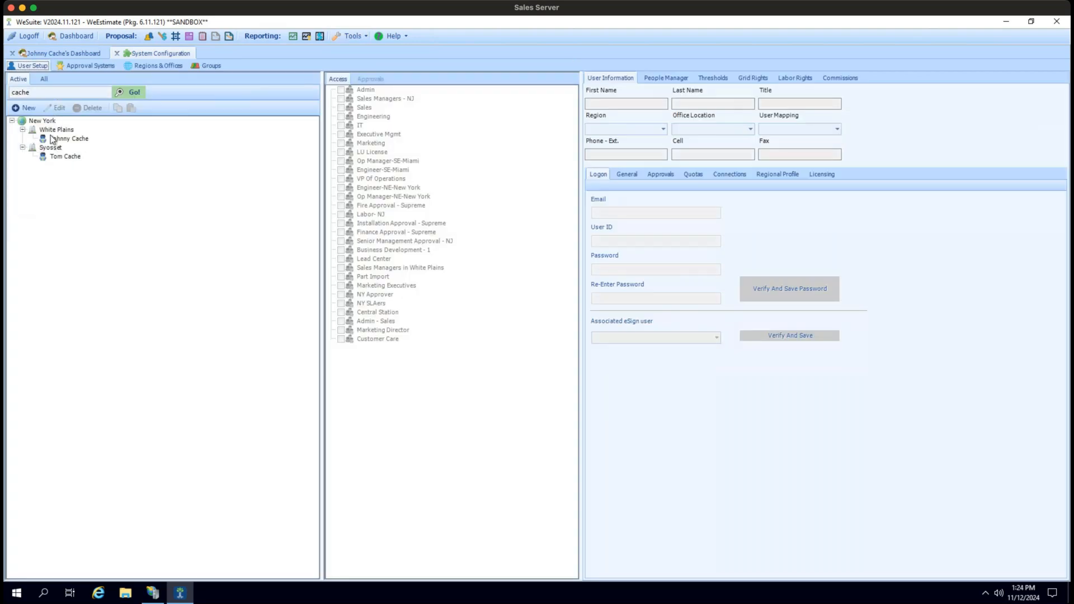
left_click(58, 139)
left_click(57, 109)
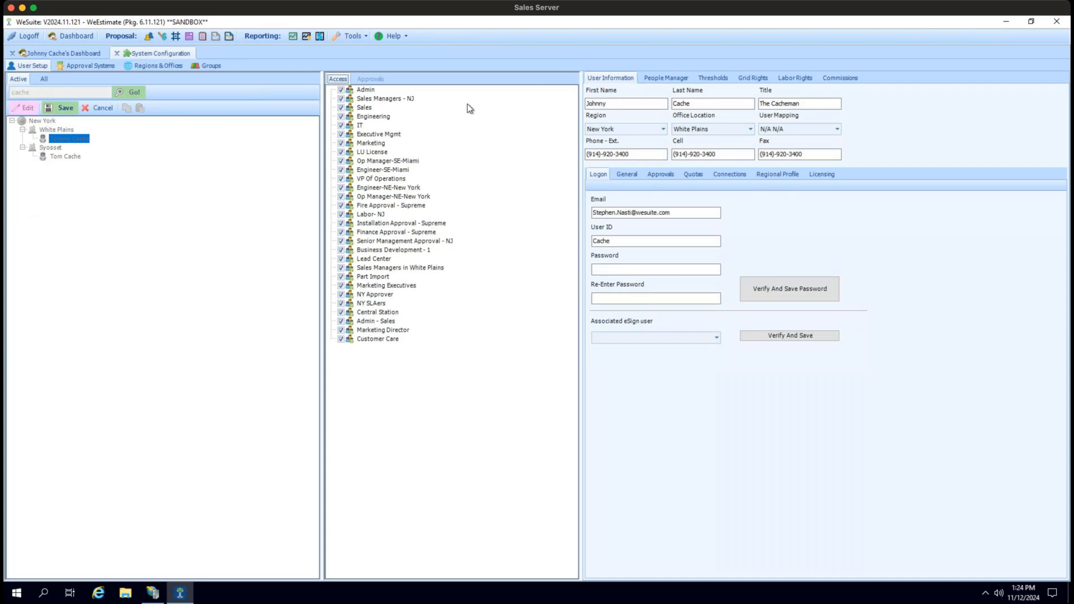
left_click(838, 79)
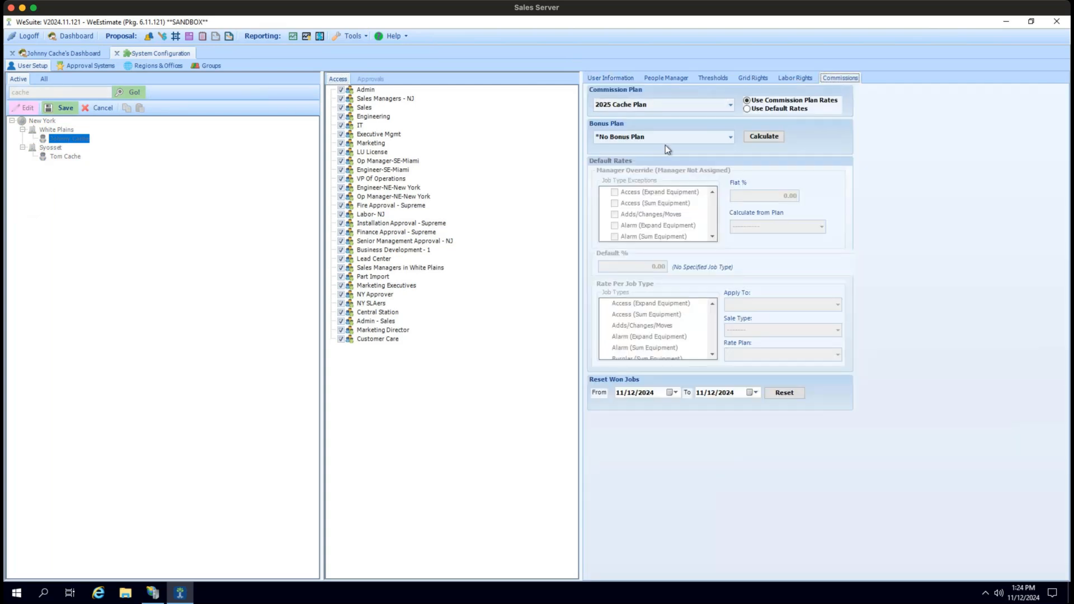
left_click(59, 109)
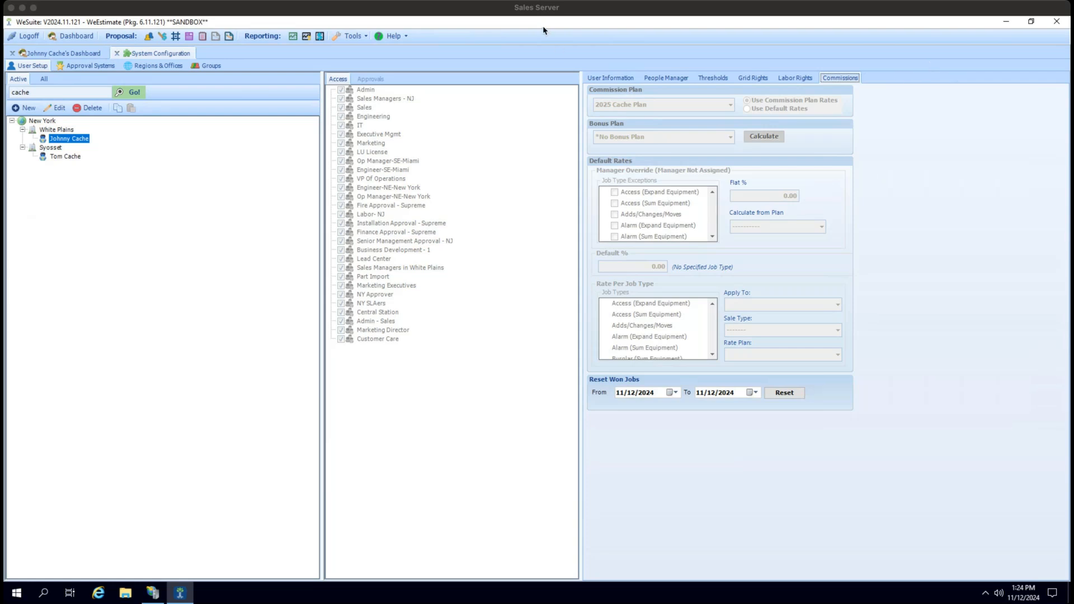
left_click(485, 3)
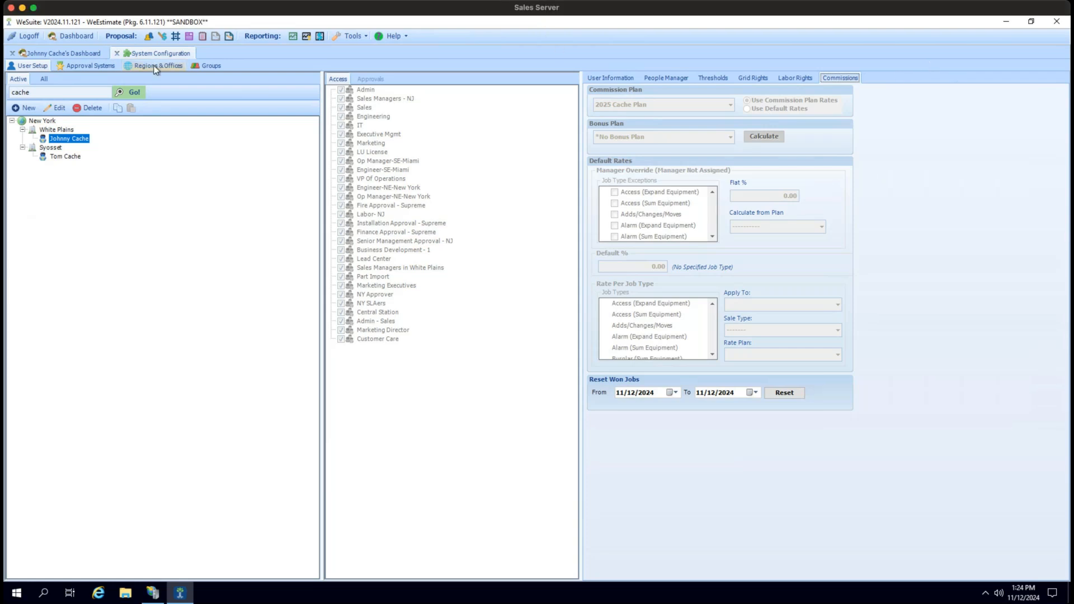
left_click(117, 52)
Open the Addition to Main job estimate of the Glenn's Gardens CR 11/12/2024 proposal.
left_click(40, 130)
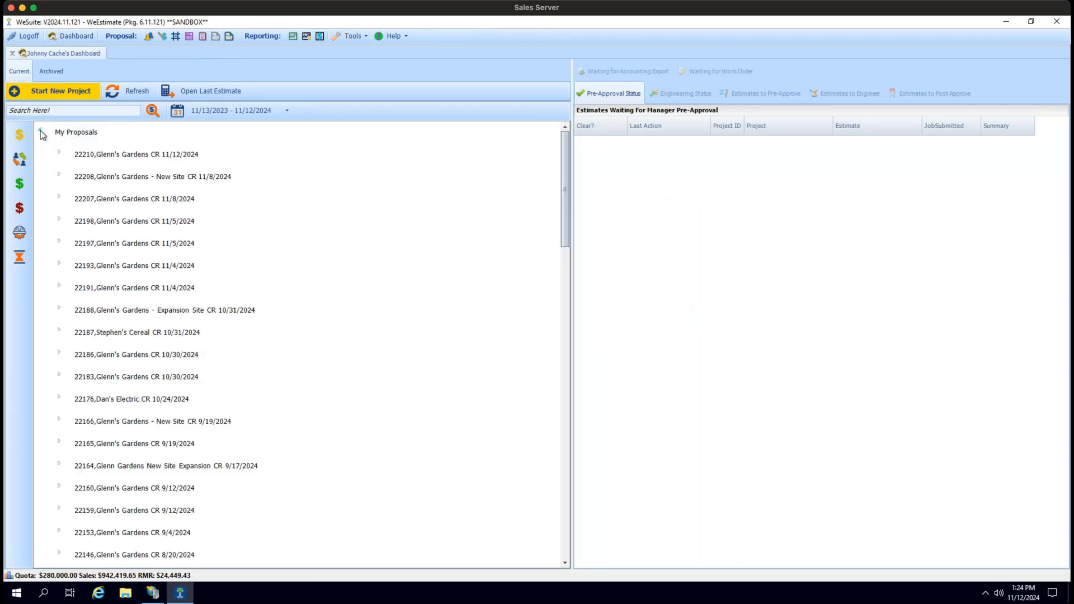
left_click(58, 152)
left_click(163, 198)
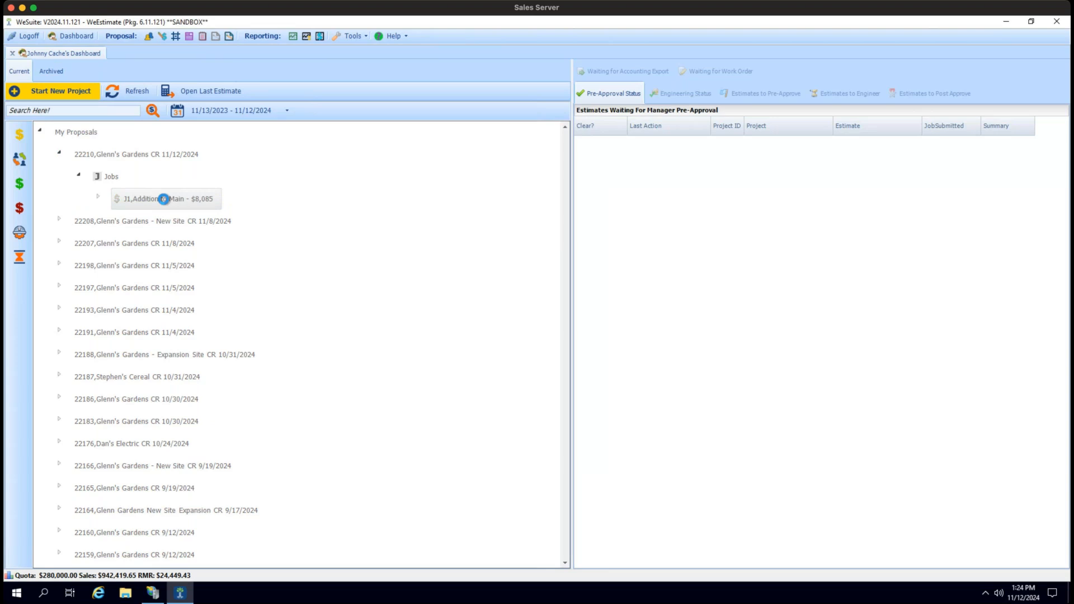
double_click(163, 198)
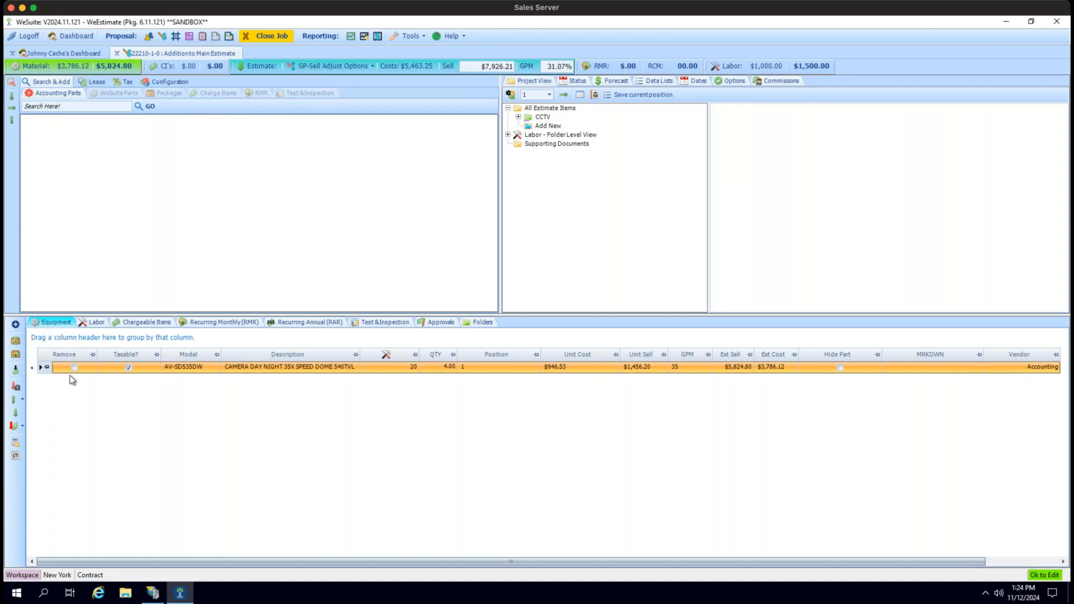
Remove the speed dome camera from the equipment and add 15 Aiphone AJ-GFVA camera modules to the CCTV folder.
left_click(74, 368)
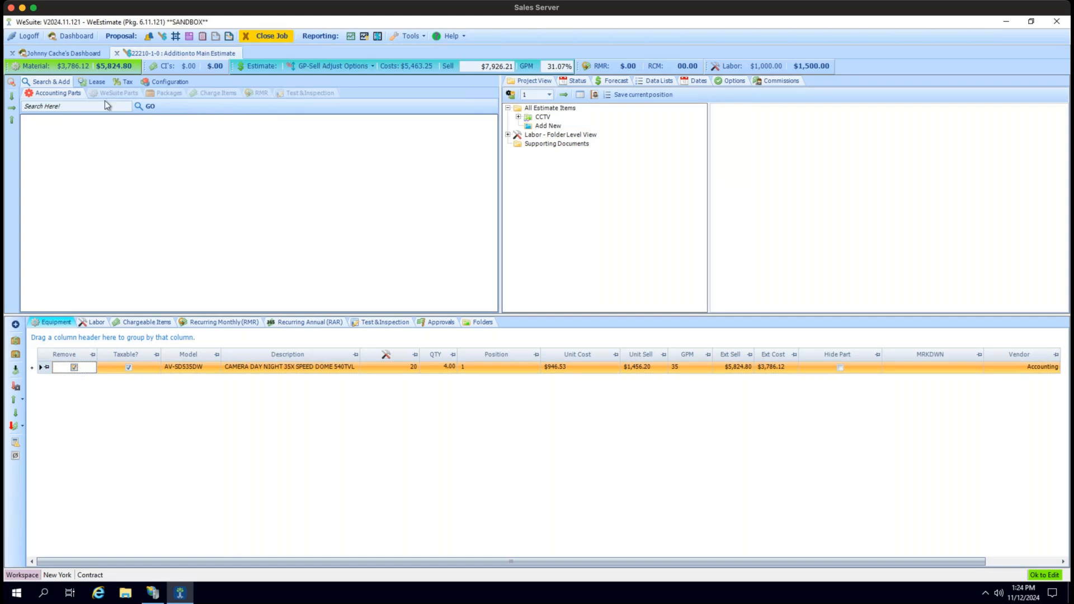
left_click(60, 105)
type("camera")
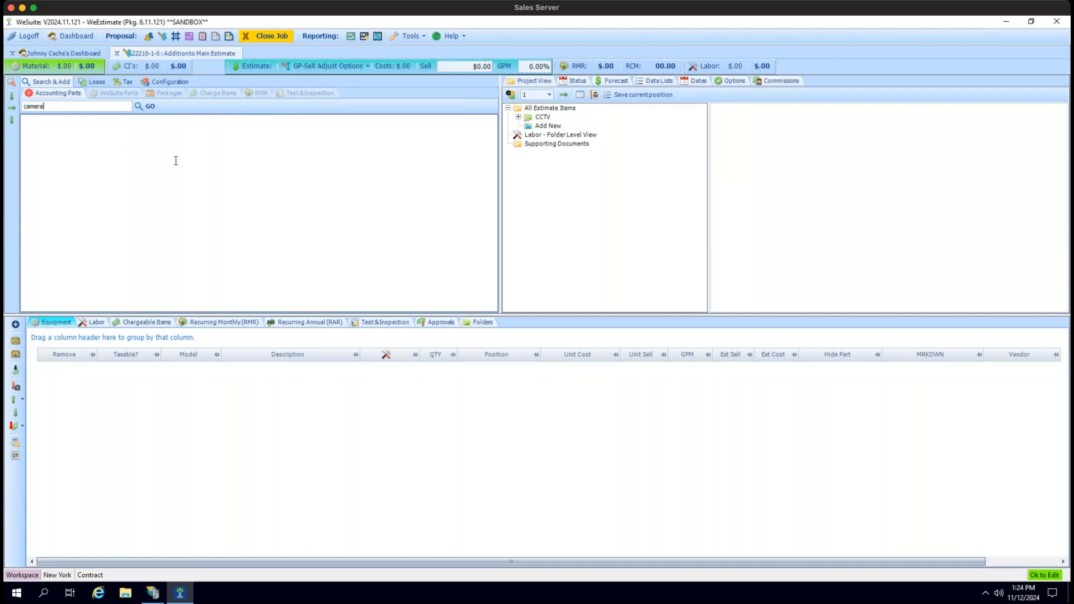
key("Return")
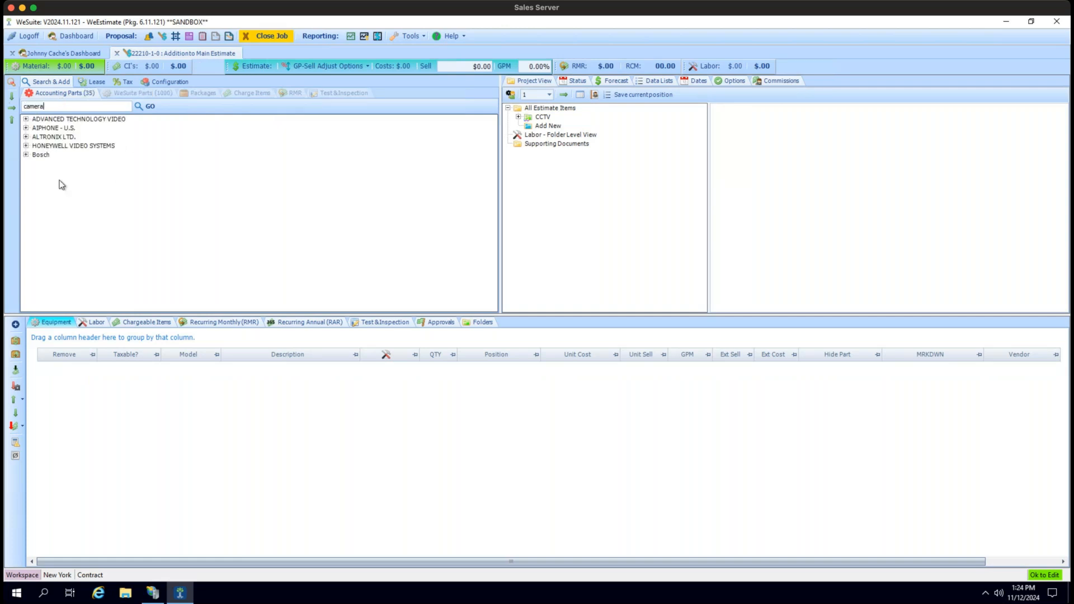
left_click(26, 128)
left_click_drag(64, 137, 543, 118)
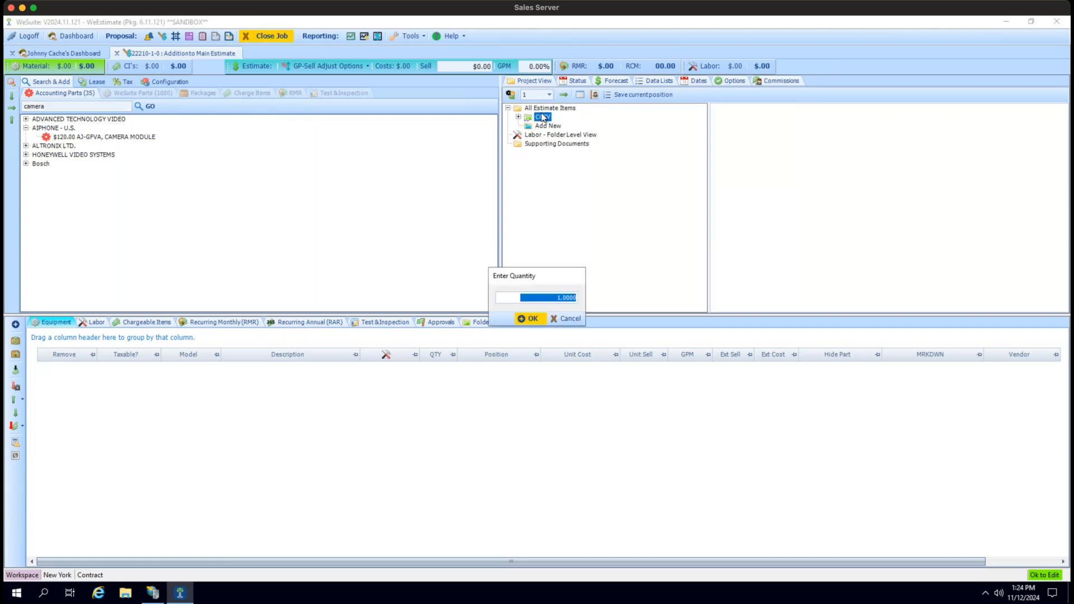
key("Return")
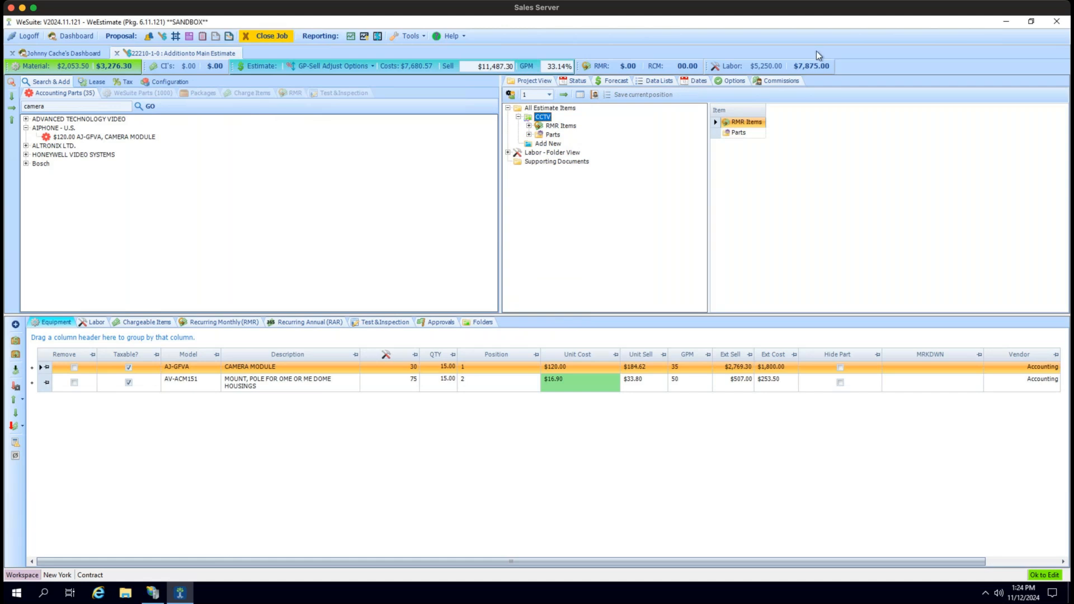
Check the estimate's commission amounts, commission splits, production splits and manual adjustment settings.
left_click(783, 82)
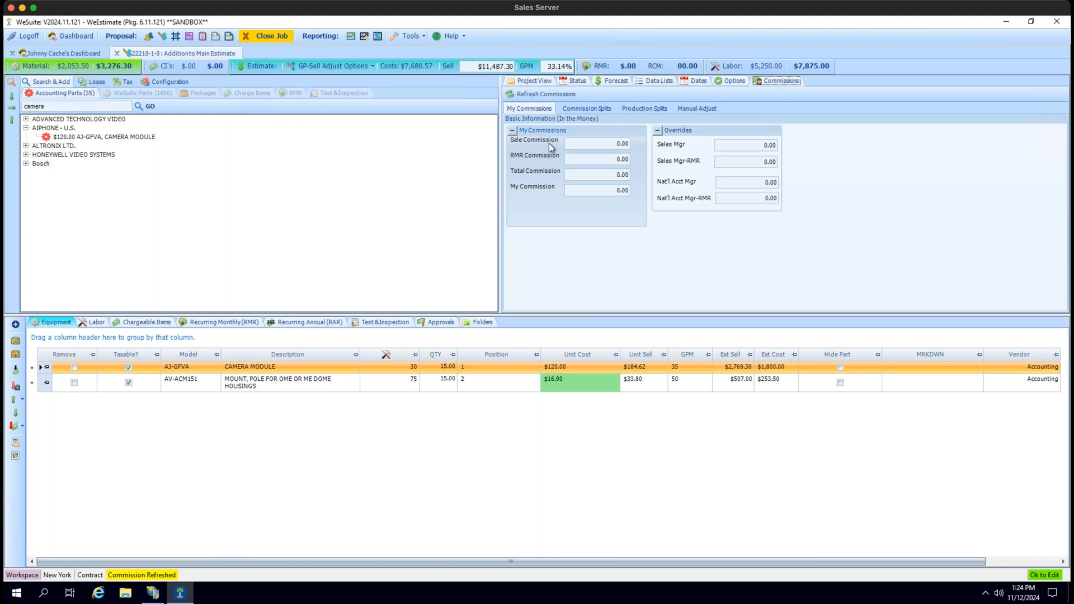
left_click(577, 109)
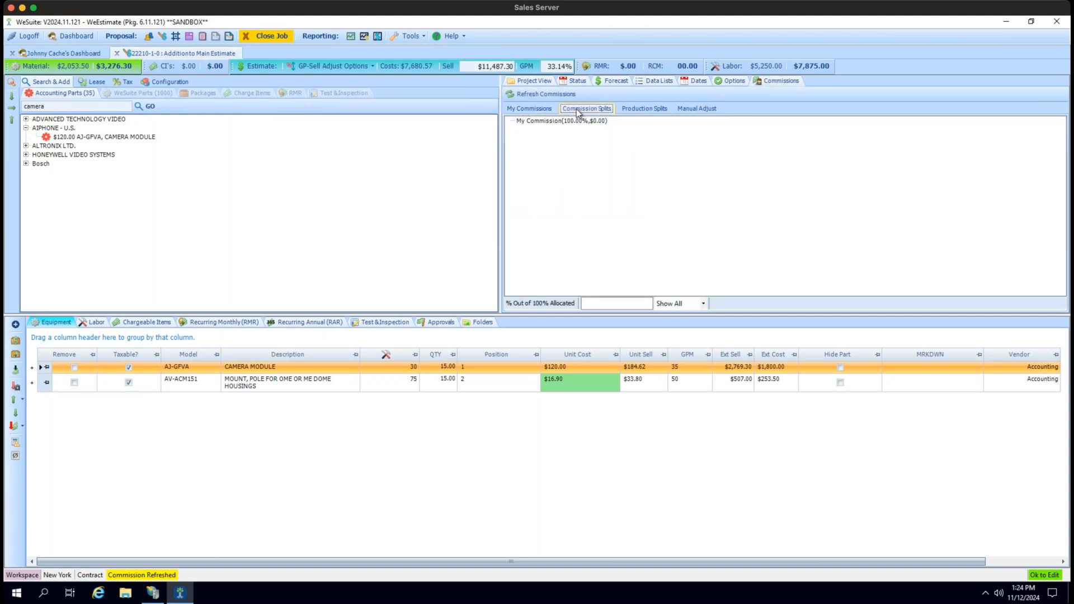
left_click(644, 109)
left_click(690, 110)
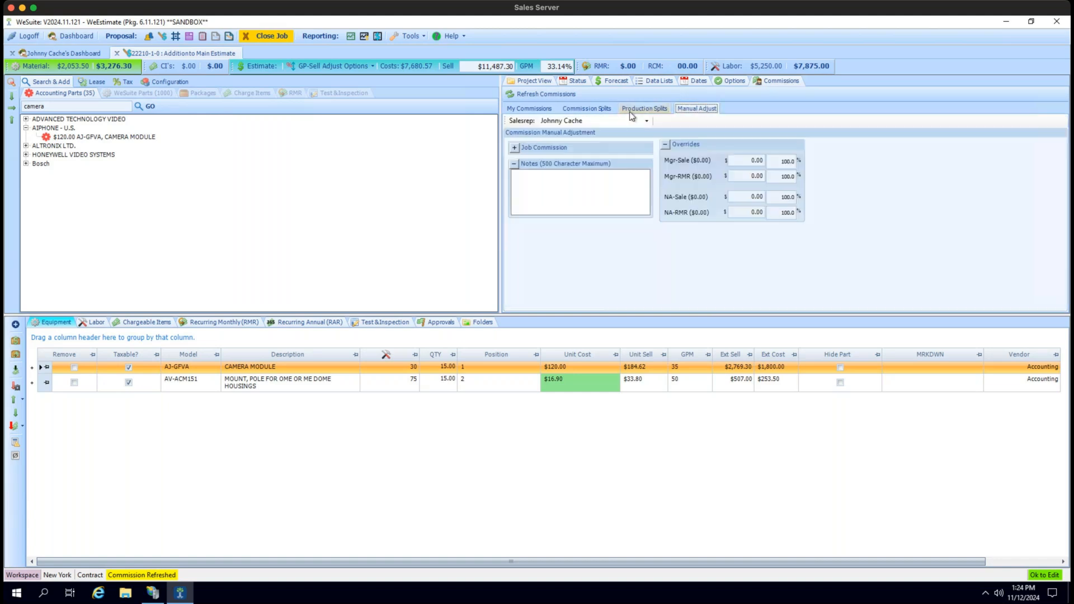
left_click(607, 110)
left_click(539, 109)
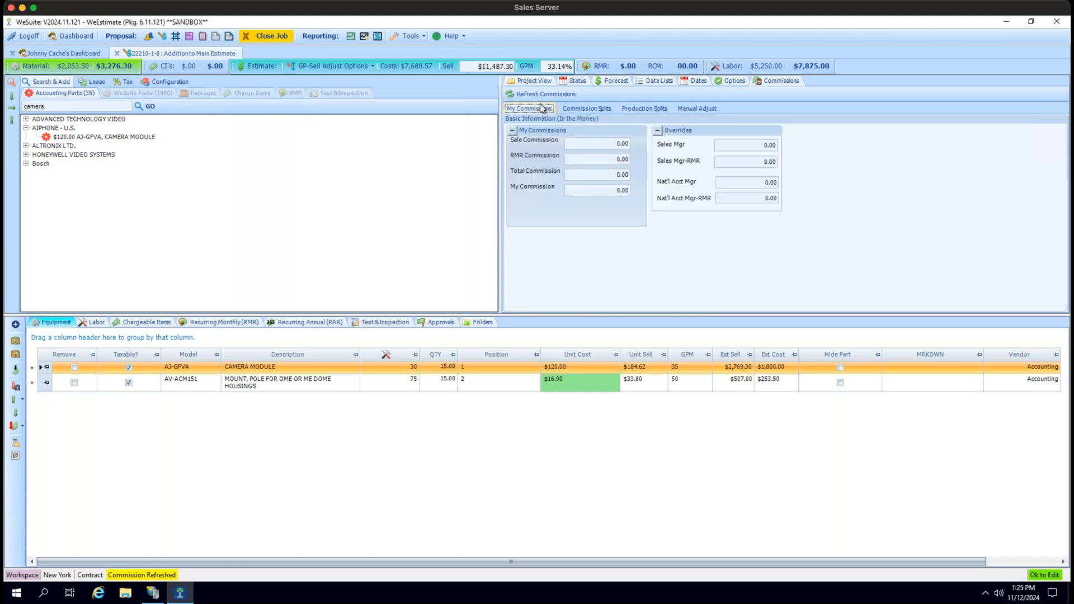
Open Commission Setup and System Configuration, search the users by the sales user's last name and start editing that user.
left_click(401, 36)
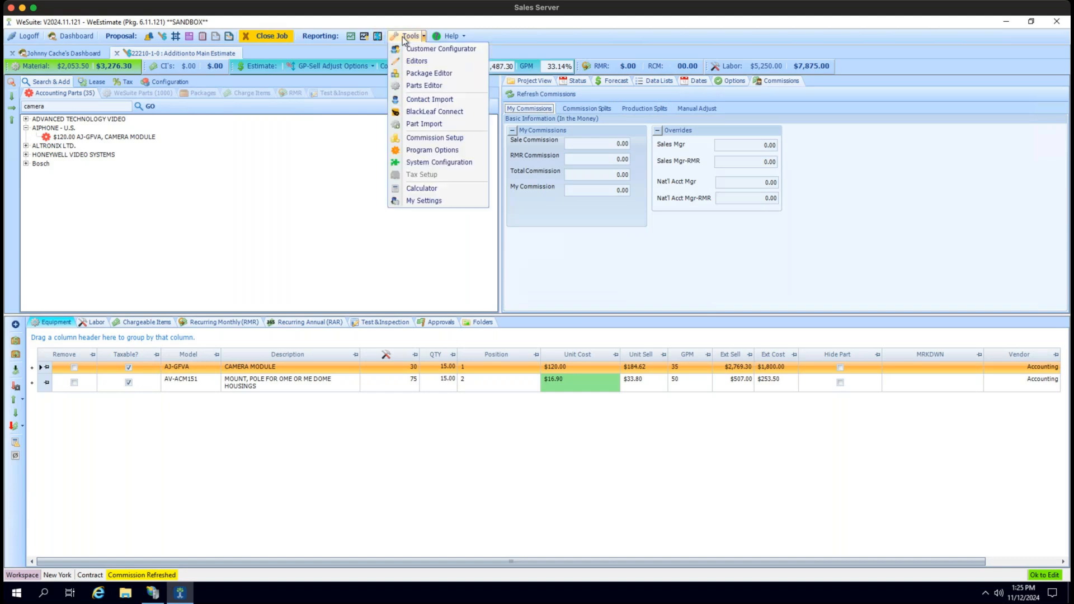
left_click(421, 146)
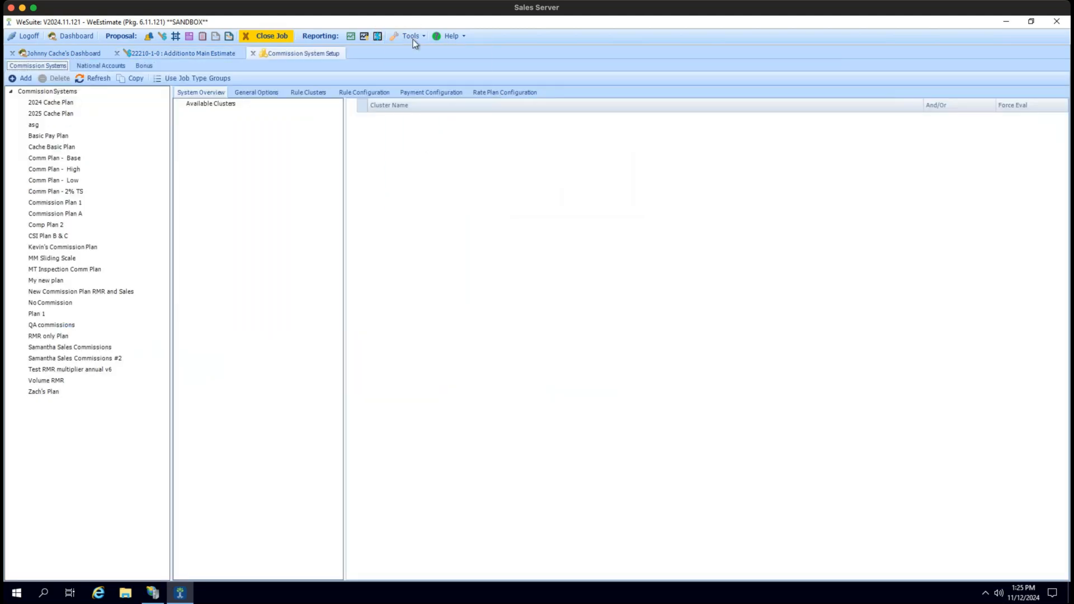
left_click(413, 37)
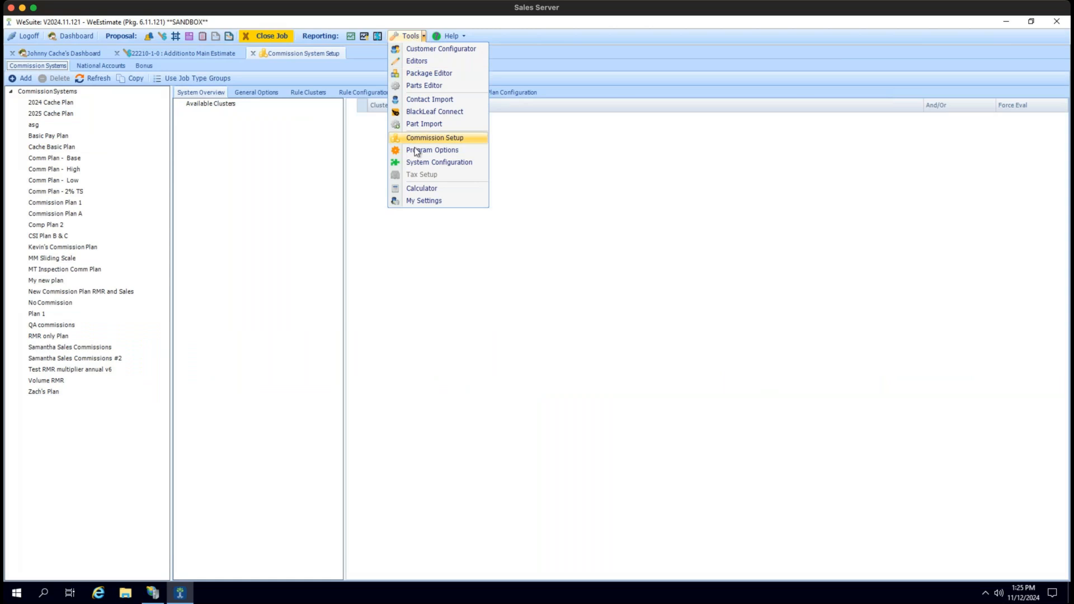
left_click(419, 163)
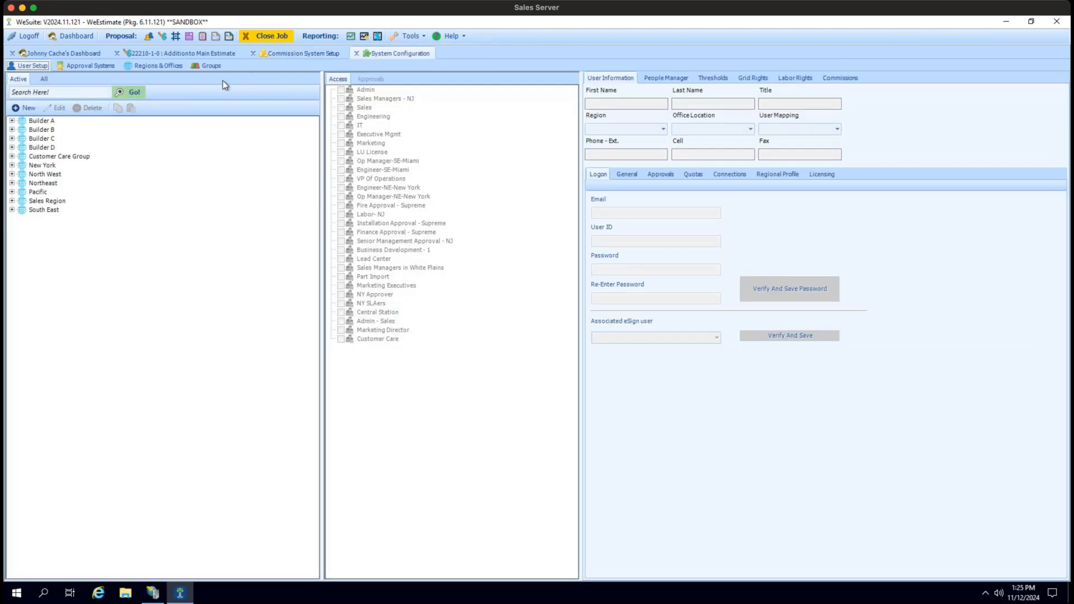
left_click(70, 94)
type("cache")
key("Return")
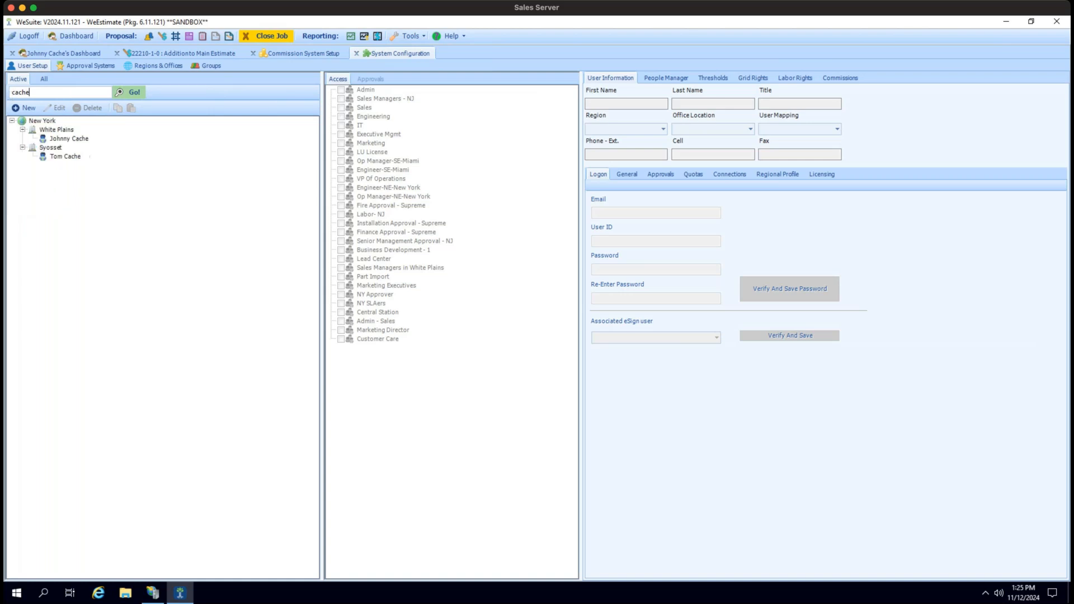
left_click(66, 139)
left_click(56, 107)
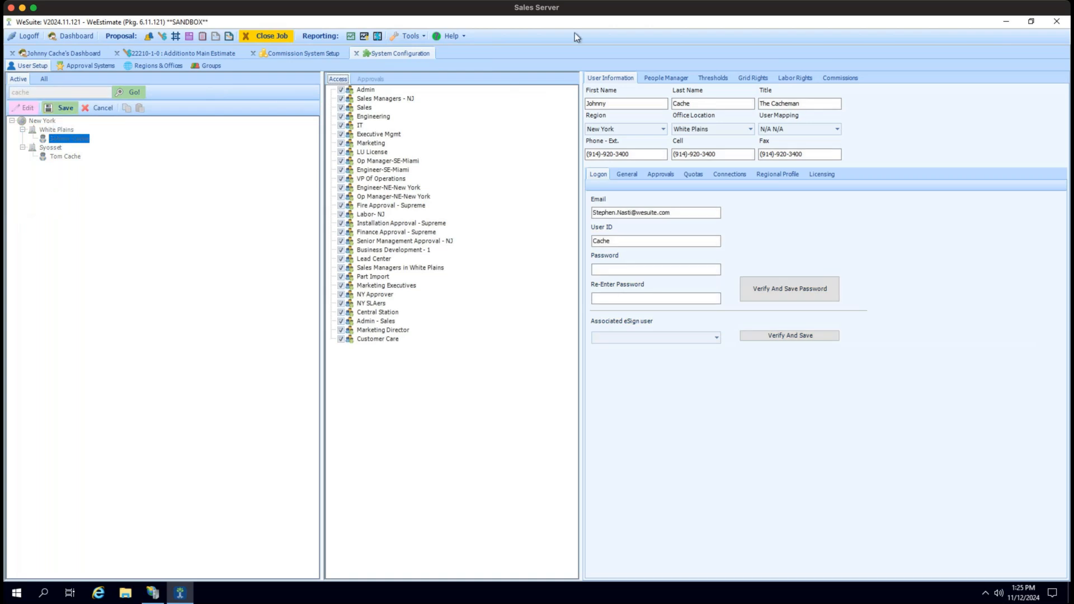
Assign the 2024 Cache Plan as the sales user's commission plan and save the user.
left_click(836, 78)
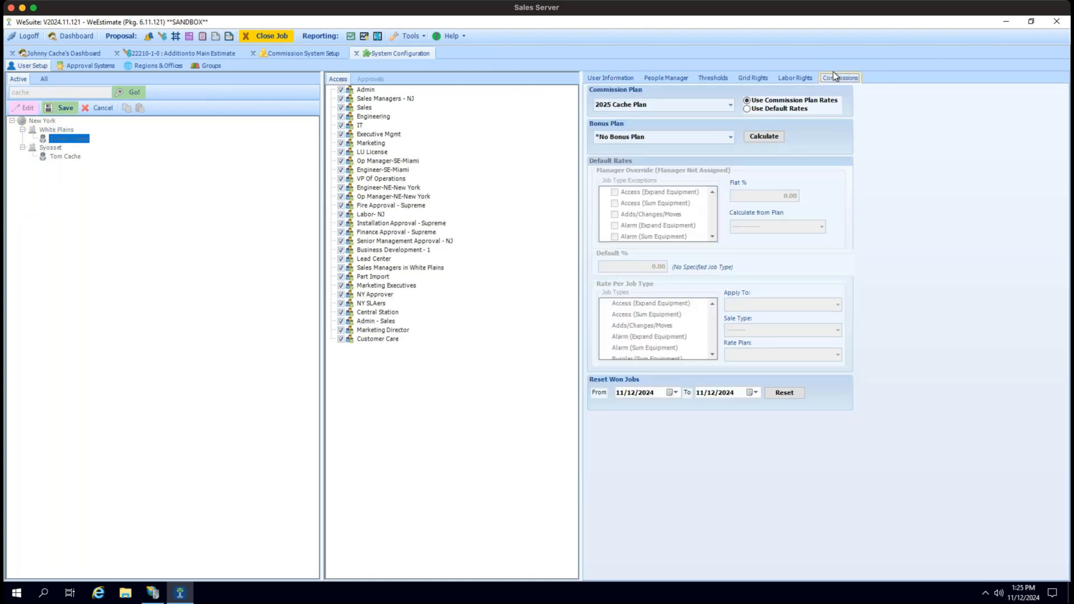
left_click(731, 105)
scroll(683, 168, "up", 7)
scroll(681, 163, "down", 7)
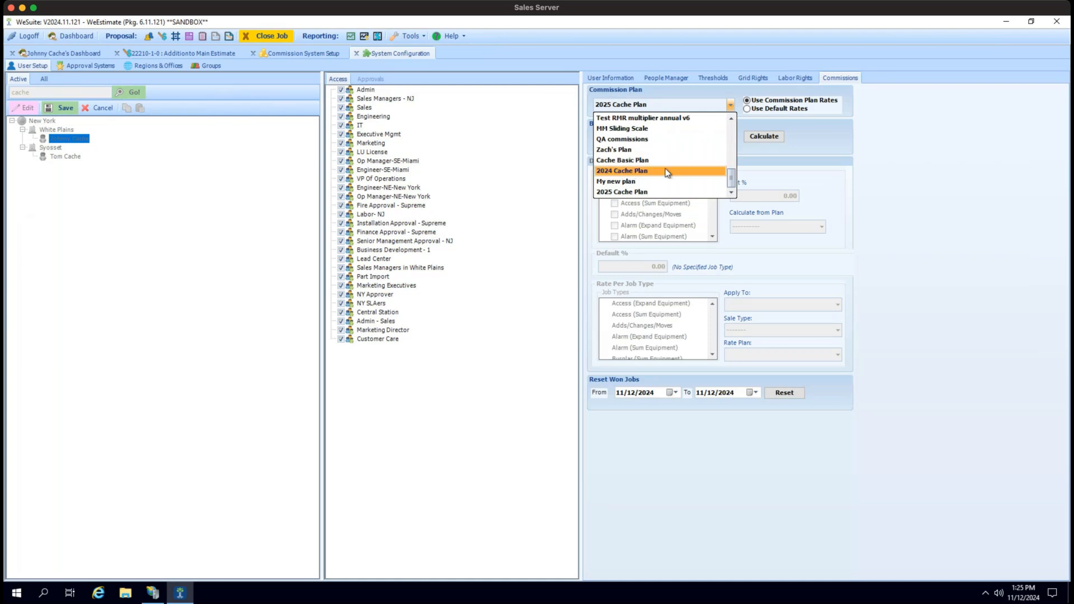
left_click(666, 170)
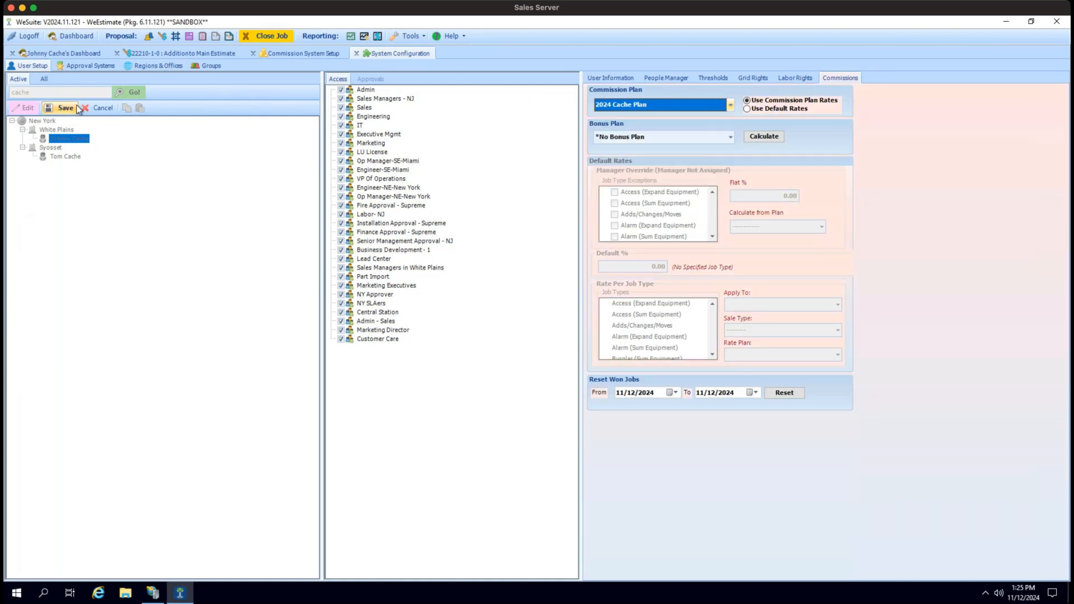
left_click(77, 108)
left_click(615, 351)
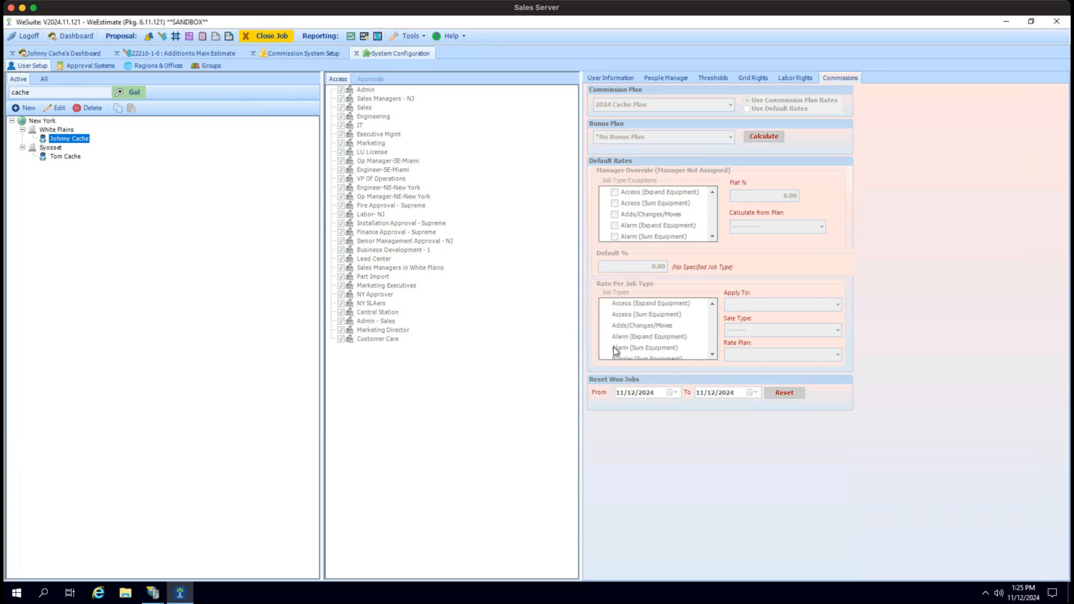
Close the Addition to Main estimate, refresh the dashboard, reopen the last estimate and refresh its commissions.
left_click(117, 53)
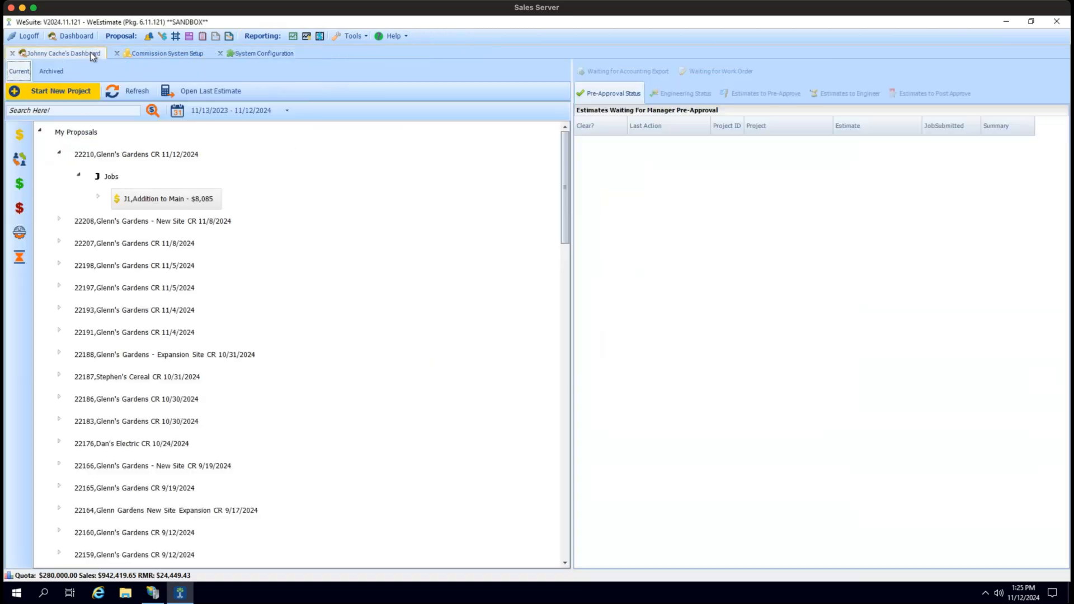
left_click(118, 93)
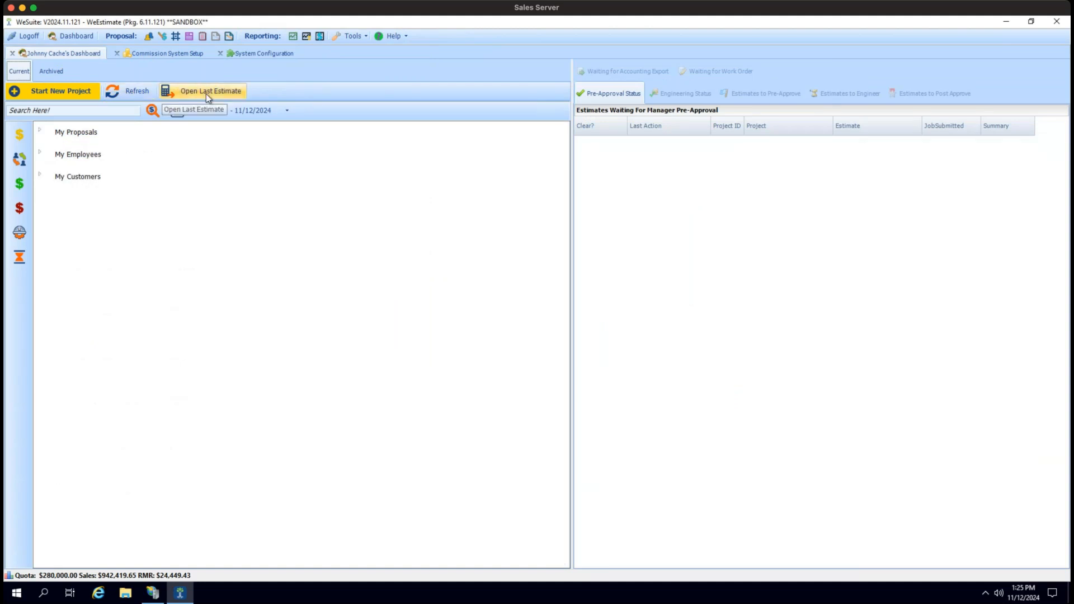
left_click(206, 93)
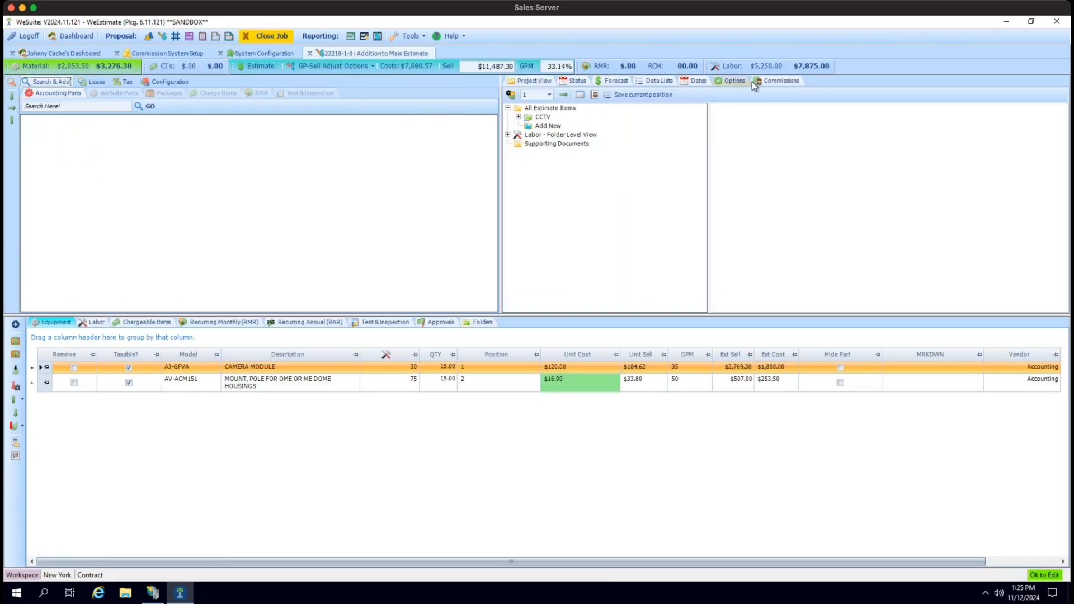
left_click(767, 81)
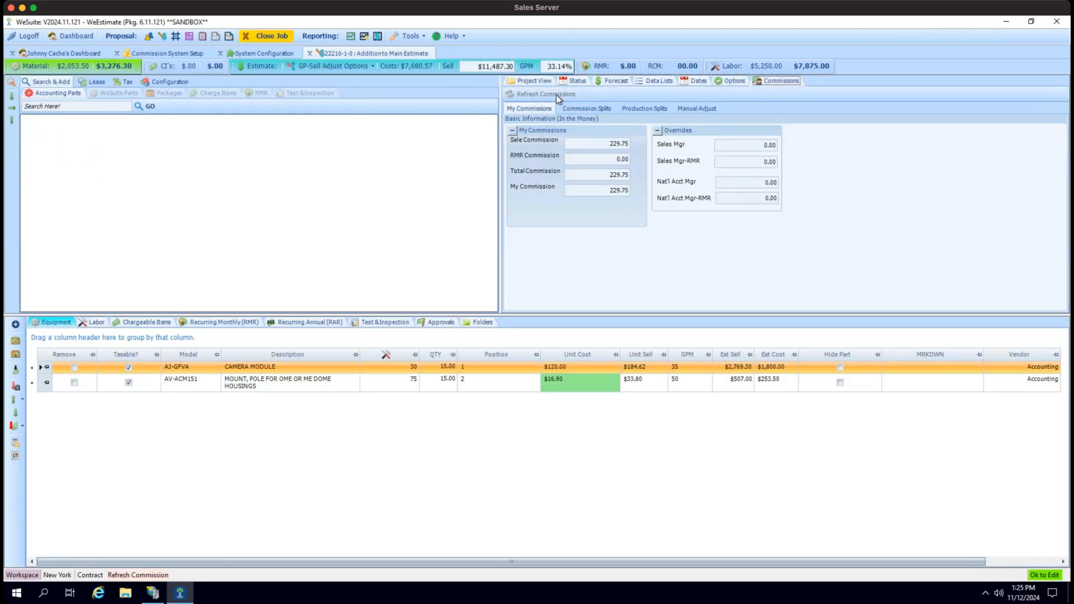
left_click(556, 95)
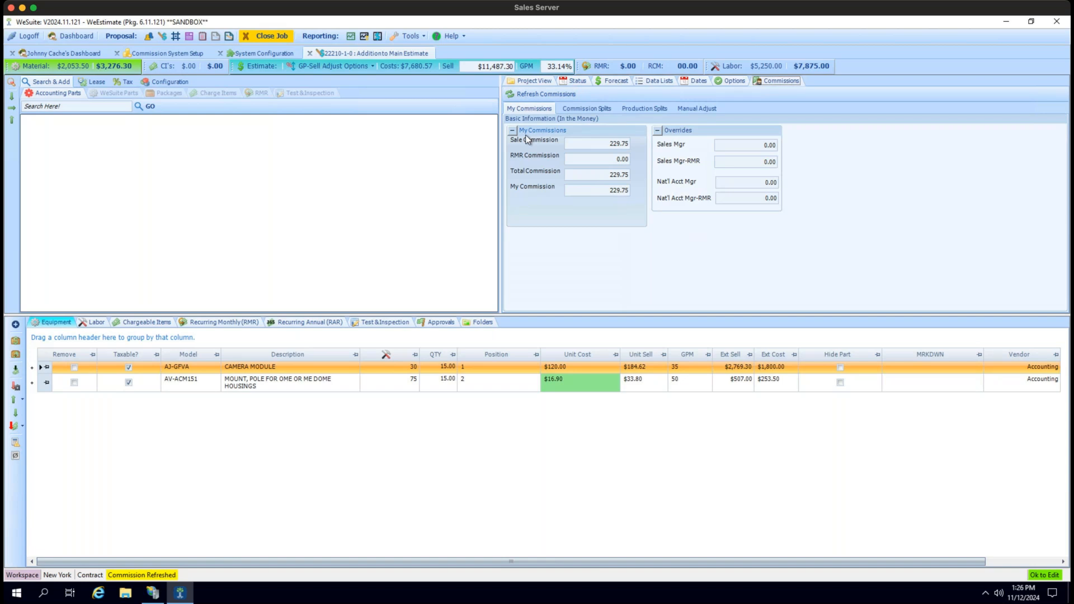
left_click(524, 95)
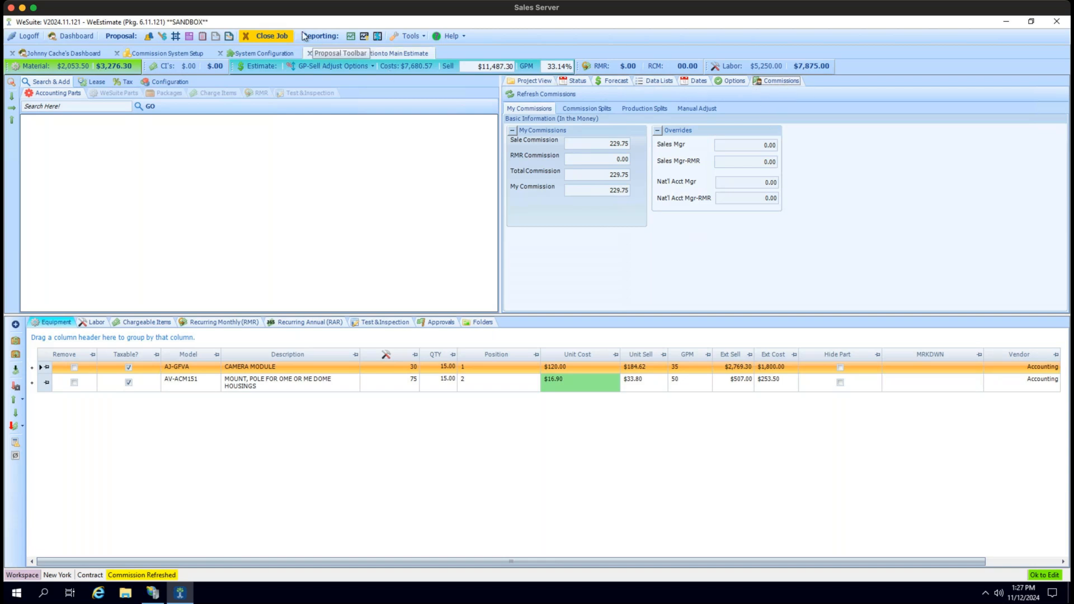
Check the people managed by the sales user, and close the estimate and System Configuration.
left_click(275, 52)
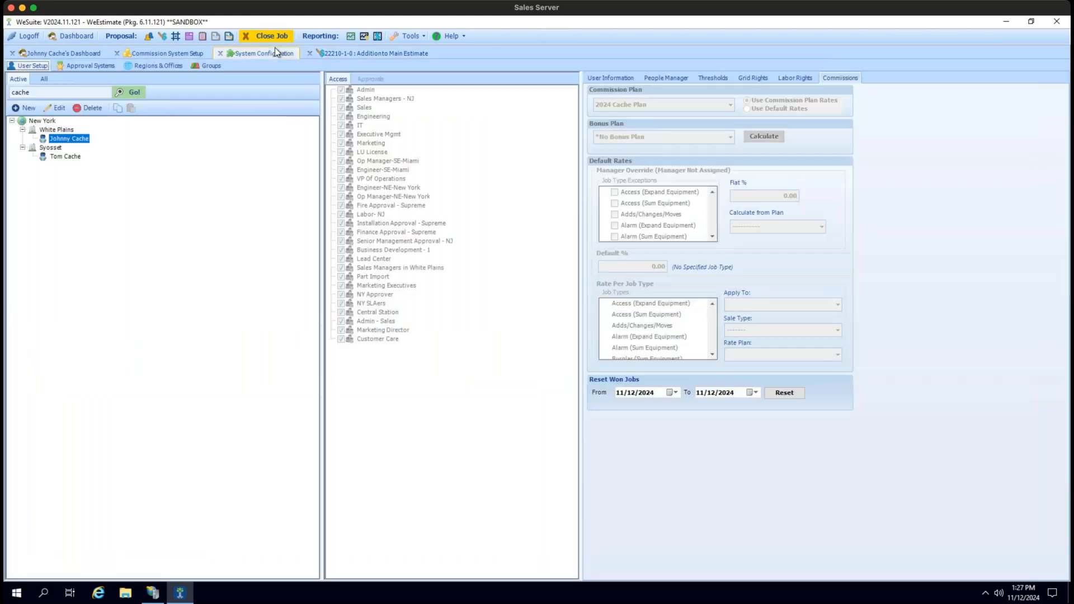
left_click(658, 79)
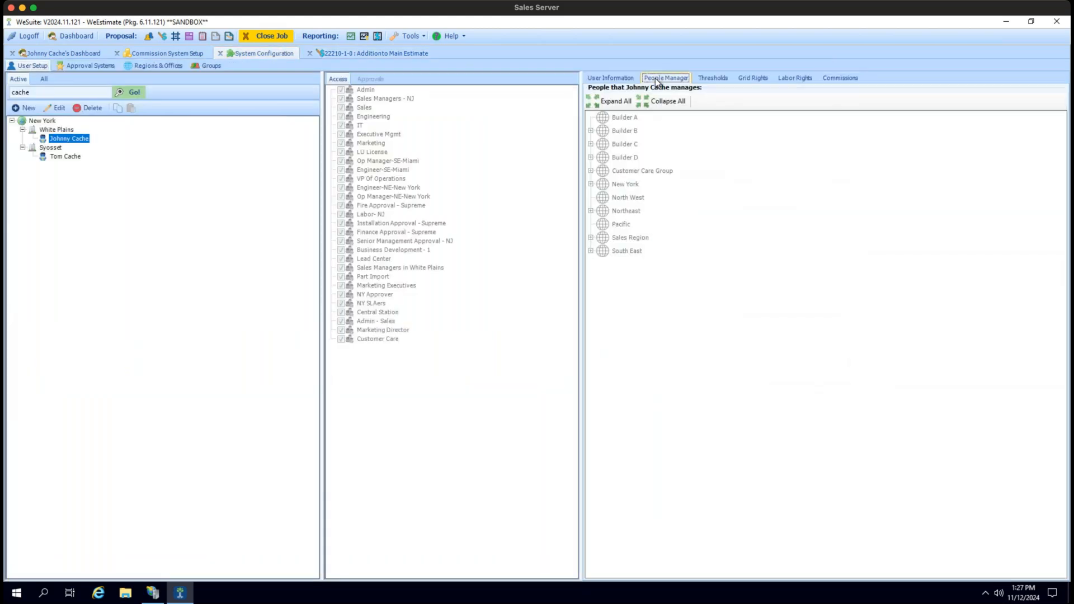
left_click(354, 54)
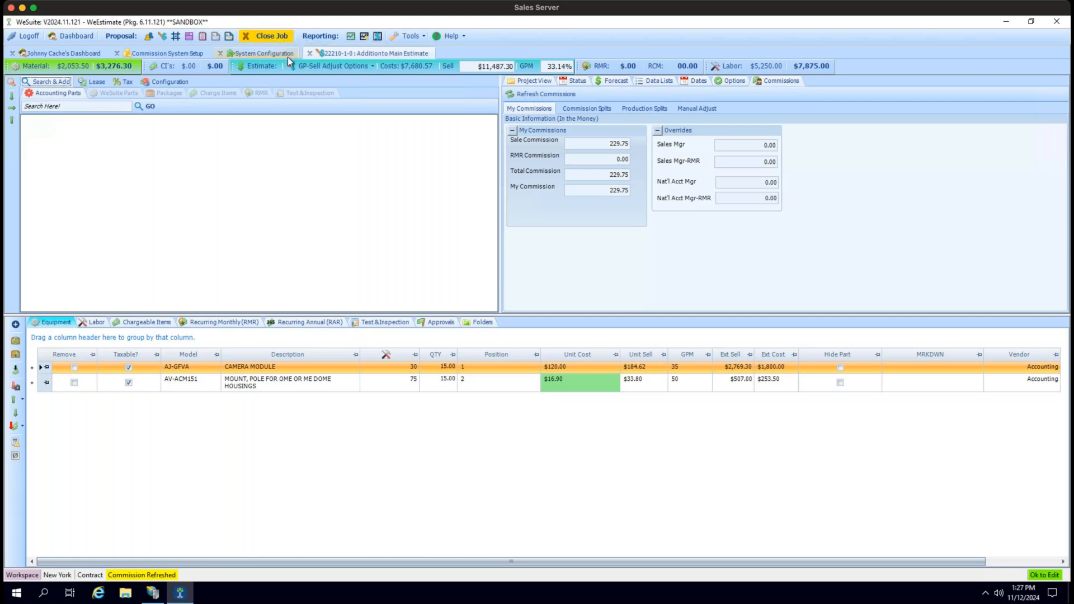
left_click(222, 54)
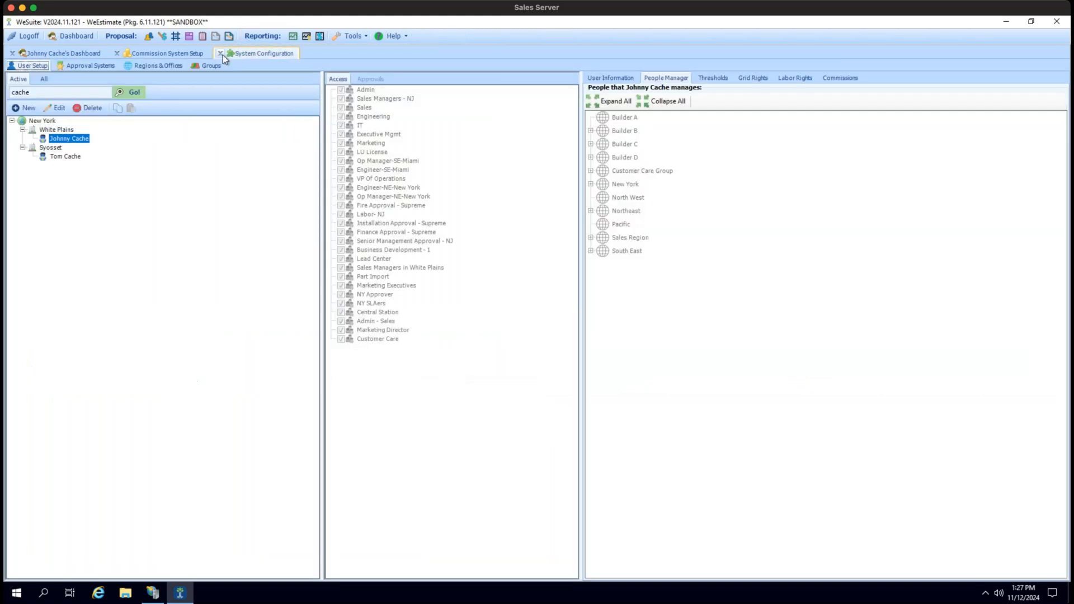
left_click(222, 54)
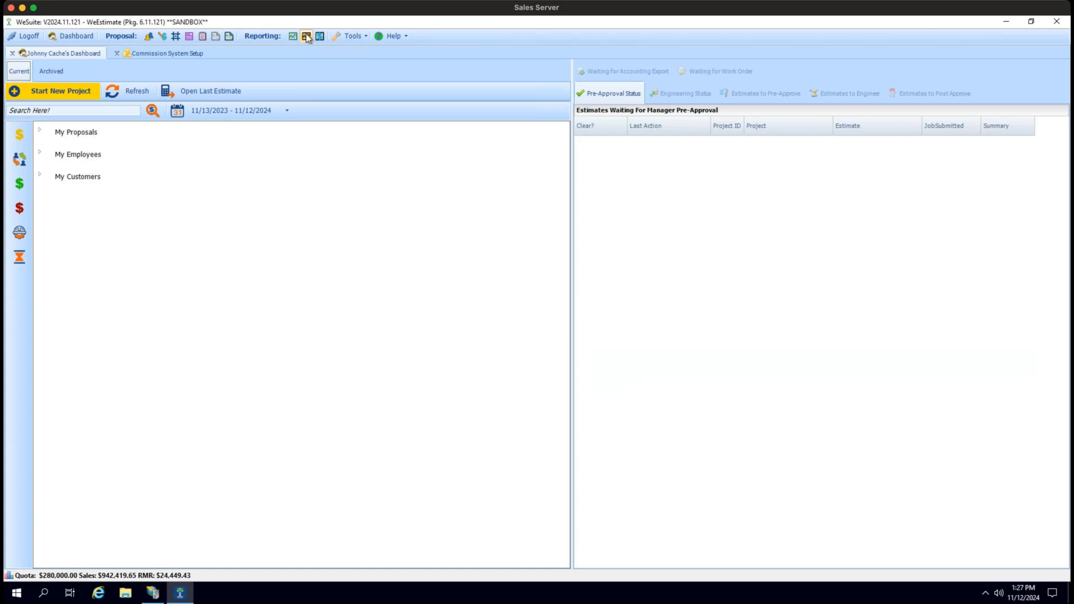
Open the Commission Universal Report Grid and include the second and fourth White Plains salespeople, filtered to Won jobs.
left_click(306, 37)
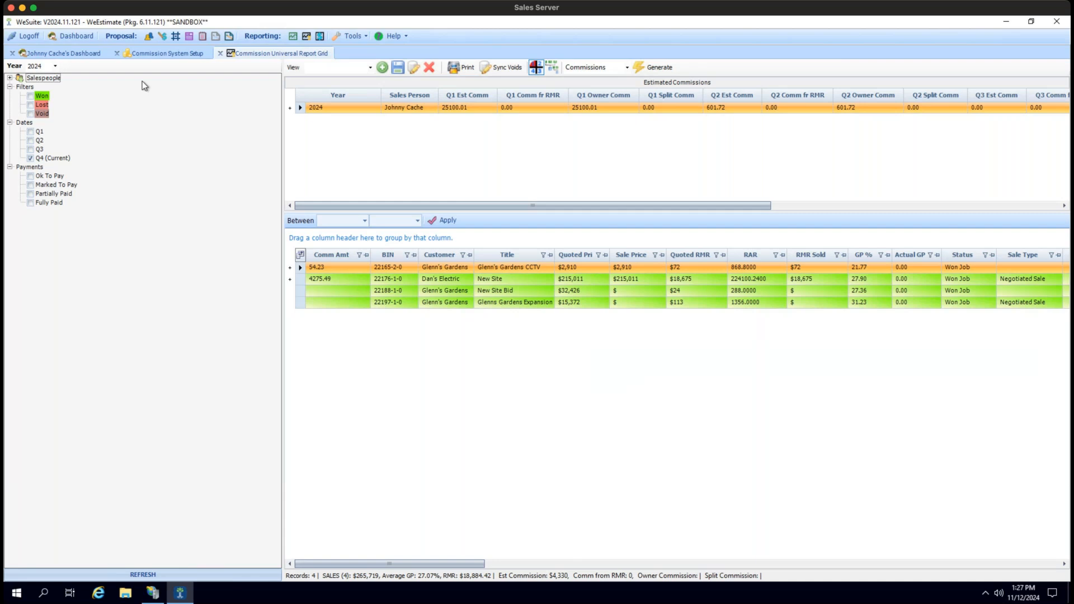
left_click(9, 78)
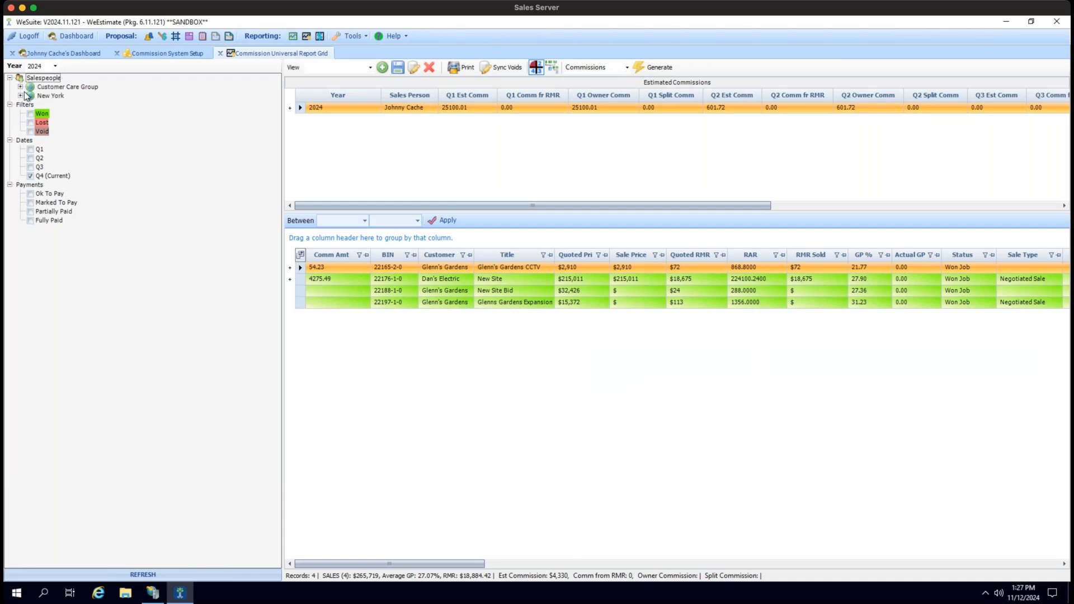
left_click(20, 87)
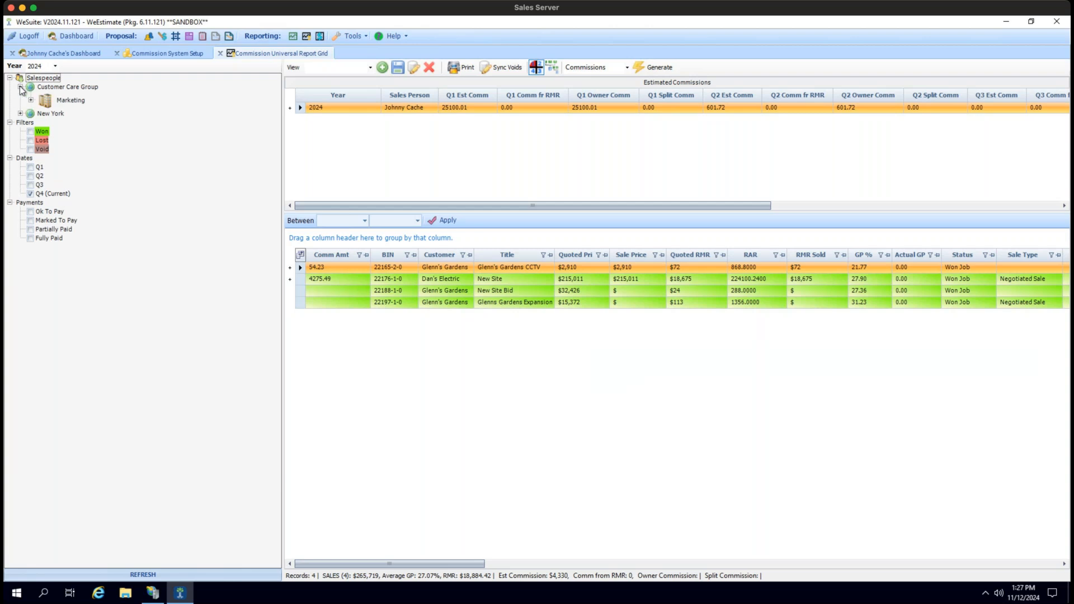
left_click(20, 114)
left_click(31, 127)
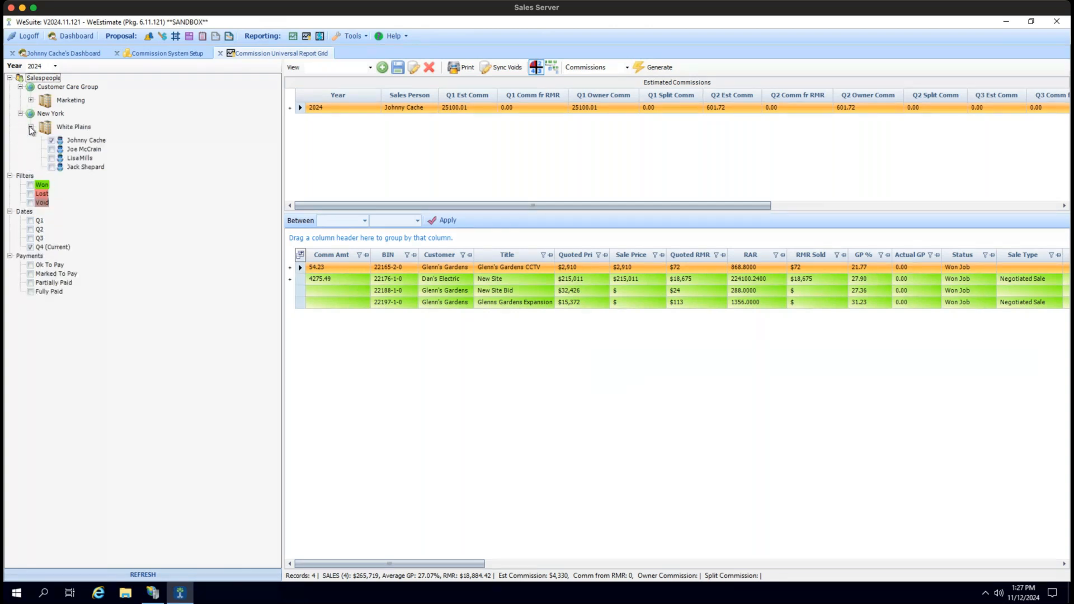
left_click(51, 167)
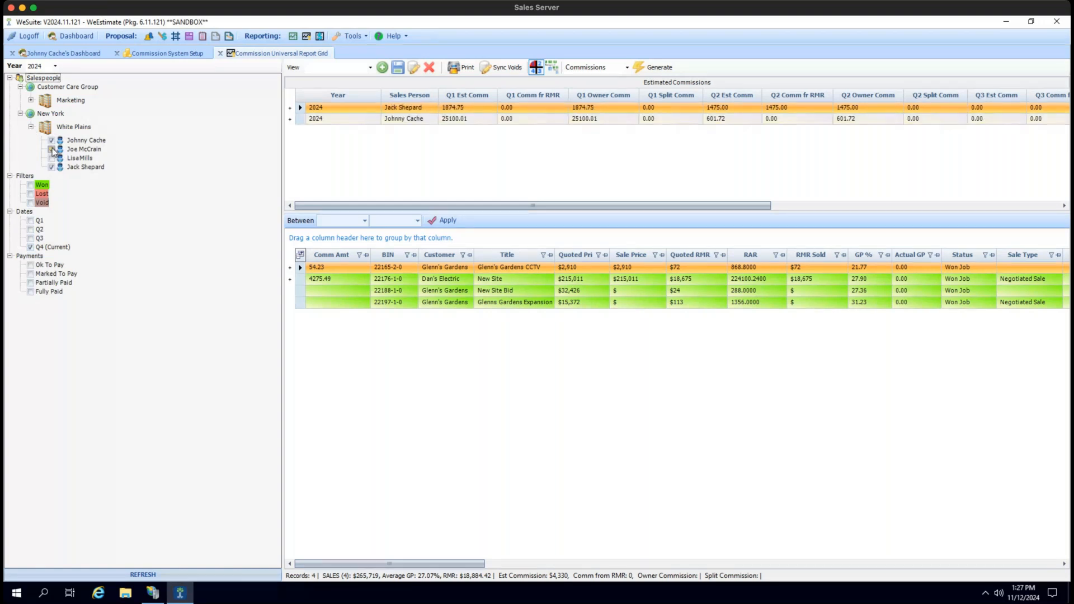
left_click(52, 149)
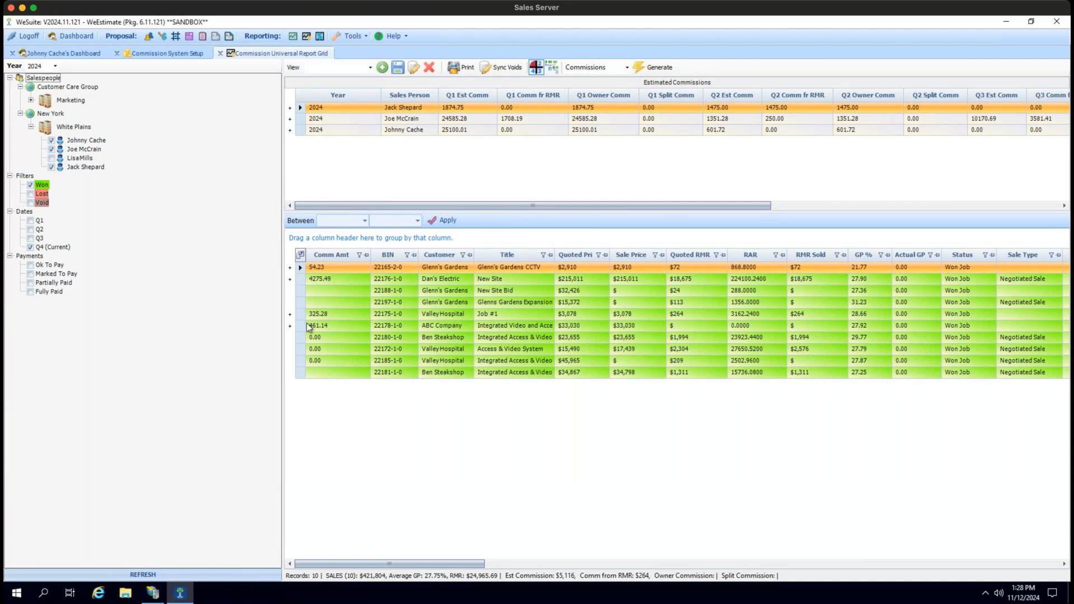
Expand the Glenn's Gardens CCTV job's commission detail, set its pay status to Marked To Pay and mark it as paid.
left_click(289, 269)
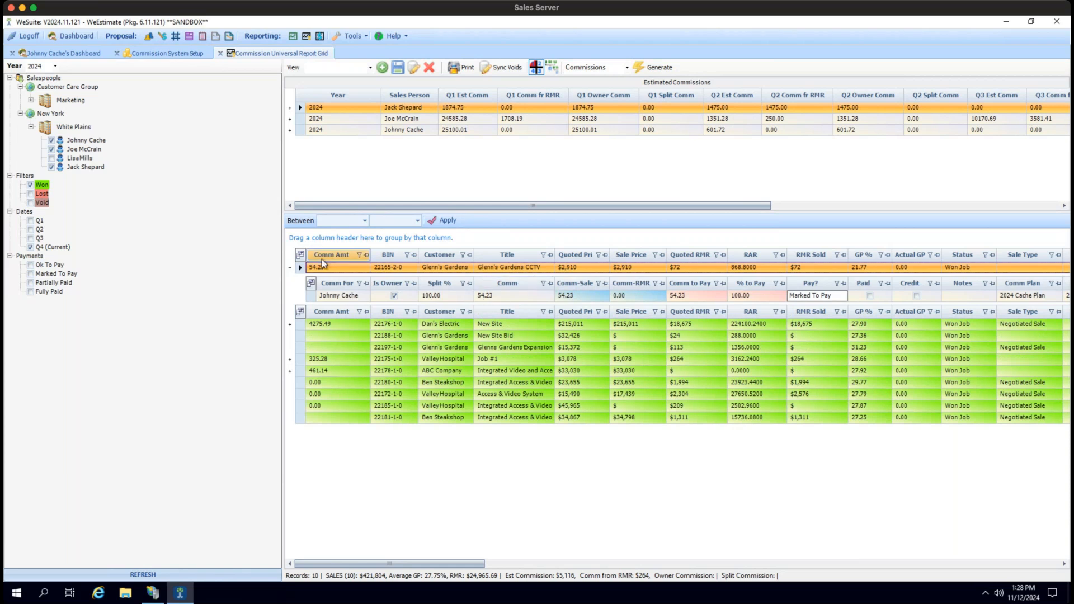
left_click(824, 295)
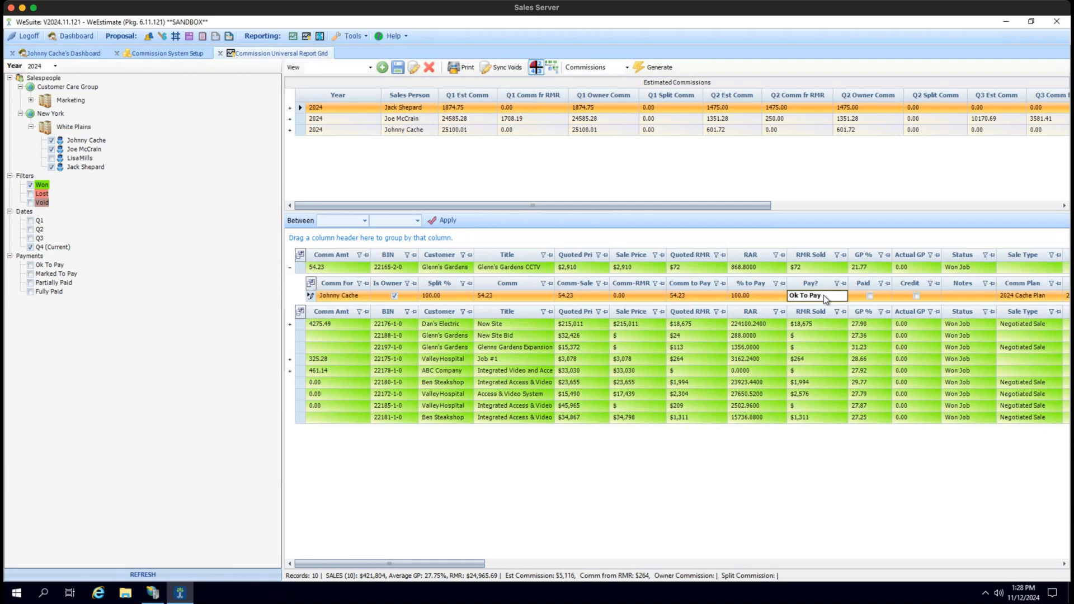
left_click(869, 298)
left_click(817, 297)
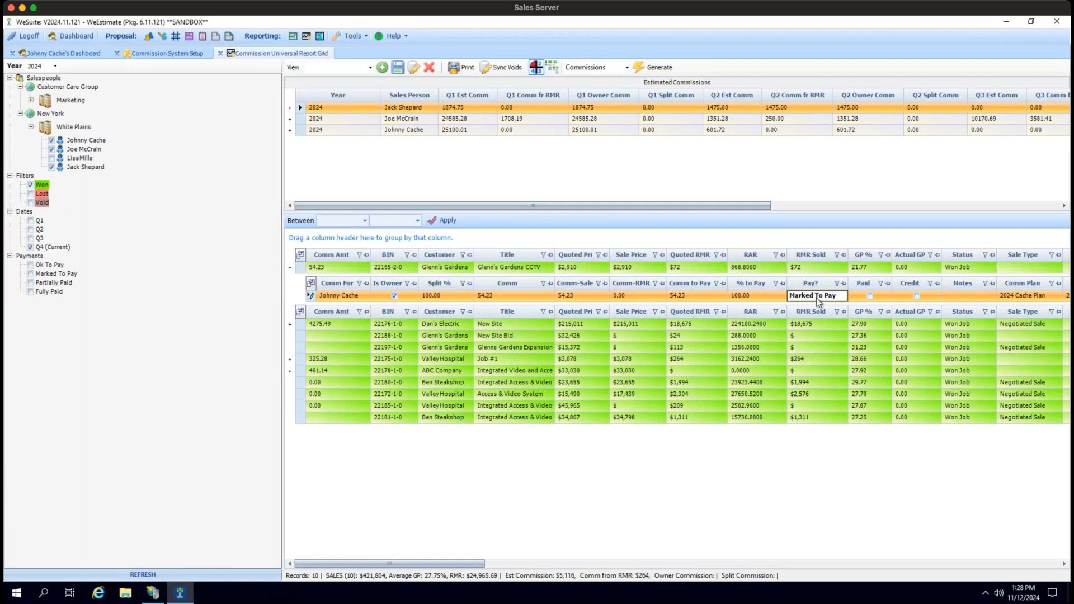
left_click(869, 297)
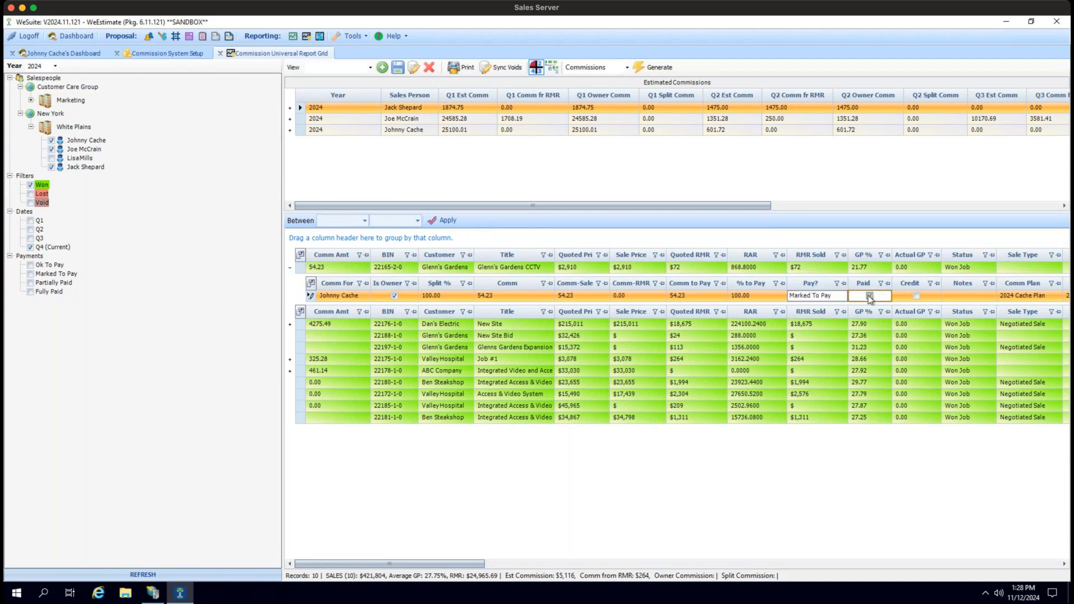
left_click(869, 296)
left_click(819, 367)
left_click(819, 366)
left_click(869, 366)
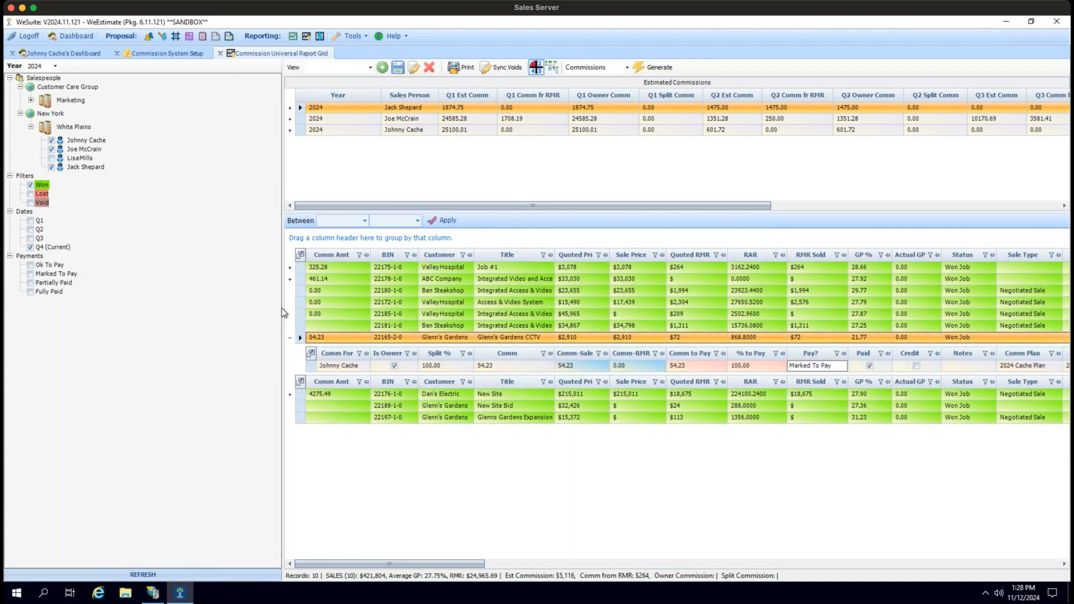
Examine the remaining columns of the won jobs grid, including adjustments, commission approval and job type.
left_click(298, 329)
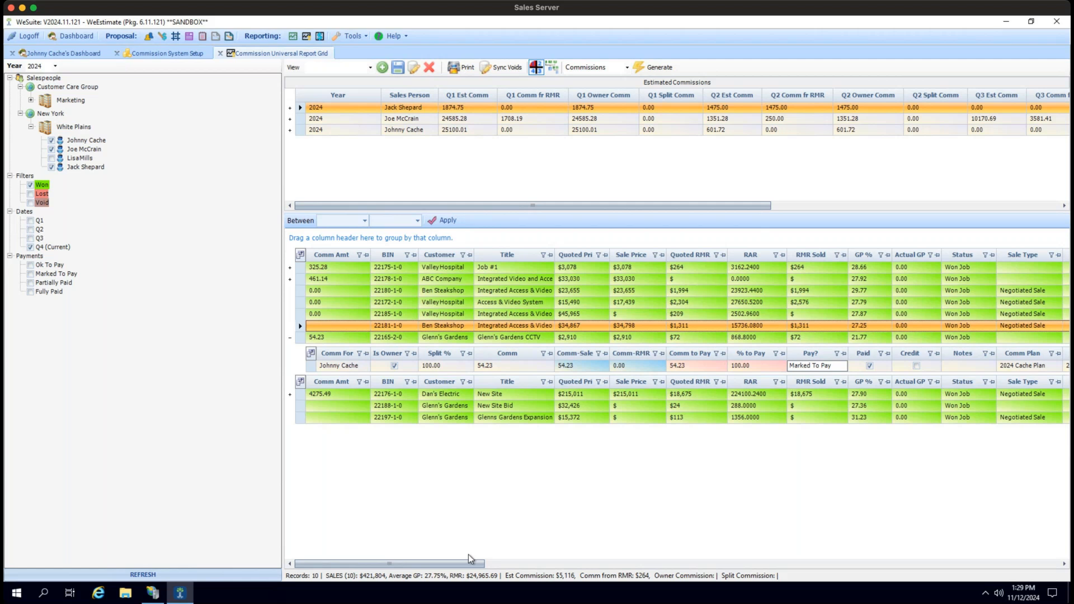
left_click_drag(471, 563, 412, 553)
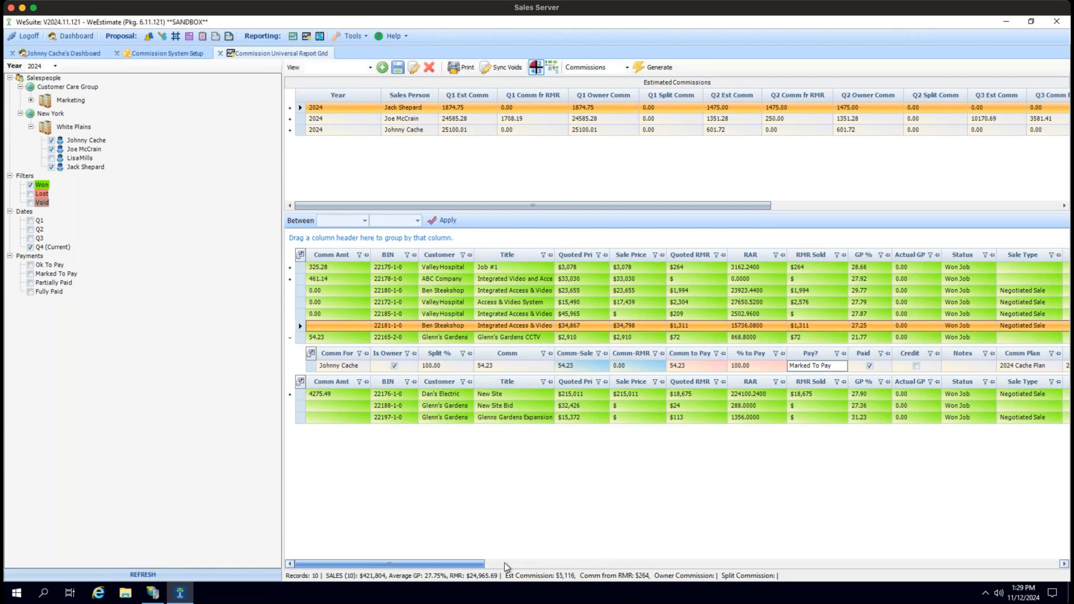
left_click_drag(482, 564, 655, 566)
left_click_drag(855, 568, 940, 549)
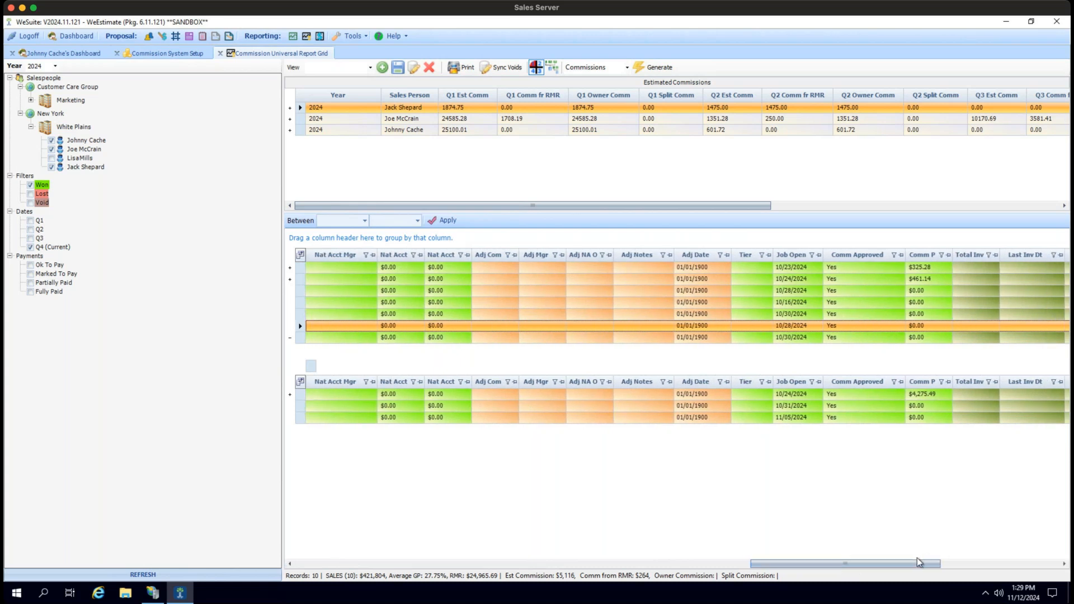
left_click_drag(886, 565, 837, 545)
left_click_drag(644, 509, 479, 537)
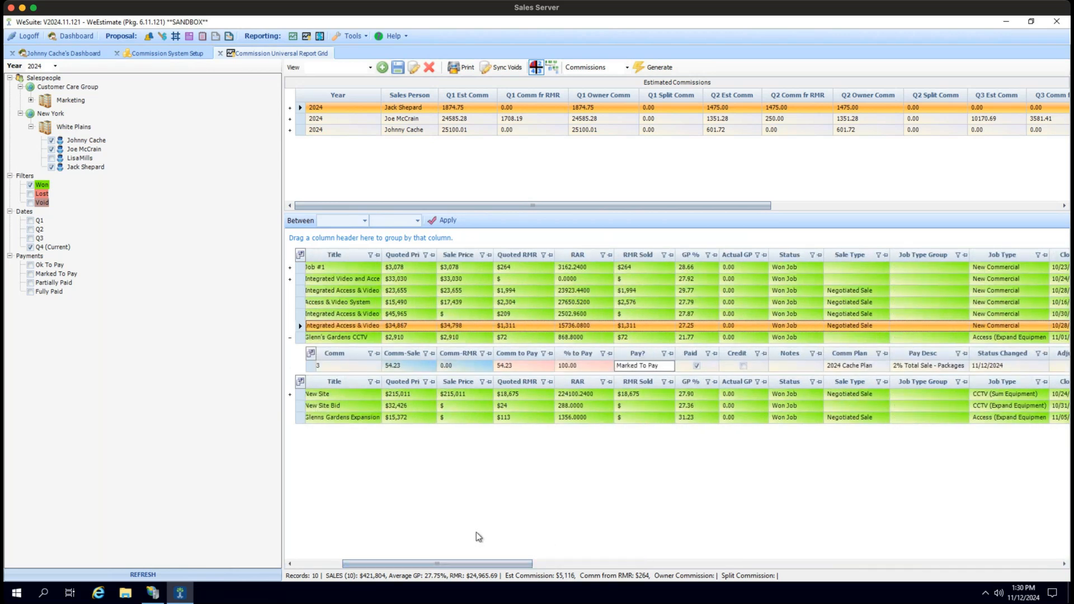